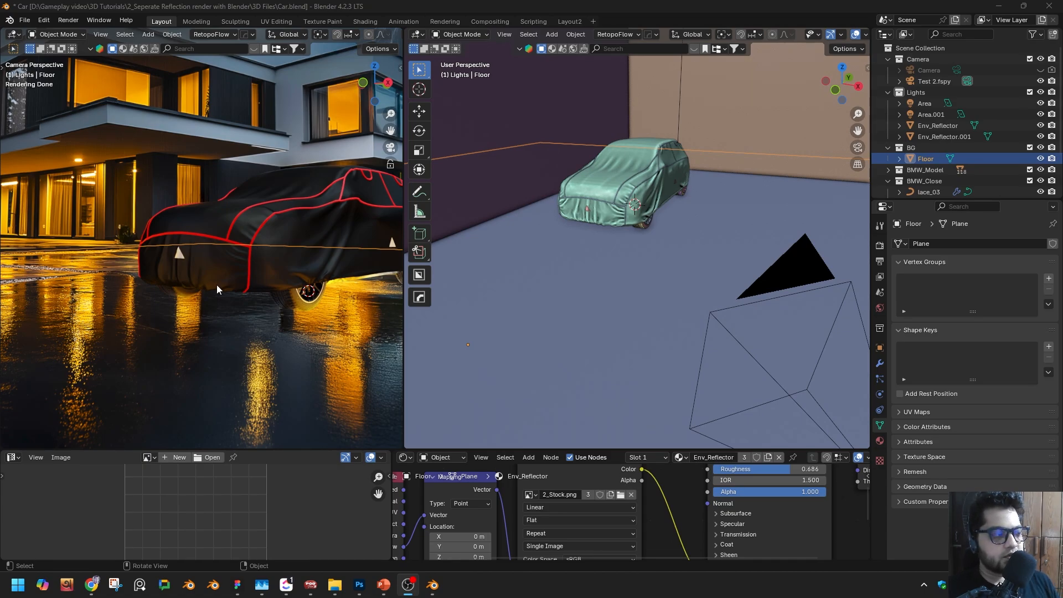
Step: Inspect the car scene full-screen through the camera and from other angles, ending back in the camera view
{"action": "key", "text": "ctrl+space"}
{"action": "key", "text": "Home"}
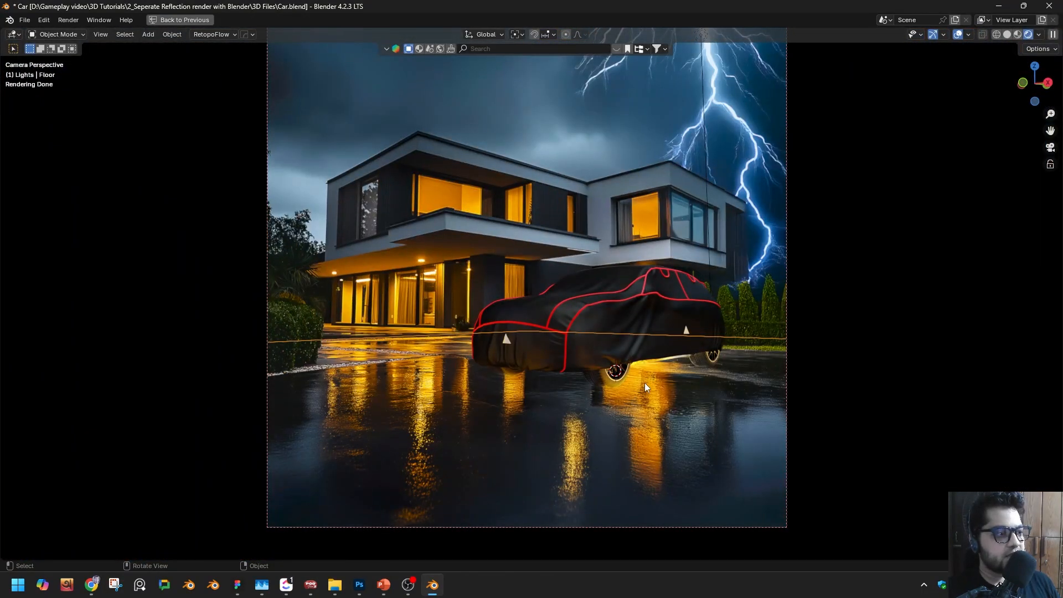
{"action": "middle_click_drag", "start_coordinate": [644, 383], "coordinate": [769, 387]}
{"action": "middle_click_drag", "start_coordinate": [741, 349], "coordinate": [653, 318]}
{"action": "key", "text": "ctrl+space"}
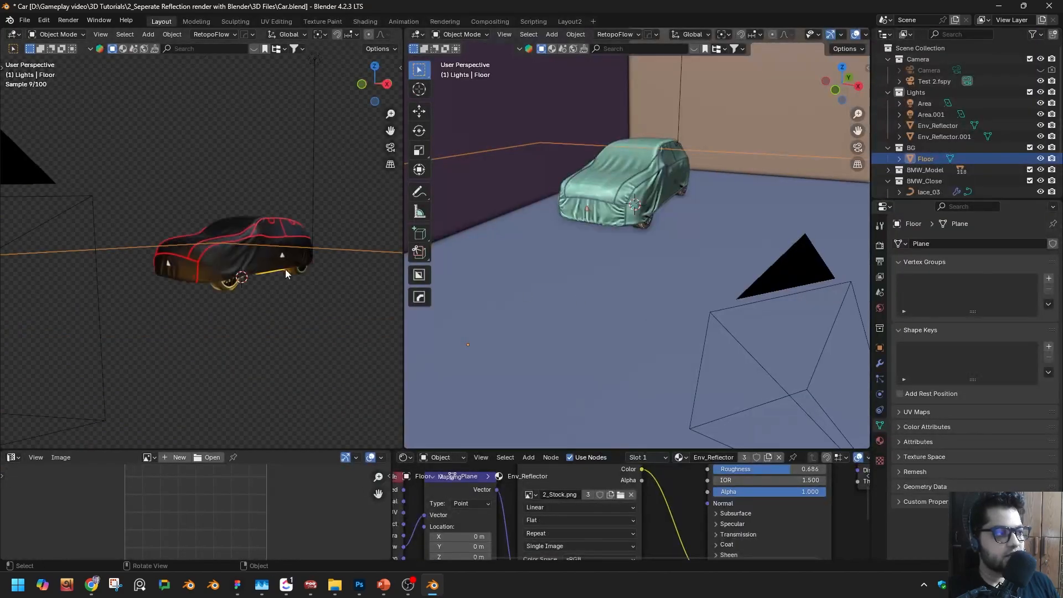
{"action": "key", "text": "KP_0"}
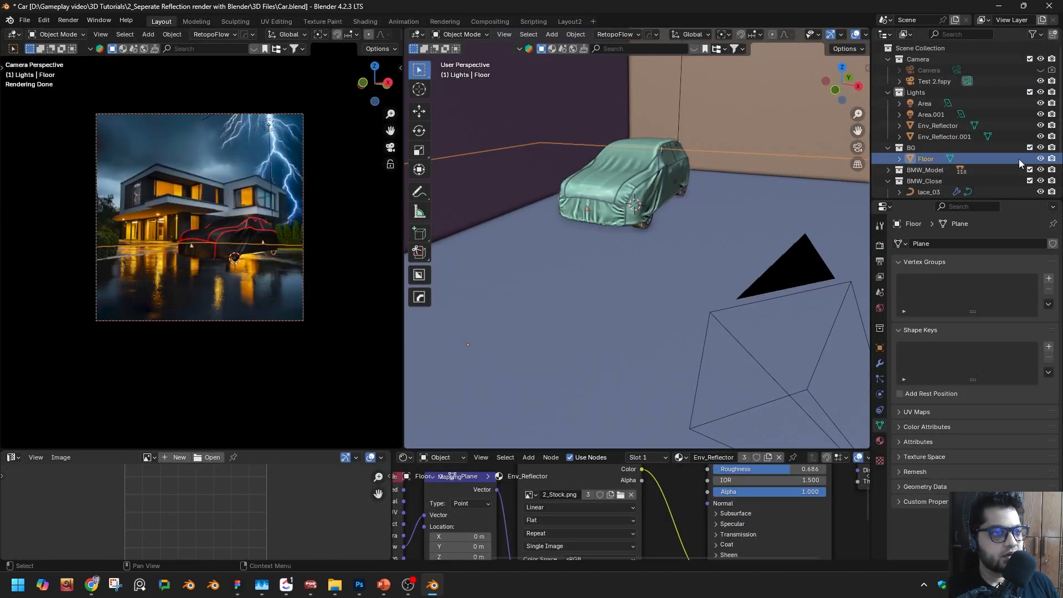
Step: Hide the Floor plane temporarily to compare the covered car's lower body and wheel without it, and show it again
{"action": "left_click", "coordinate": [1040, 158]}
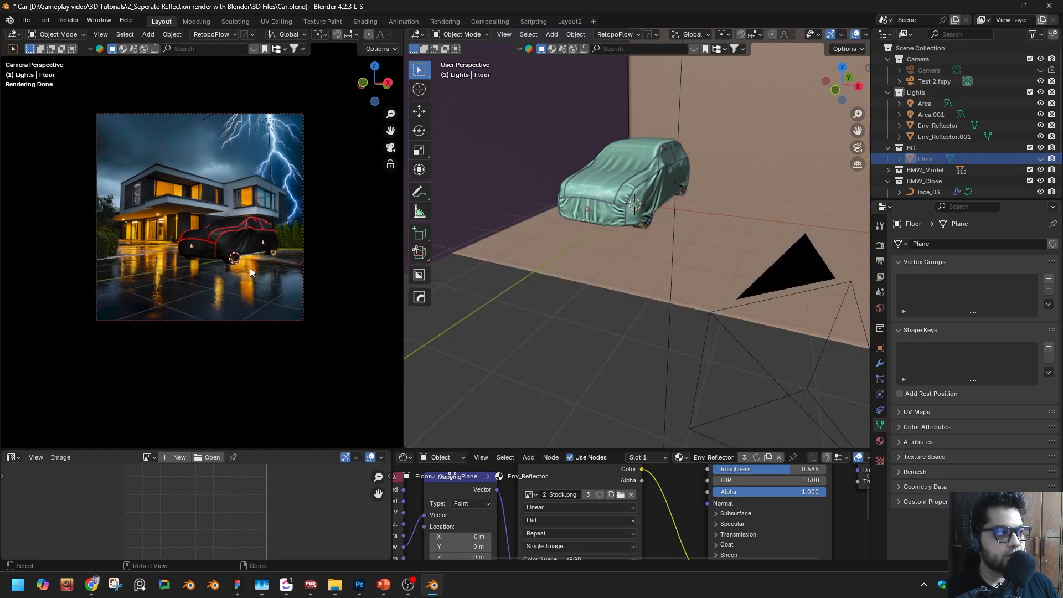
{"action": "scroll", "coordinate": [250, 267], "scroll_direction": "up", "scroll_amount": 10}
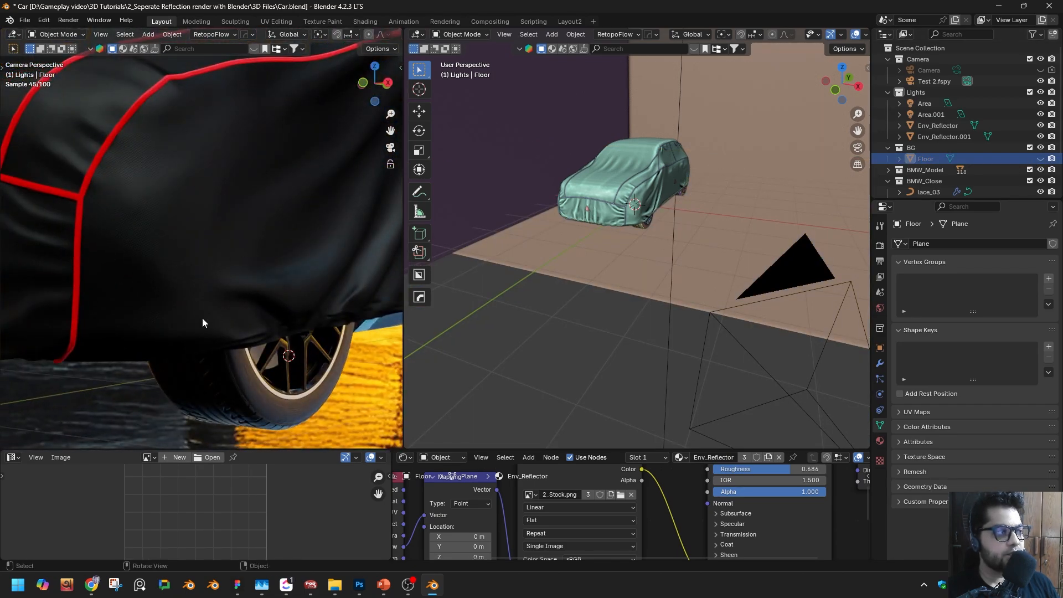
{"action": "left_click", "coordinate": [1041, 158]}
{"action": "scroll", "coordinate": [251, 344], "scroll_direction": "down", "scroll_amount": 10}
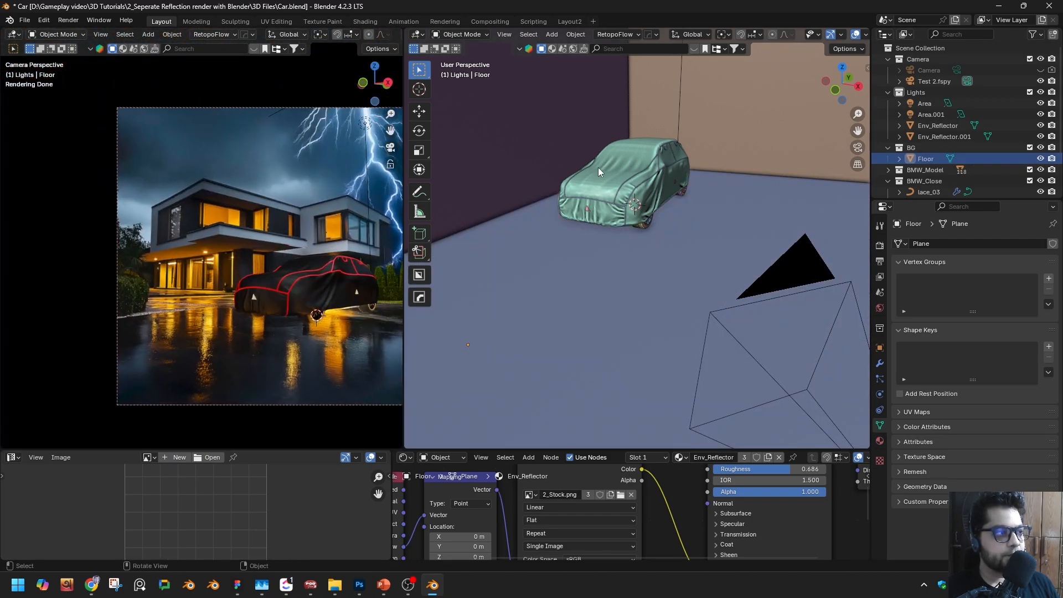
Step: Try raising the Env_Reflector.001 plane along the global Z axis
{"action": "scroll", "coordinate": [598, 168], "scroll_direction": "down", "scroll_amount": 4}
{"action": "middle_click_drag", "start_coordinate": [562, 152], "coordinate": [592, 171]}
{"action": "left_click", "coordinate": [659, 190]}
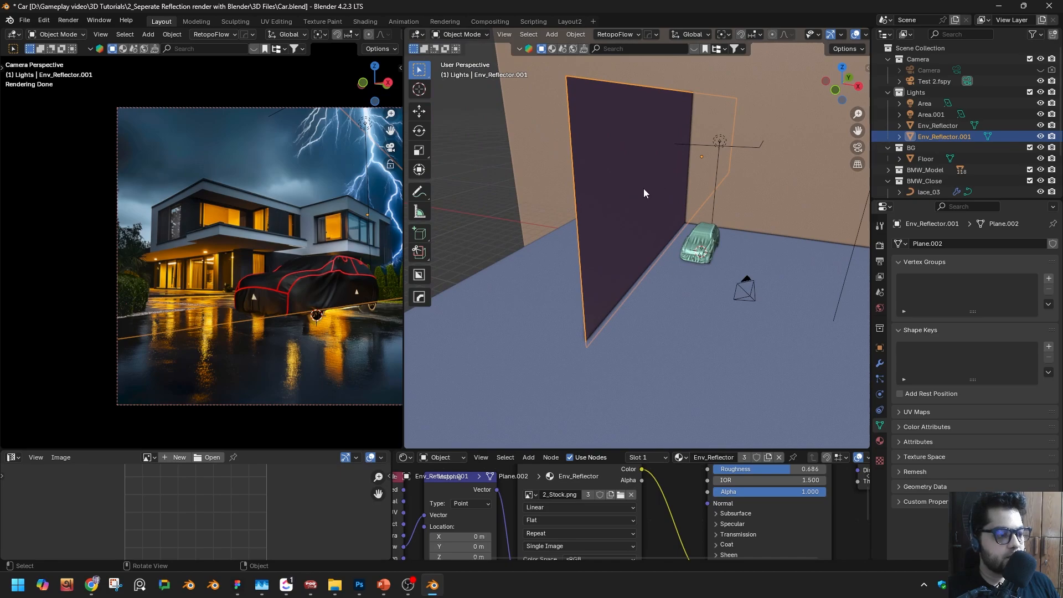
{"action": "key", "text": "g"}
{"action": "key", "text": "z"}
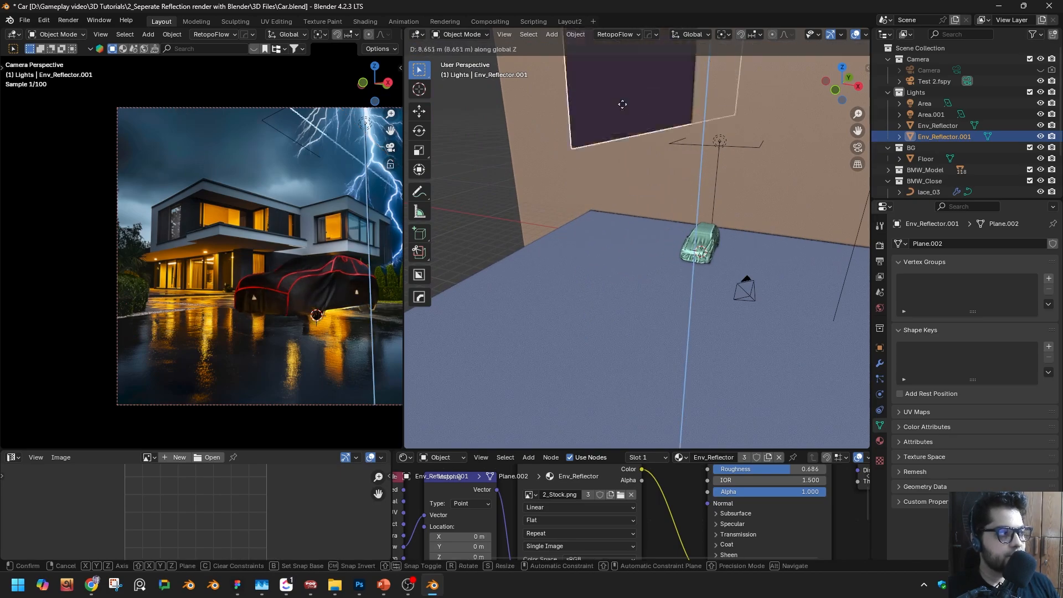
{"action": "right_click", "coordinate": [622, 213]}
Step: Hide the Env_Reflector.001 plane temporarily to compare the light on the car's front, and show it again
{"action": "scroll", "coordinate": [260, 297], "scroll_direction": "up", "scroll_amount": 7}
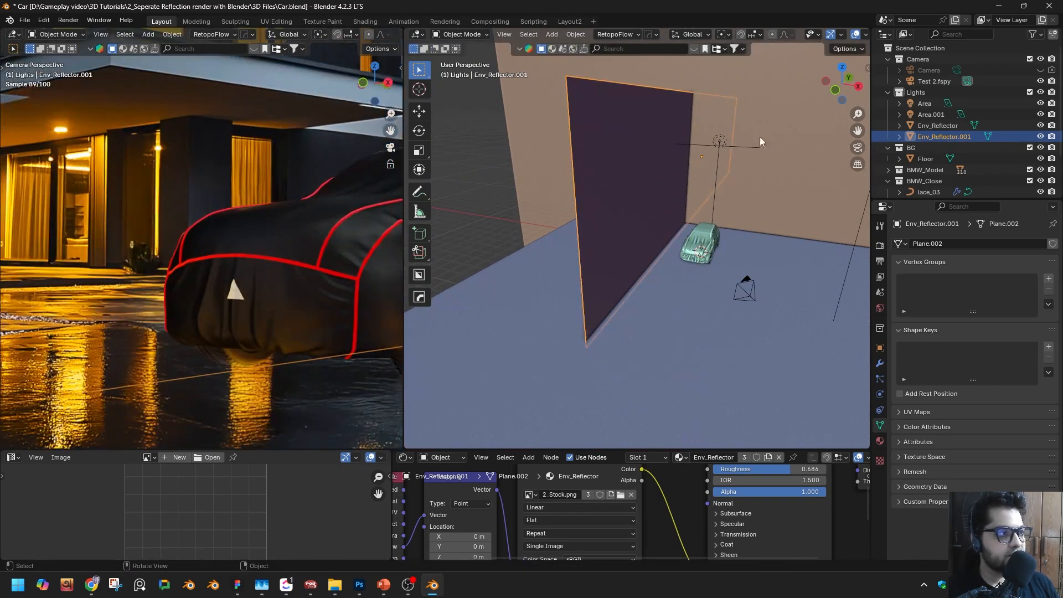
{"action": "left_click", "coordinate": [1040, 136]}
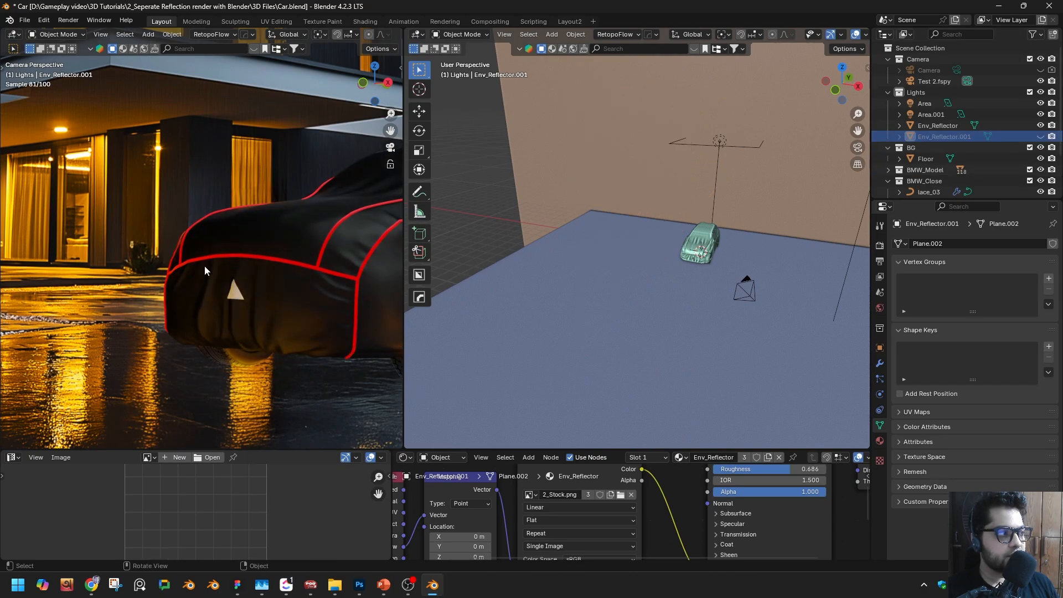
{"action": "left_click", "coordinate": [1040, 136]}
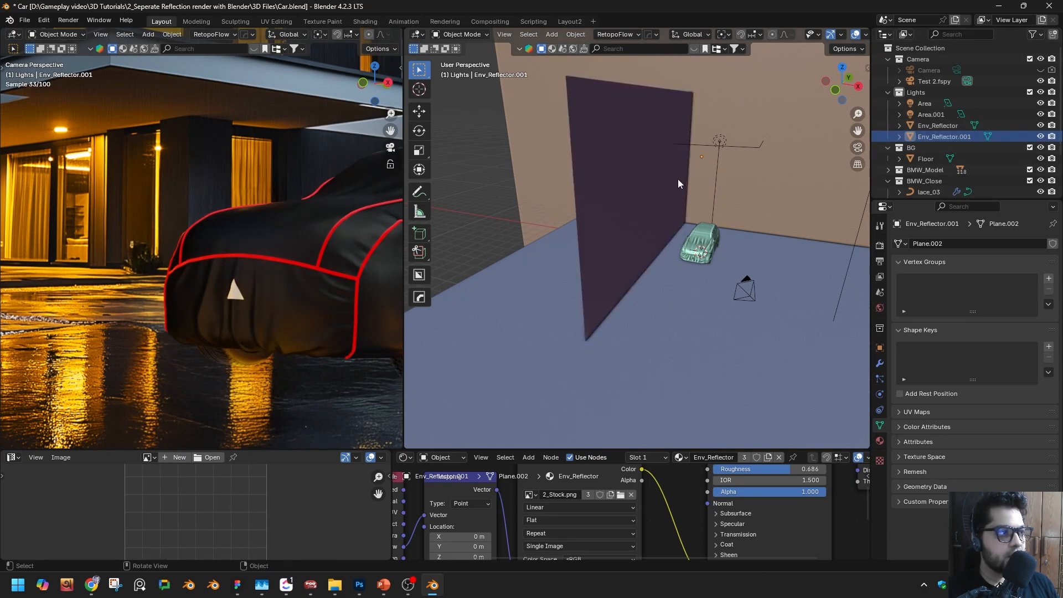
Step: Try moving the large Env_Reflector plane behind the car along the Z axis
{"action": "scroll", "coordinate": [677, 179], "scroll_direction": "down", "scroll_amount": 5}
{"action": "left_click", "coordinate": [666, 179]}
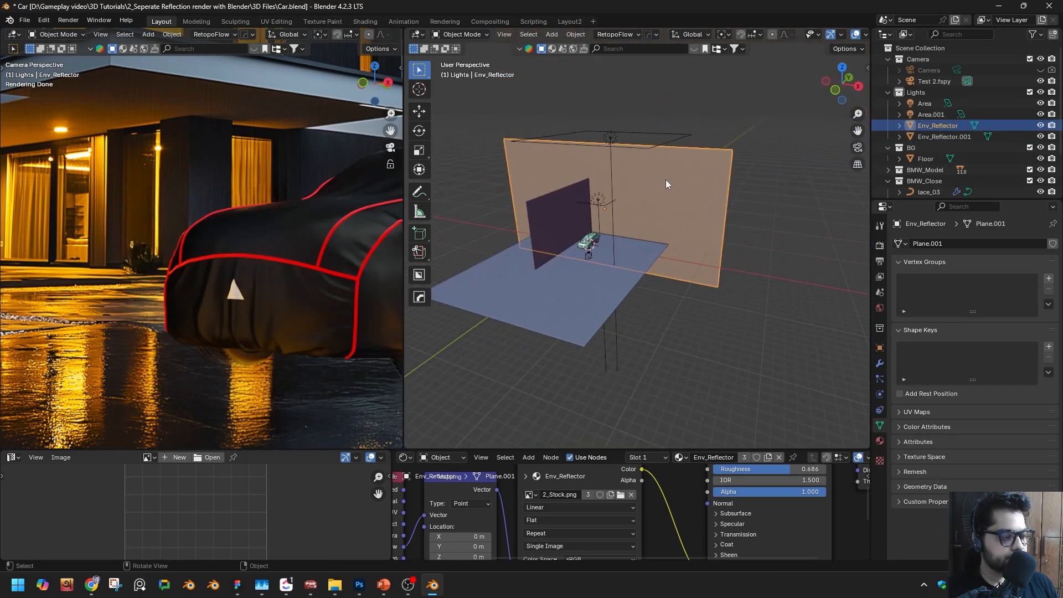
{"action": "key", "text": "g"}
{"action": "key", "text": "z"}
{"action": "key", "text": "Escape"}
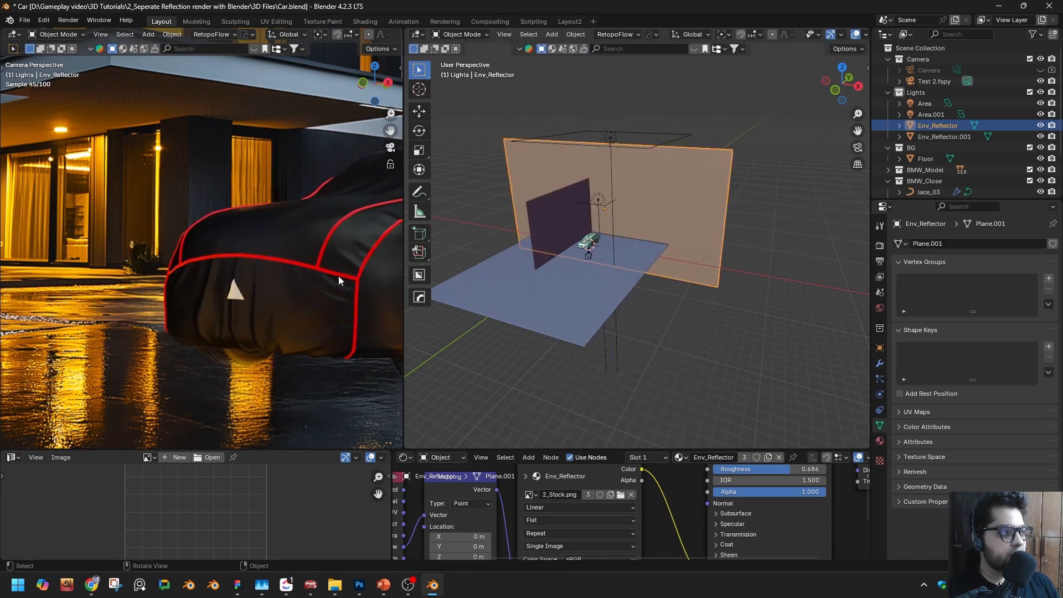
{"action": "middle_click_drag", "start_coordinate": [607, 217], "coordinate": [696, 169], "text": "shift"}
{"action": "scroll", "coordinate": [715, 181], "scroll_direction": "up", "scroll_amount": 5}
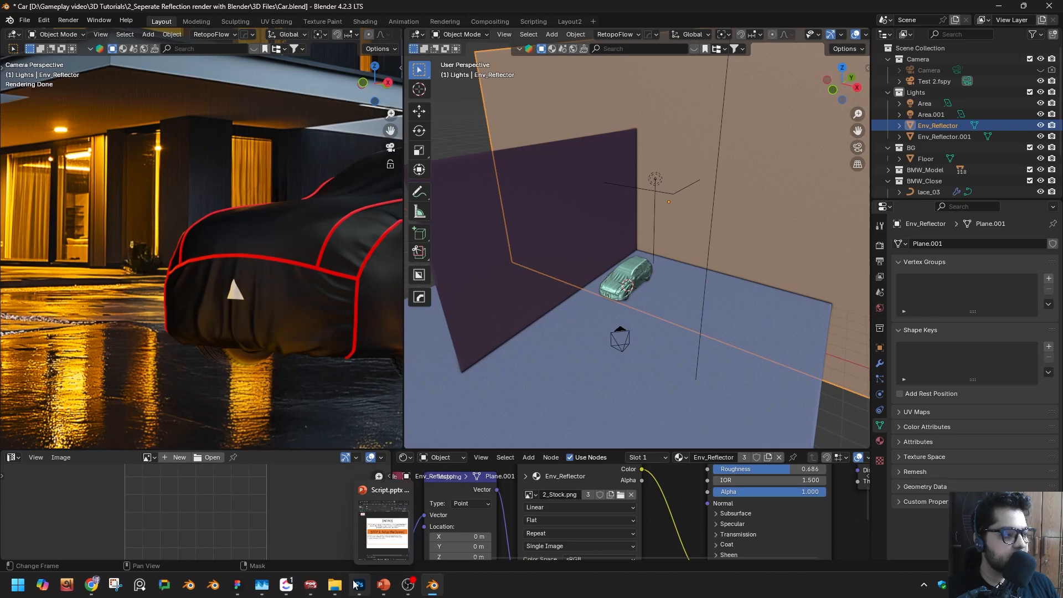
Step: Open 2_Stock.png and Old.png from the 3D Files folder and compare their wet-ground reflections up close
{"action": "left_click", "coordinate": [323, 560]}
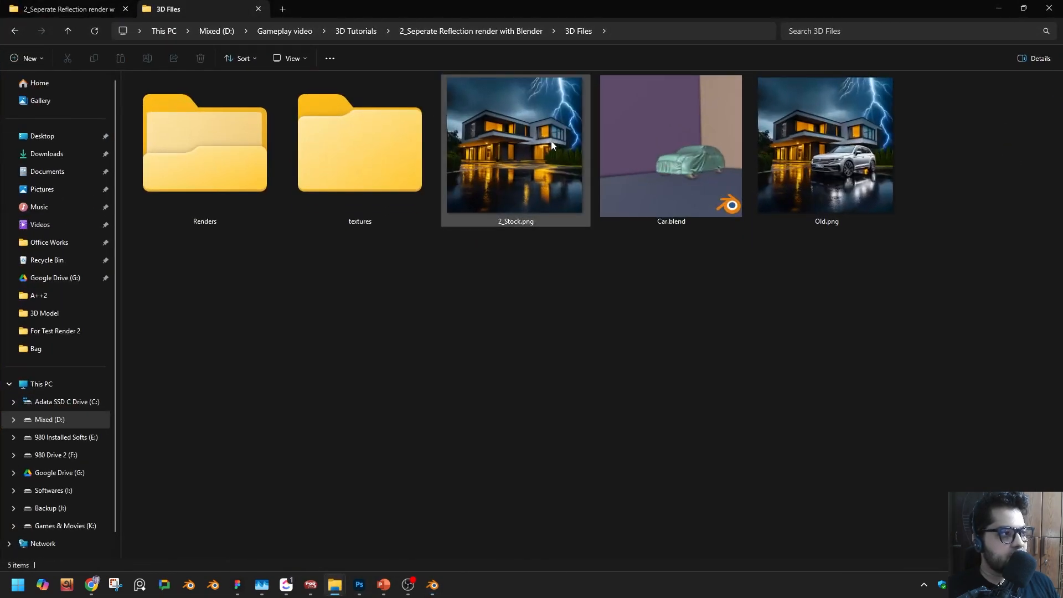
{"action": "double_click", "coordinate": [551, 145]}
{"action": "key", "text": "Right"}
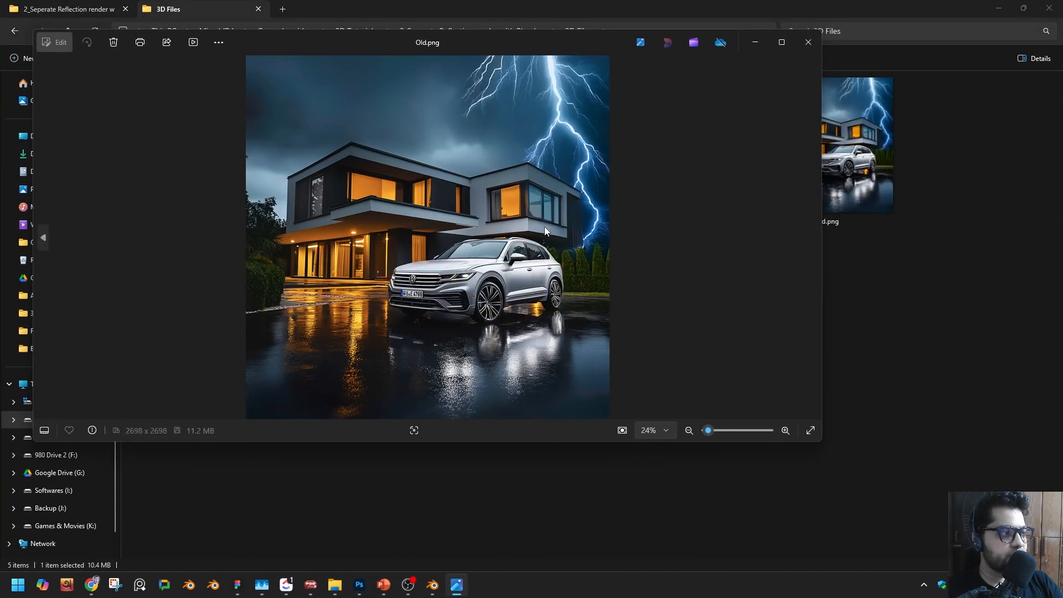
{"action": "scroll", "coordinate": [527, 286], "scroll_direction": "up", "scroll_amount": 3}
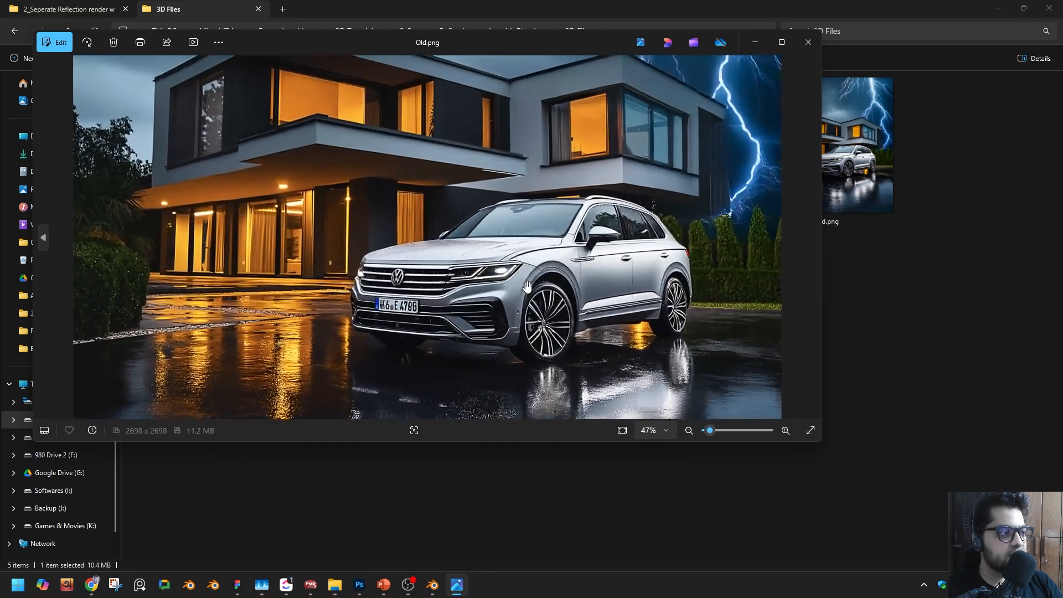
{"action": "left_click_drag", "start_coordinate": [598, 263], "coordinate": [602, 222]}
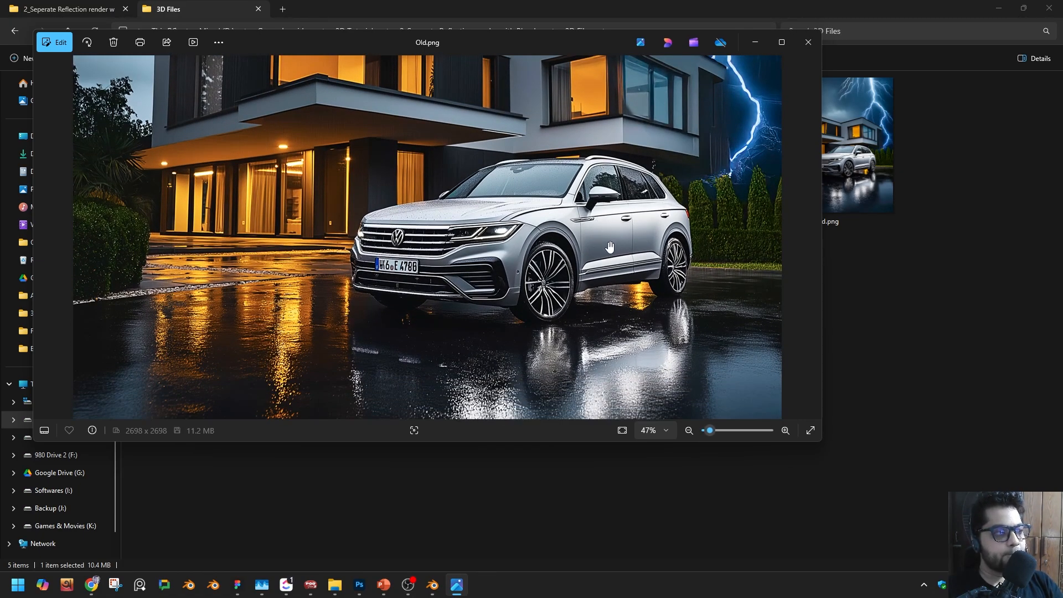
{"action": "key", "text": "Left"}
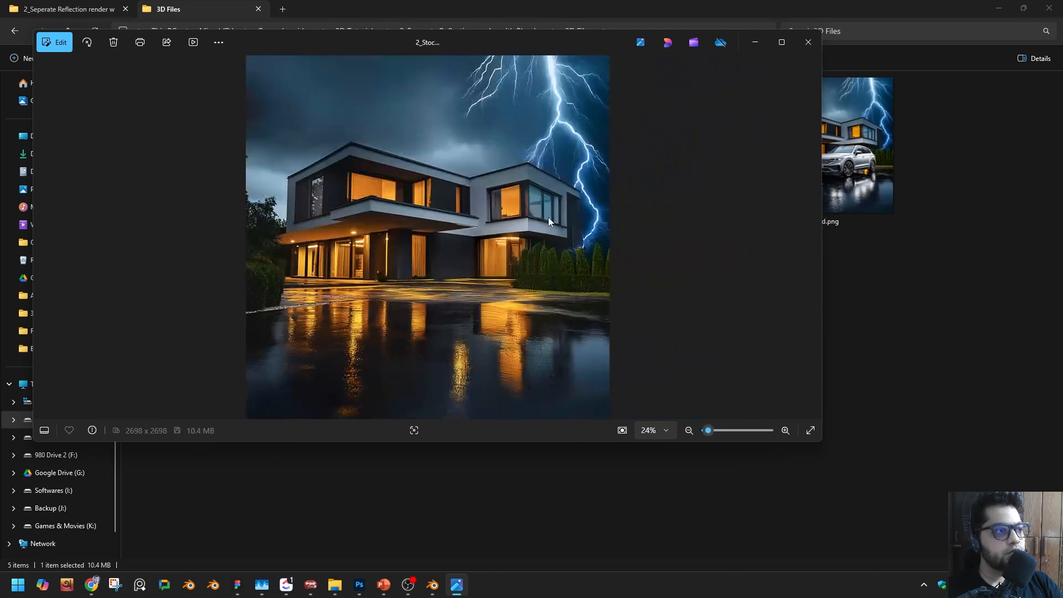
{"action": "scroll", "coordinate": [456, 335], "scroll_direction": "up", "scroll_amount": 3}
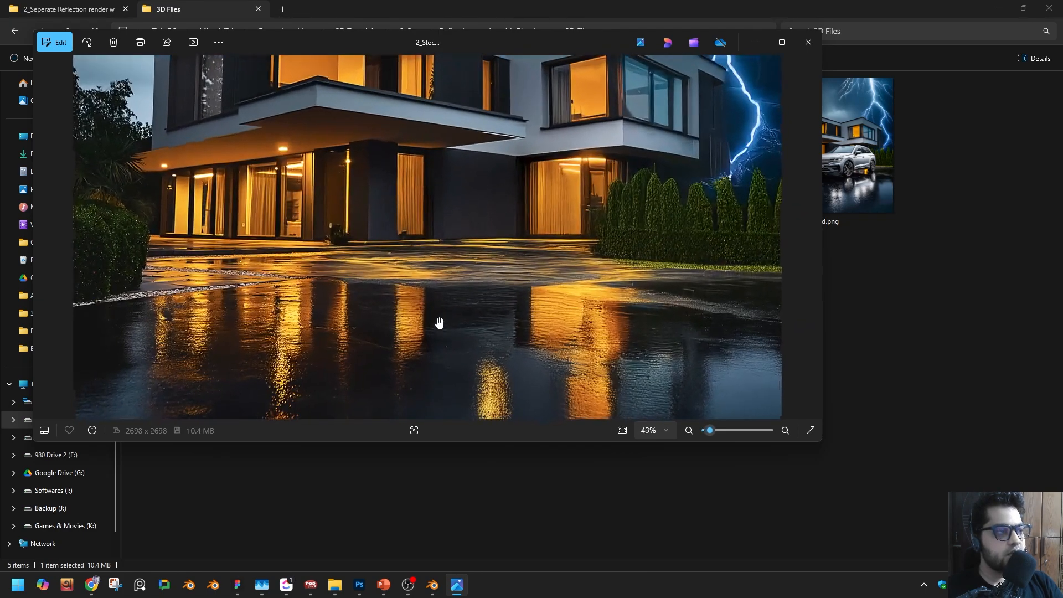
{"action": "scroll", "coordinate": [456, 335], "scroll_direction": "down", "scroll_amount": 3}
{"action": "left_click", "coordinate": [812, 36]}
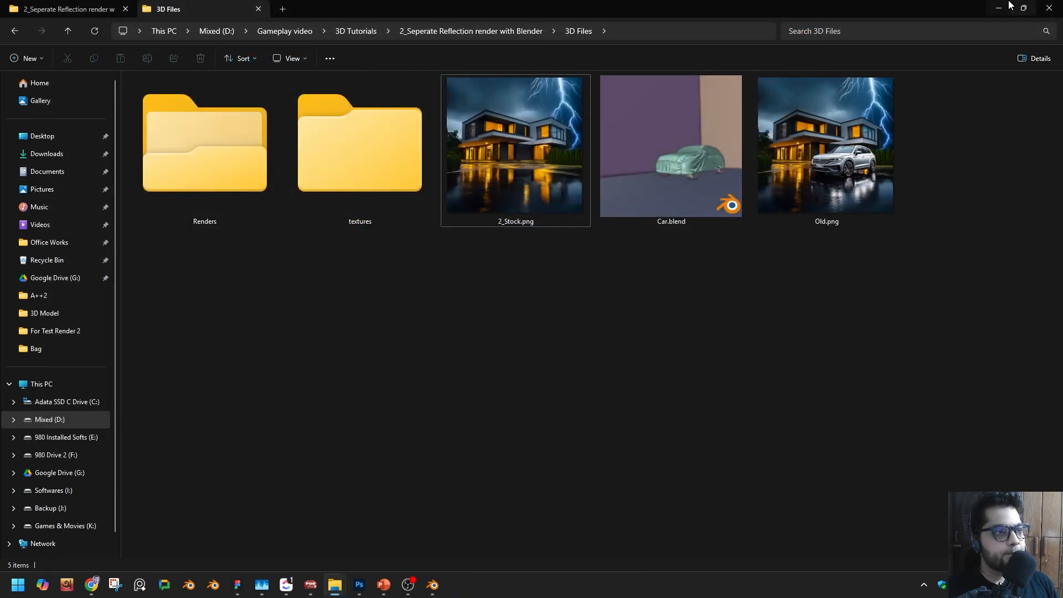
Step: Switch back to Blender and set the camera viewport to solid shading
{"action": "key", "text": "alt+Tab"}
{"action": "scroll", "coordinate": [263, 369], "scroll_direction": "down", "scroll_amount": 5}
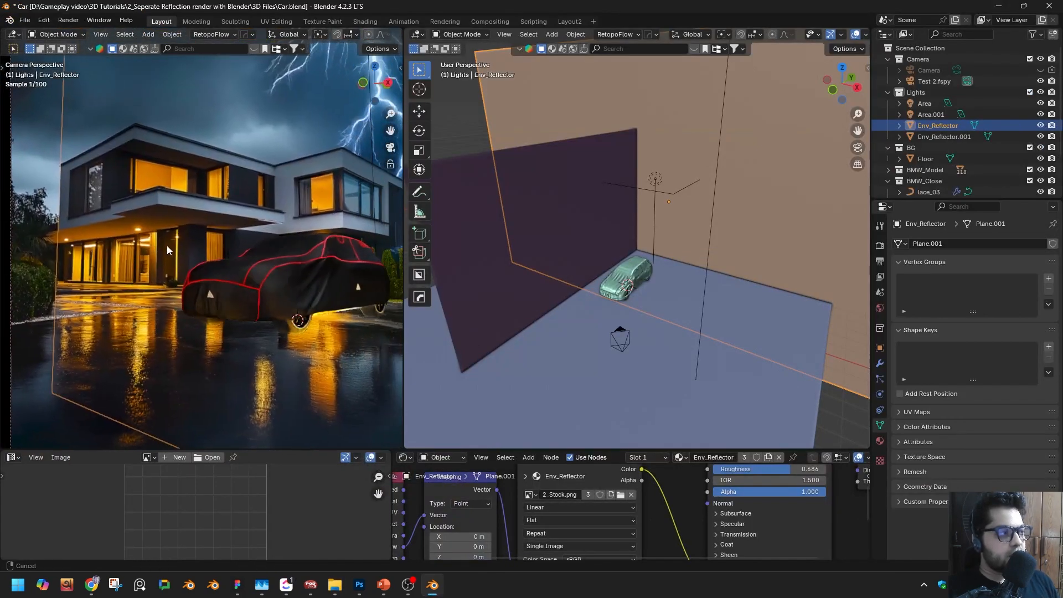
{"action": "scroll", "coordinate": [242, 310], "scroll_direction": "up", "scroll_amount": 1}
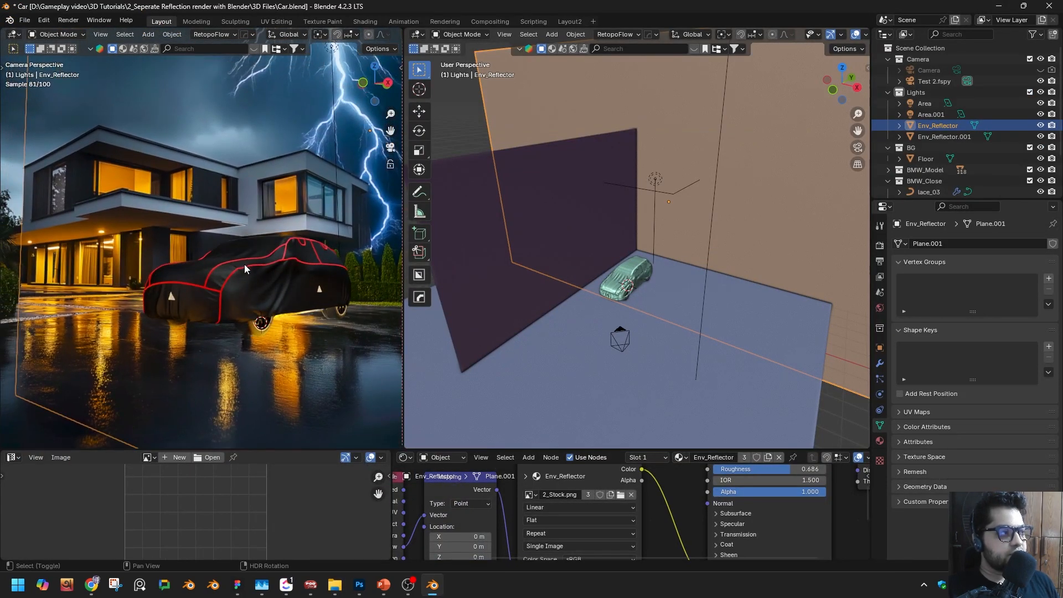
{"action": "scroll", "coordinate": [639, 282], "scroll_direction": "up", "scroll_amount": 5}
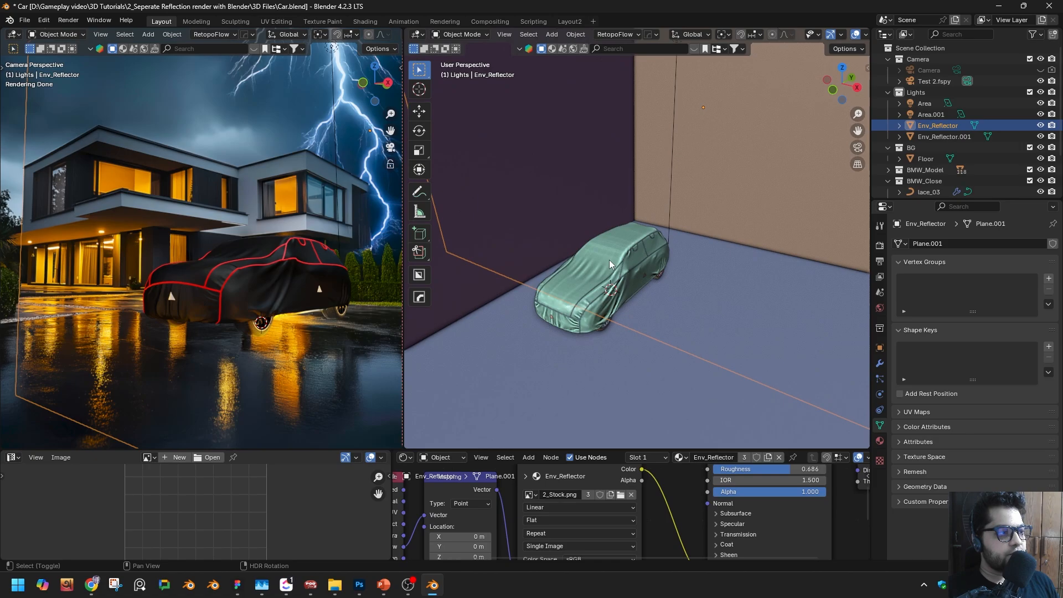
{"action": "key", "text": "z"}
{"action": "left_click", "coordinate": [285, 268]}
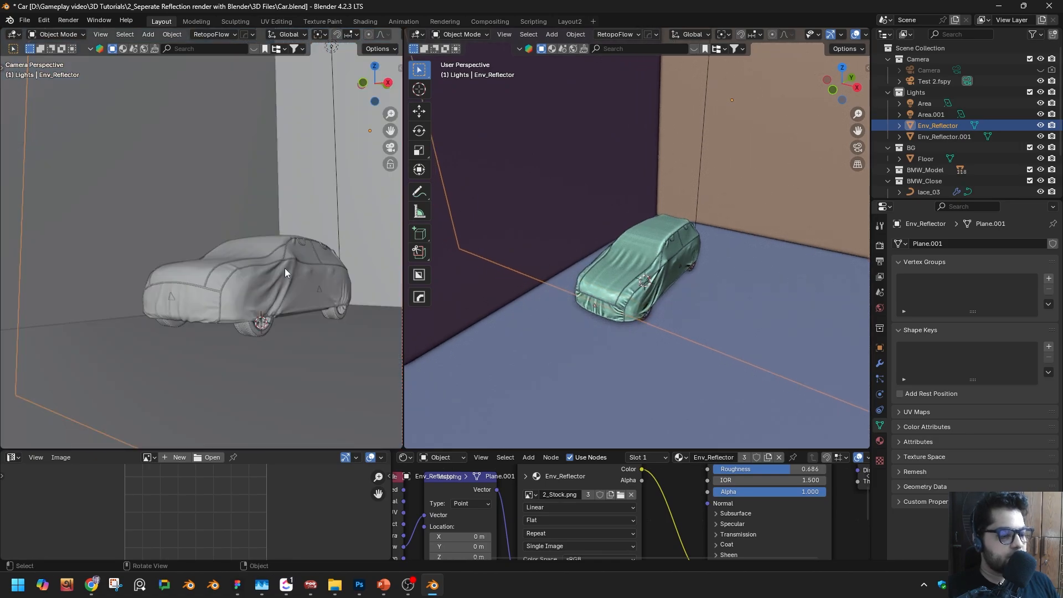
Step: Render the current frame of the covered car and examine the render up close
{"action": "key", "text": "F12"}
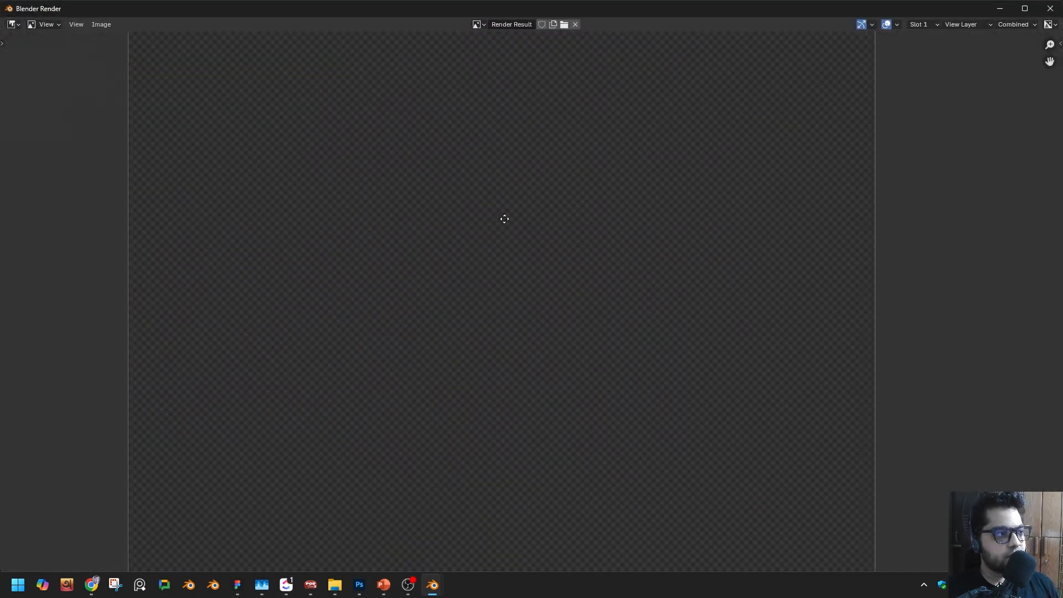
{"action": "middle_click_drag", "start_coordinate": [508, 223], "coordinate": [518, 252]}
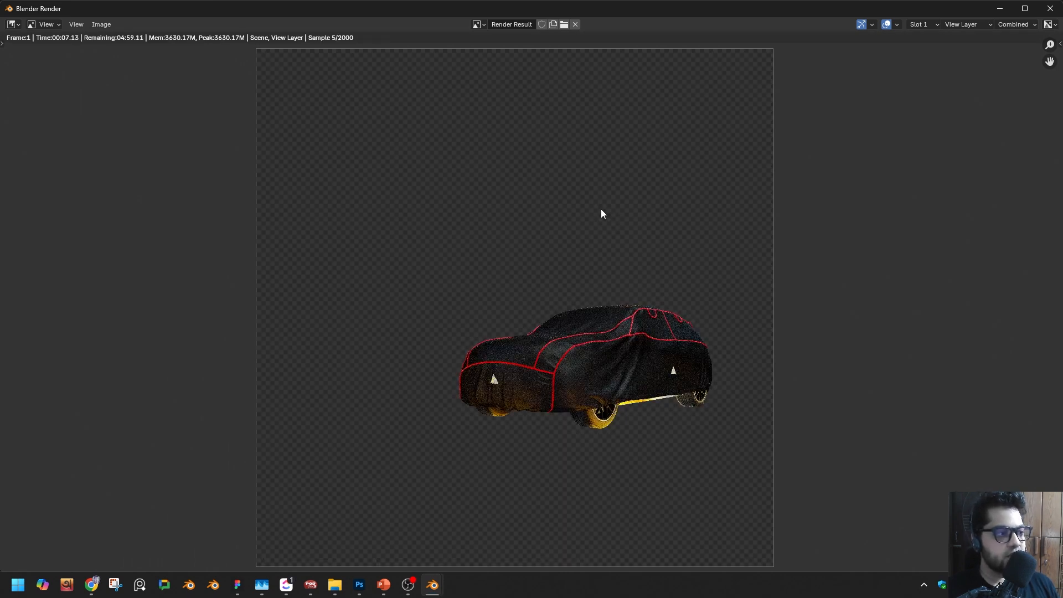
{"action": "middle_click_drag", "start_coordinate": [618, 353], "coordinate": [620, 70]}
{"action": "middle_click_drag", "start_coordinate": [488, 314], "coordinate": [542, 318]}
{"action": "middle_click_drag", "start_coordinate": [538, 360], "coordinate": [536, 315], "text": "ctrl"}
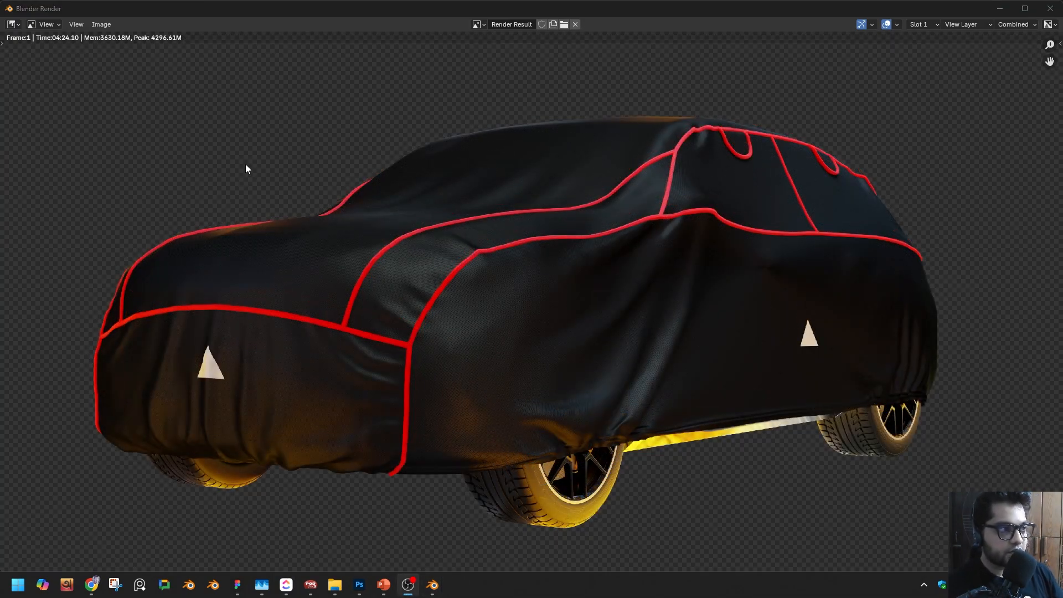
{"action": "scroll", "coordinate": [251, 170], "scroll_direction": "down", "scroll_amount": 7}
{"action": "scroll", "coordinate": [251, 169], "scroll_direction": "up", "scroll_amount": 4}
{"action": "middle_click_drag", "start_coordinate": [362, 220], "coordinate": [491, 281]}
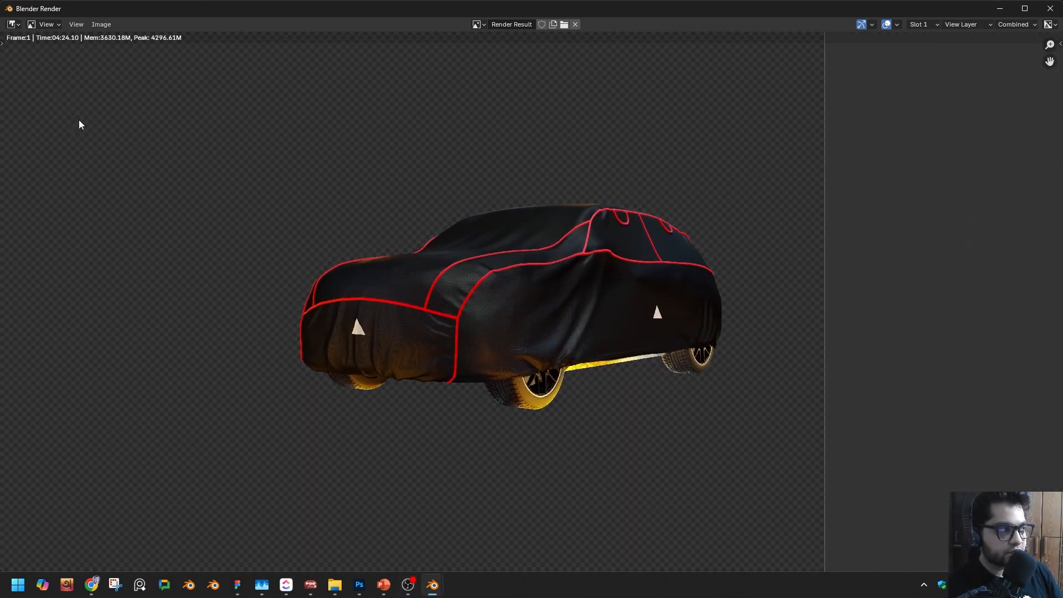
Step: Save the render as an RGBA PNG named Car in the Renders folder
{"action": "left_click", "coordinate": [105, 23]}
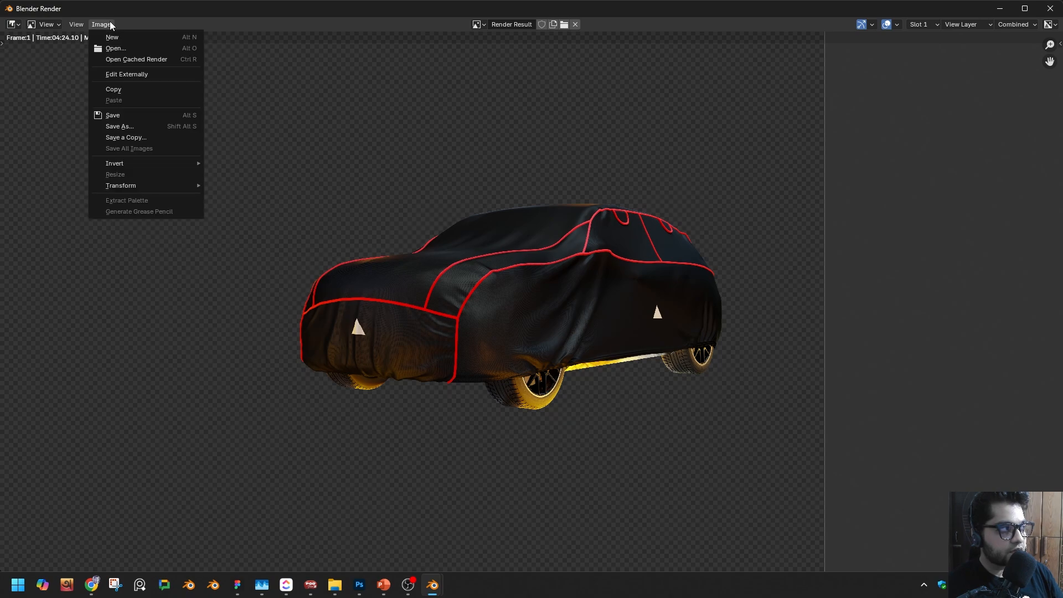
{"action": "left_click", "coordinate": [138, 125]}
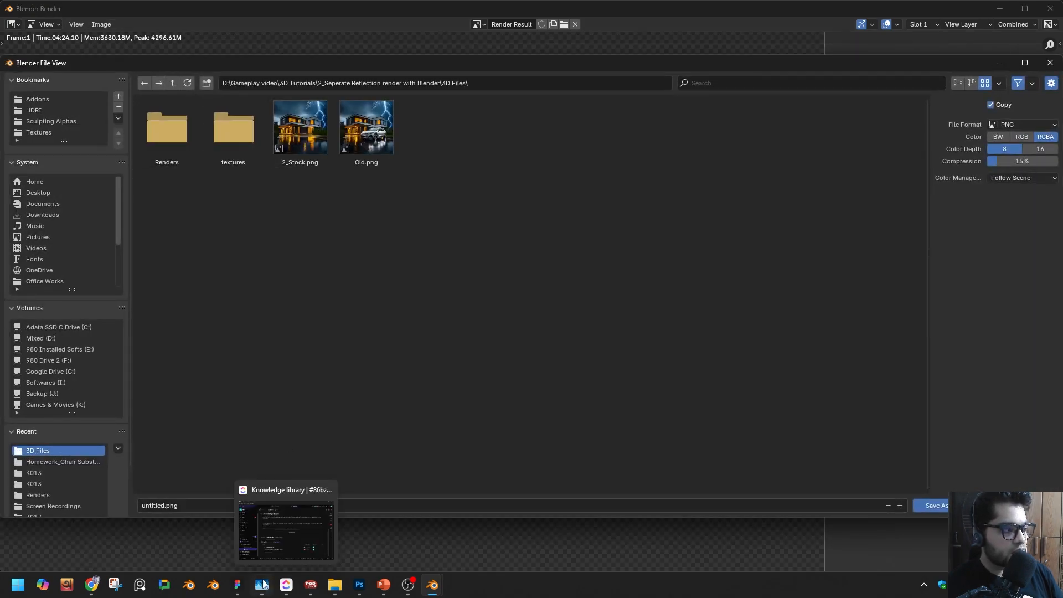
{"action": "double_click", "coordinate": [172, 137]}
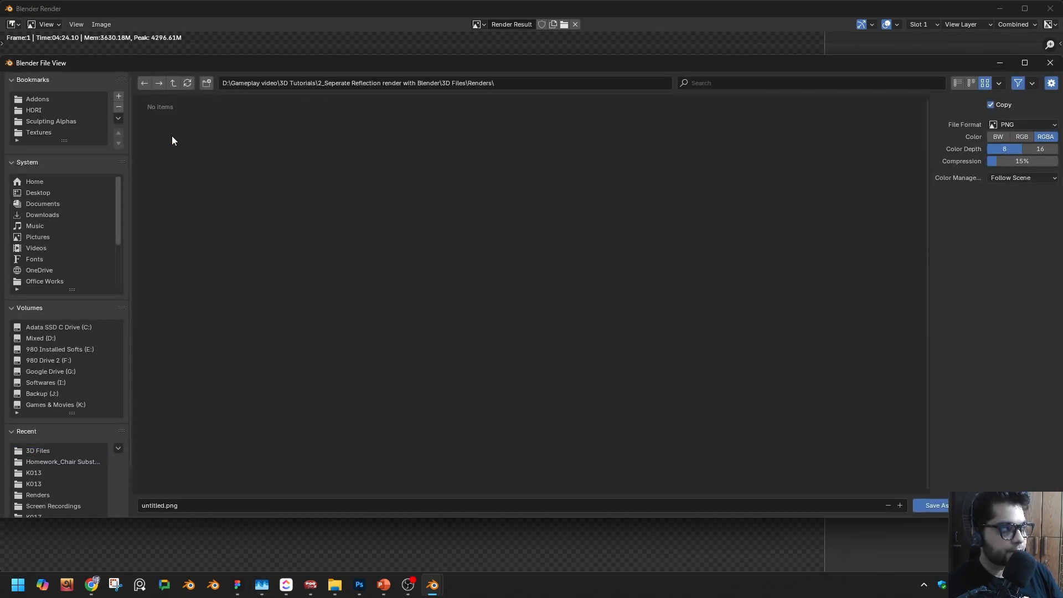
{"action": "left_click", "coordinate": [206, 505]}
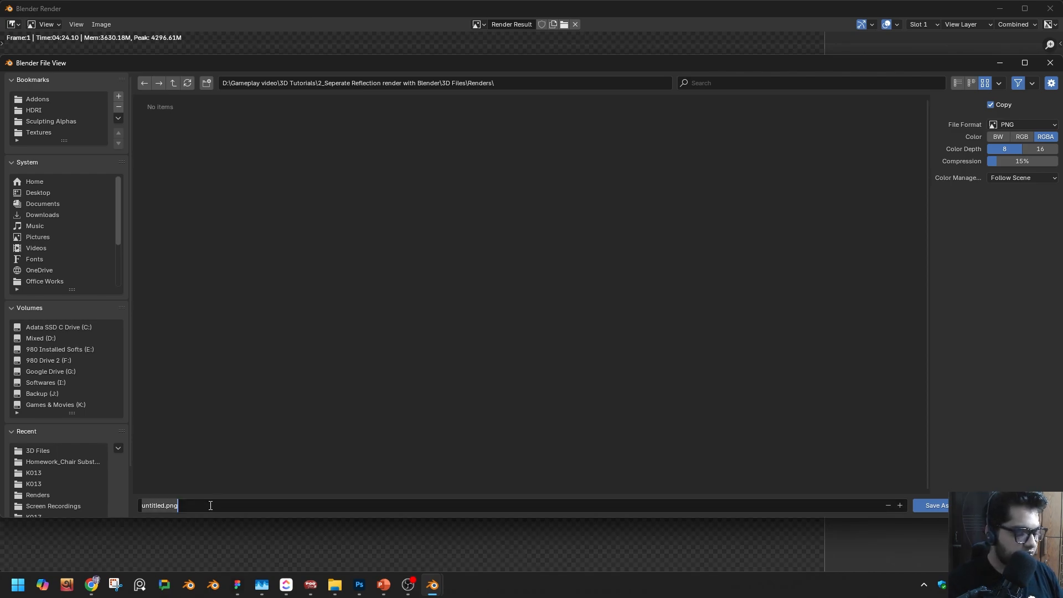
{"action": "type", "text": "Car"}
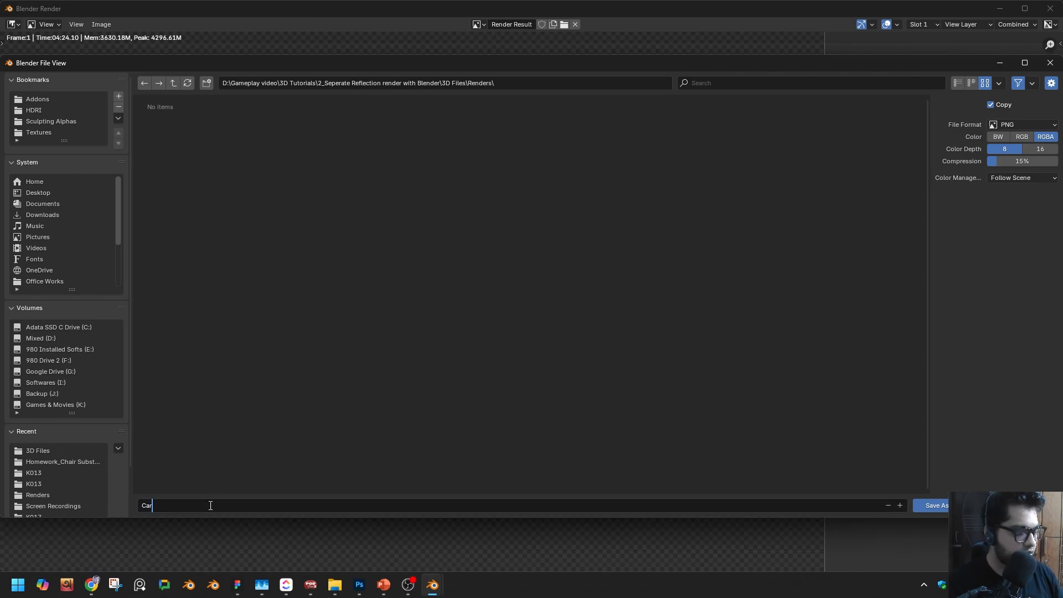
{"action": "key", "text": "Return"}
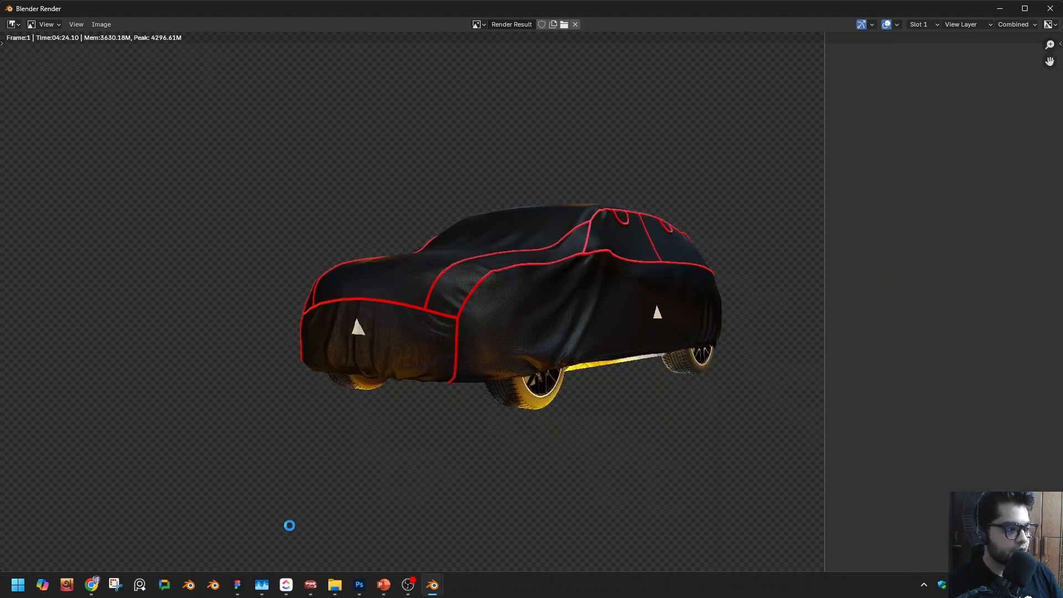
Step: Switch to File Explorer and preview Car.png from the Renders folder in the image viewer
{"action": "mouse_move", "coordinate": [335, 584]}
{"action": "left_click", "coordinate": [303, 543]}
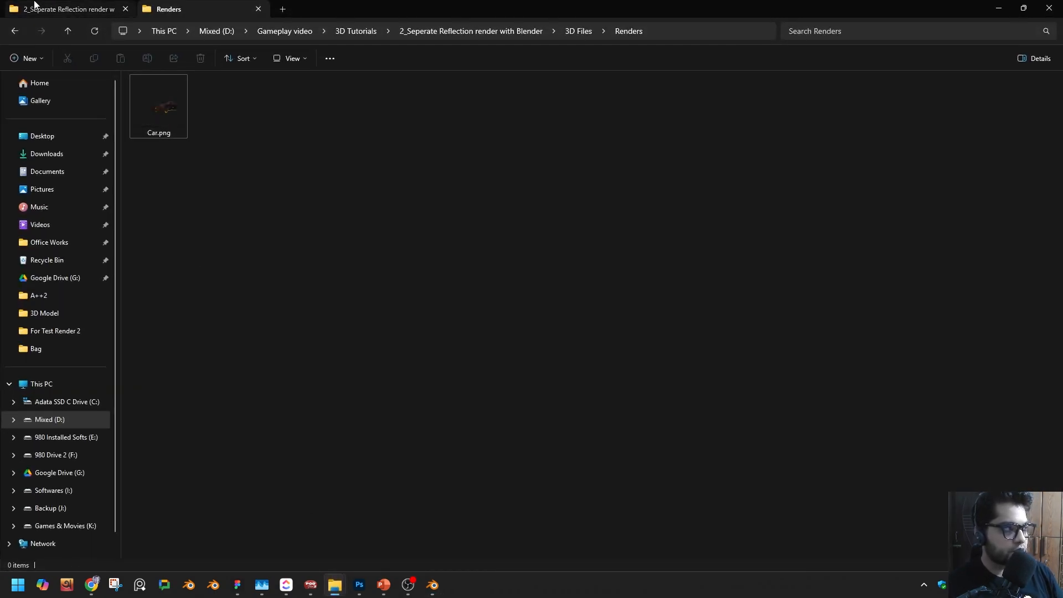
{"action": "double_click", "coordinate": [208, 132]}
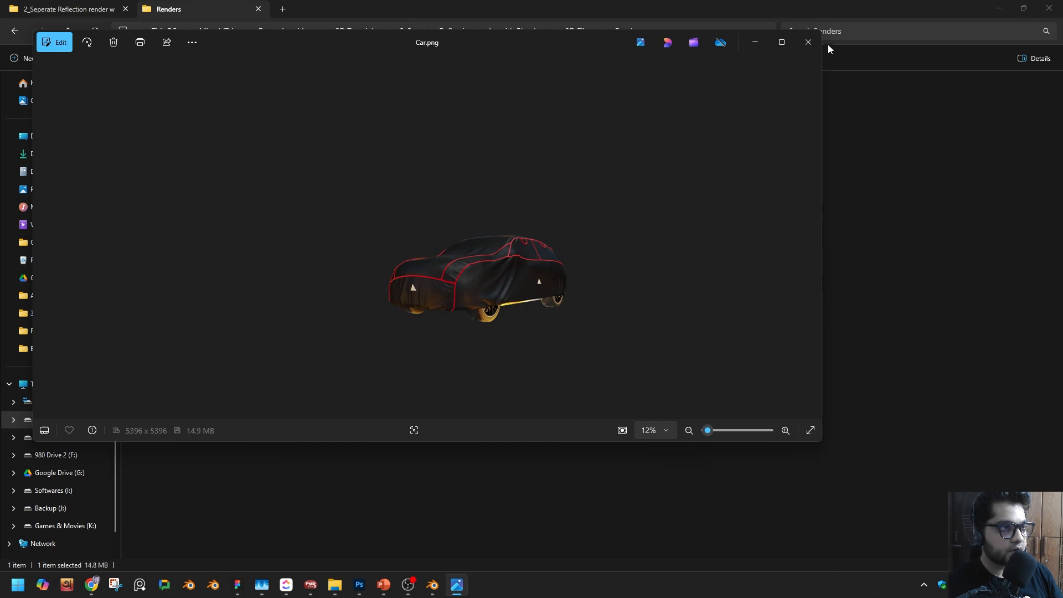
{"action": "left_click", "coordinate": [808, 43]}
Step: Open Car.png in Paint, save it again there to reduce its file size, and close it
{"action": "right_click", "coordinate": [231, 128]}
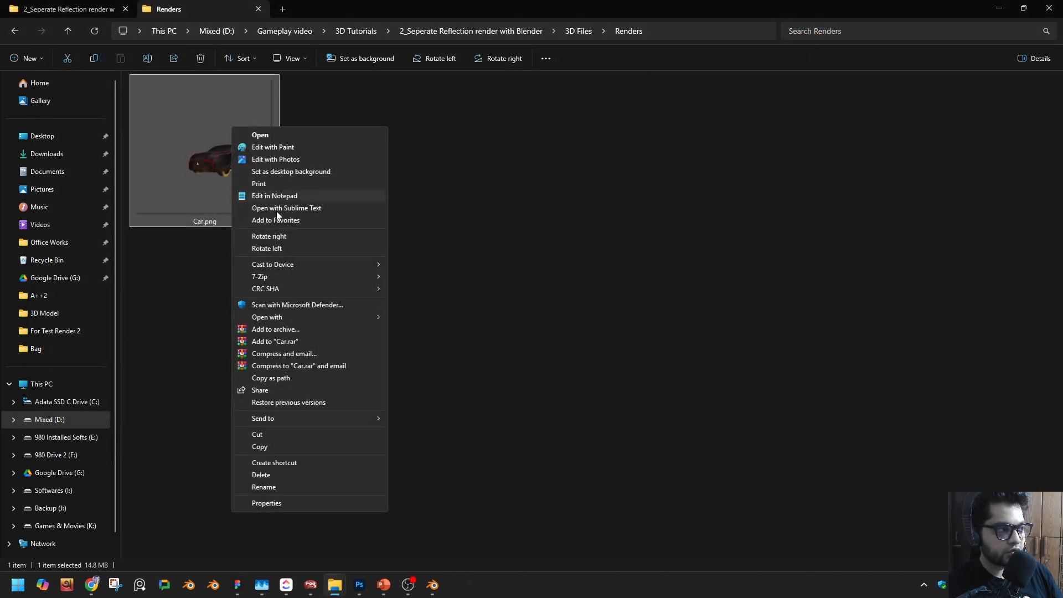
{"action": "mouse_move", "coordinate": [370, 316]}
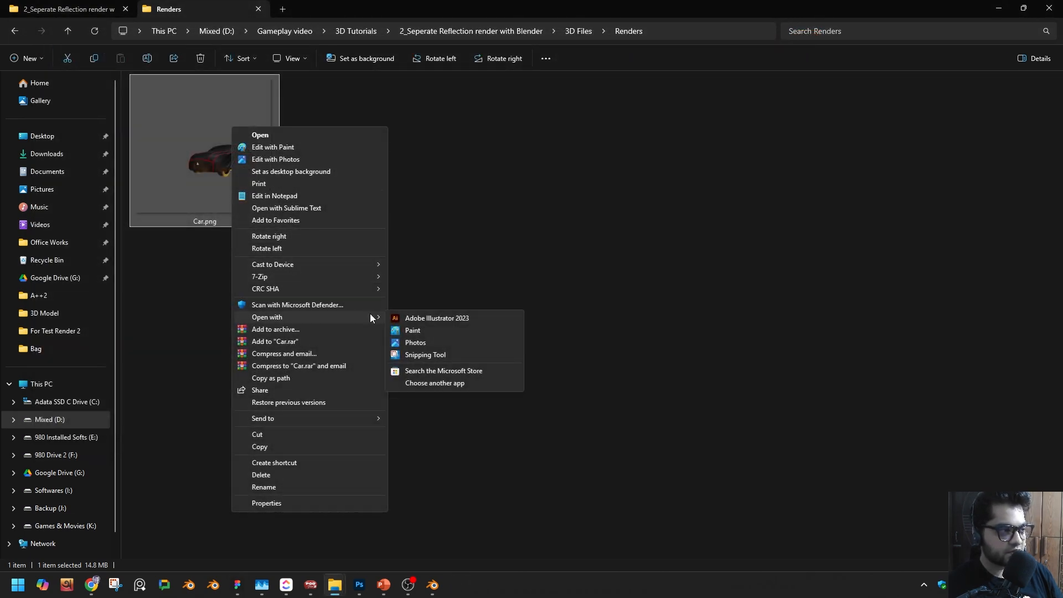
{"action": "left_click", "coordinate": [415, 330]}
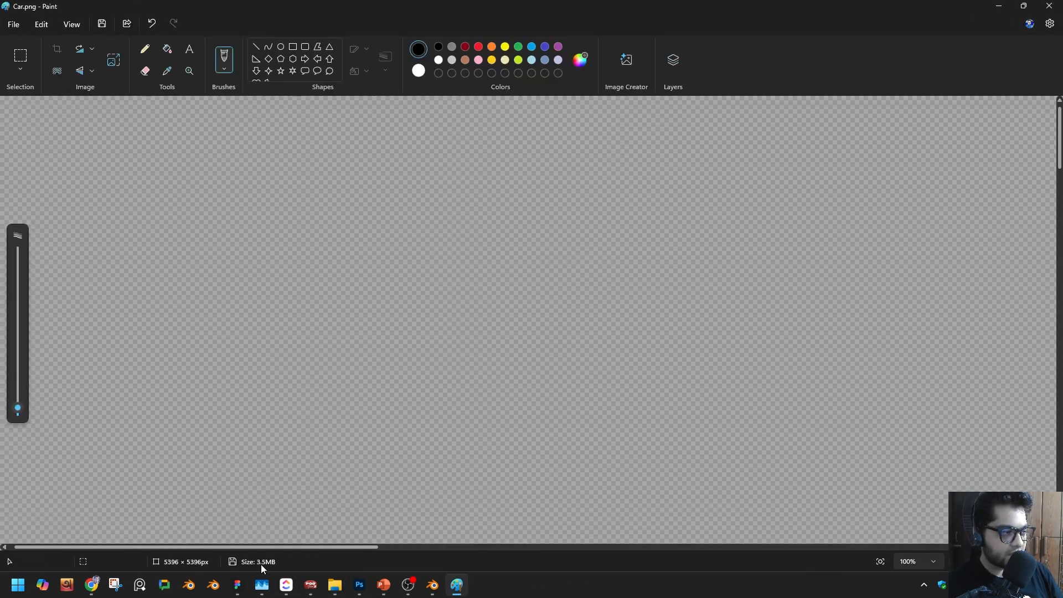
{"action": "left_click", "coordinate": [1049, 6]}
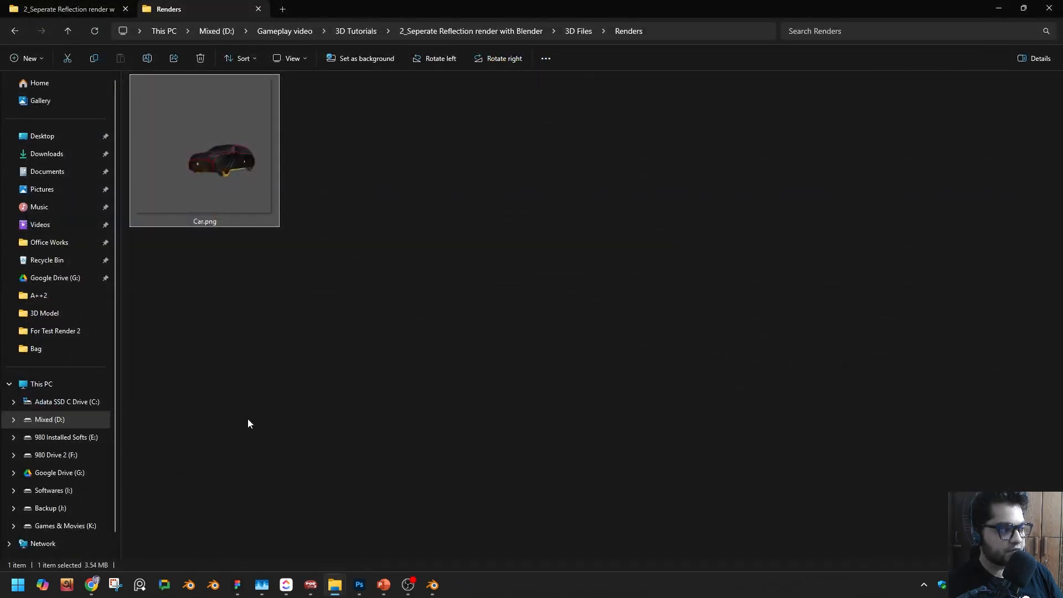
{"action": "left_click", "coordinate": [348, 294]}
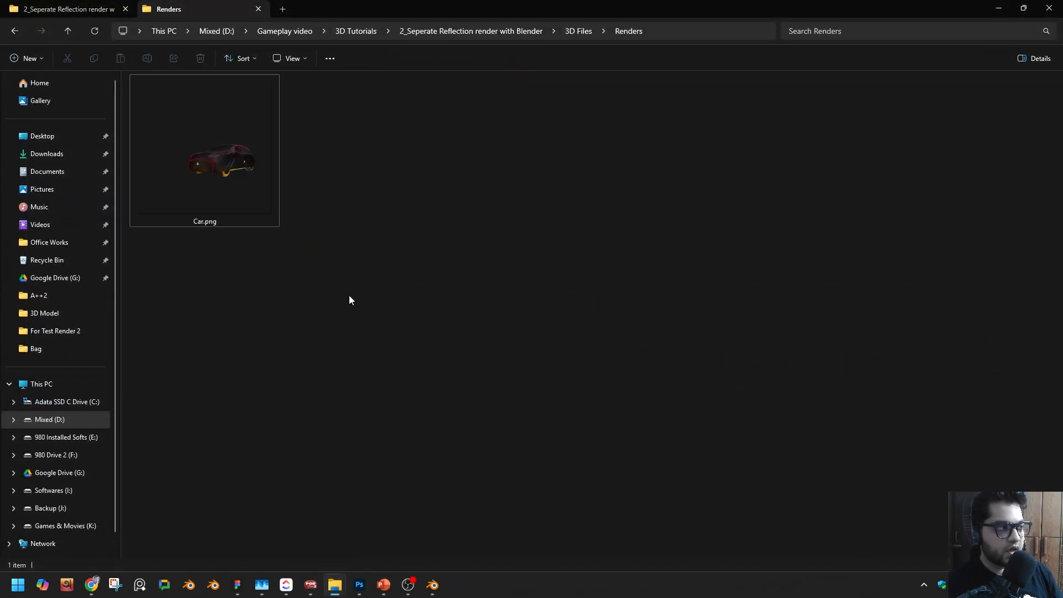
Step: Switch back to Blender, examine the finished render up close and close the render window
{"action": "mouse_move", "coordinate": [431, 591]}
{"action": "left_click", "coordinate": [503, 525]}
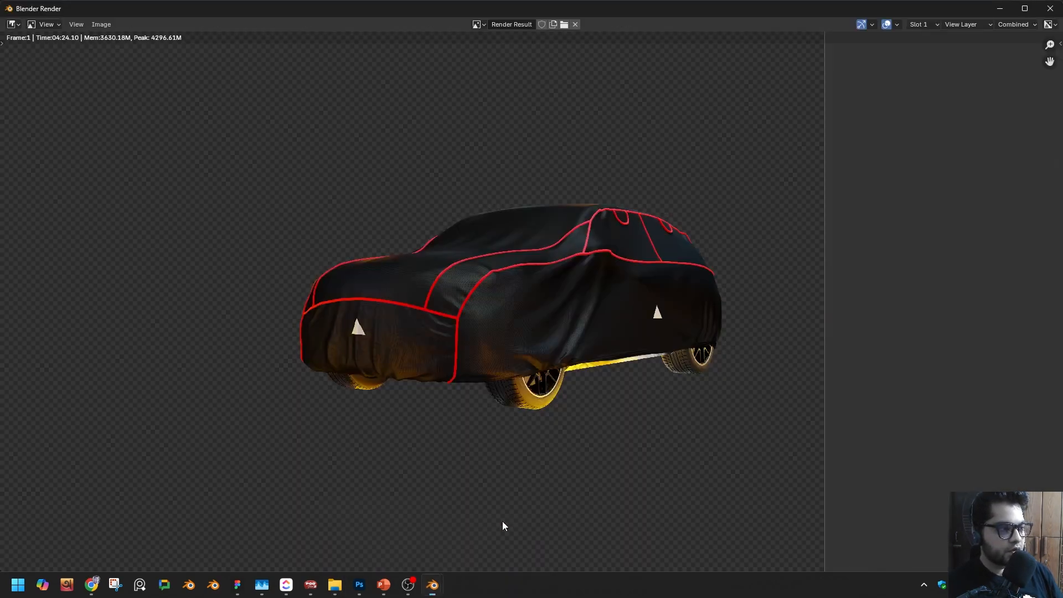
{"action": "middle_click_drag", "start_coordinate": [512, 283], "coordinate": [550, 160], "text": "ctrl"}
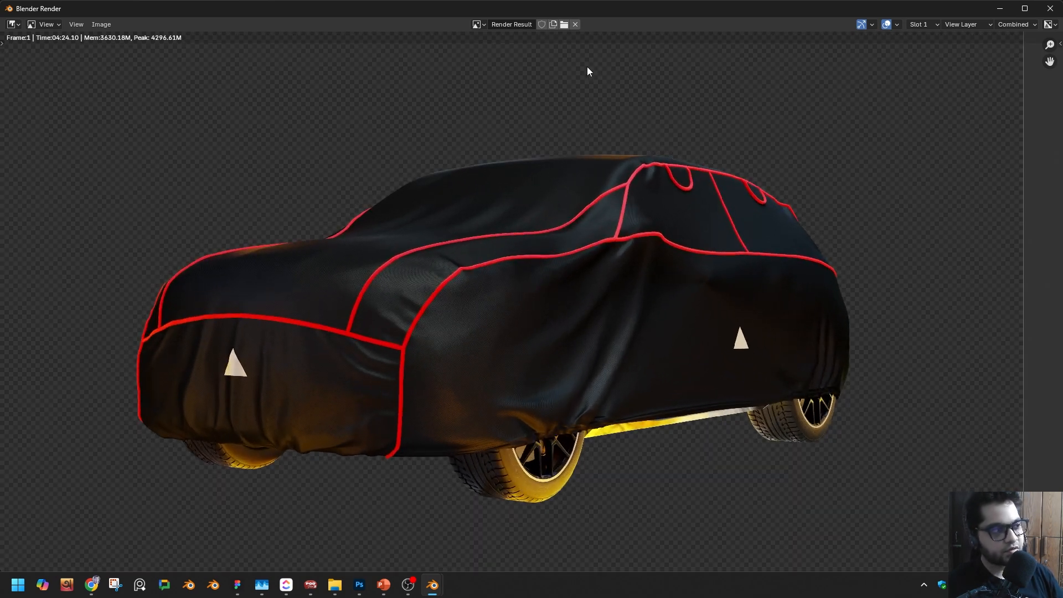
{"action": "key", "text": "Escape"}
{"action": "left_click", "coordinate": [431, 584]}
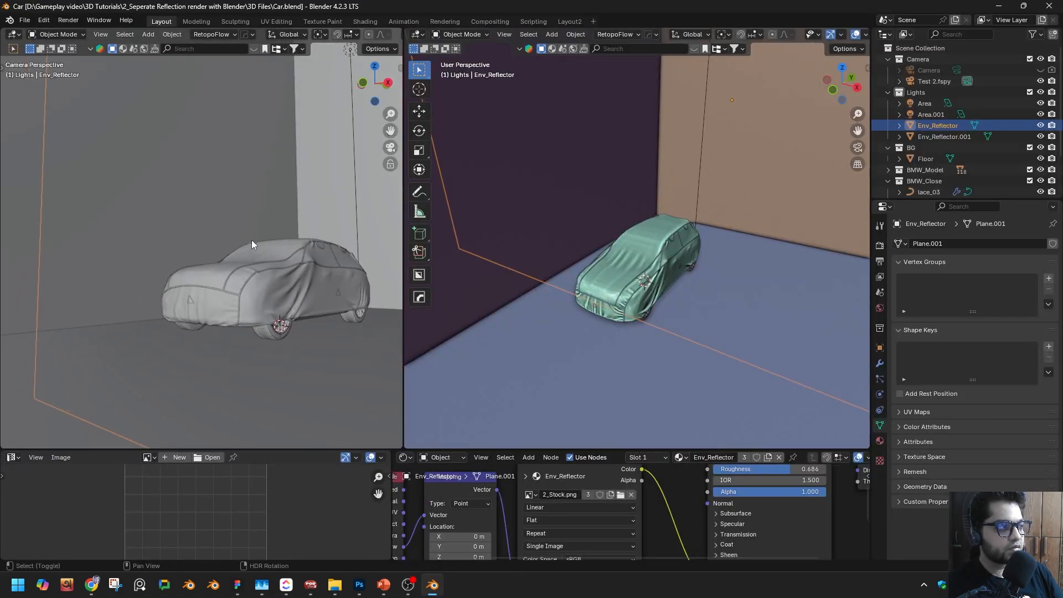
Step: Save a copy of the scene as Car_Shadow.blend in the 3D Files folder
{"action": "scroll", "coordinate": [250, 235], "scroll_direction": "down", "scroll_amount": 5}
{"action": "middle_click_drag", "start_coordinate": [247, 235], "coordinate": [248, 251], "text": "shift"}
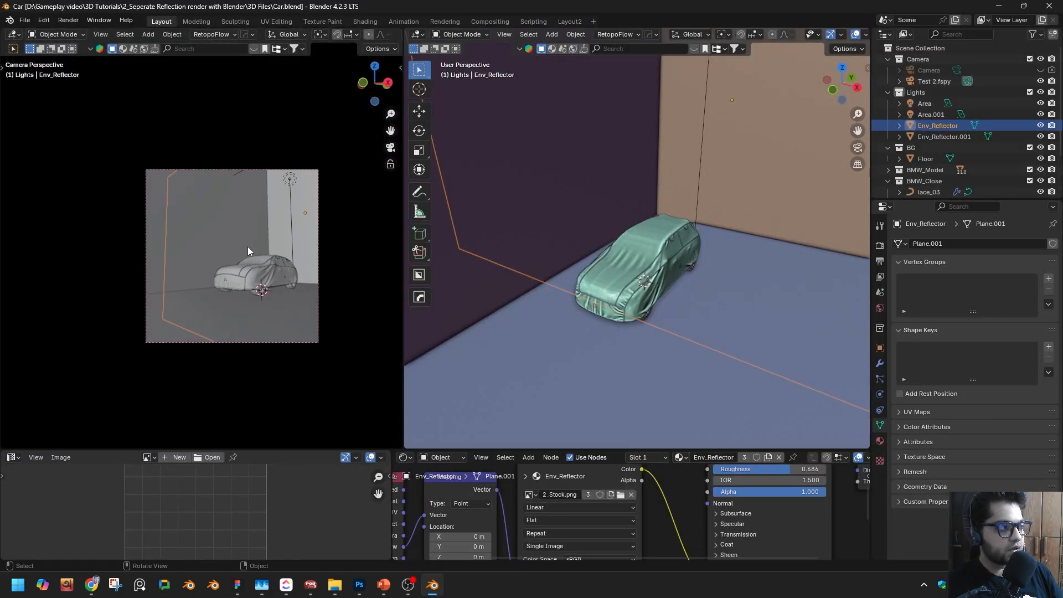
{"action": "scroll", "coordinate": [247, 251], "scroll_direction": "up", "scroll_amount": 2}
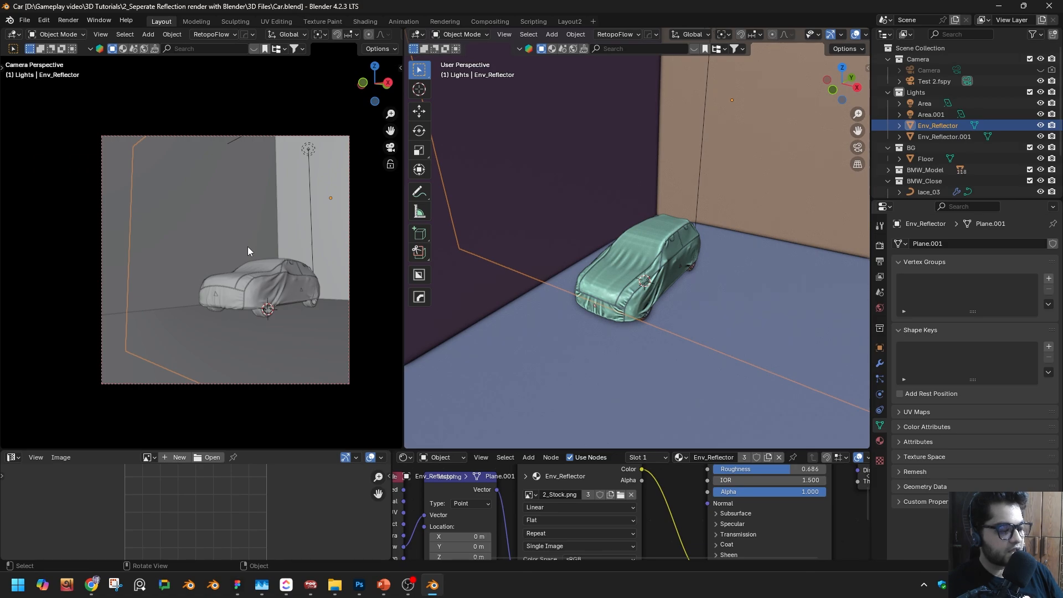
{"action": "key", "text": "ctrl+shift+s"}
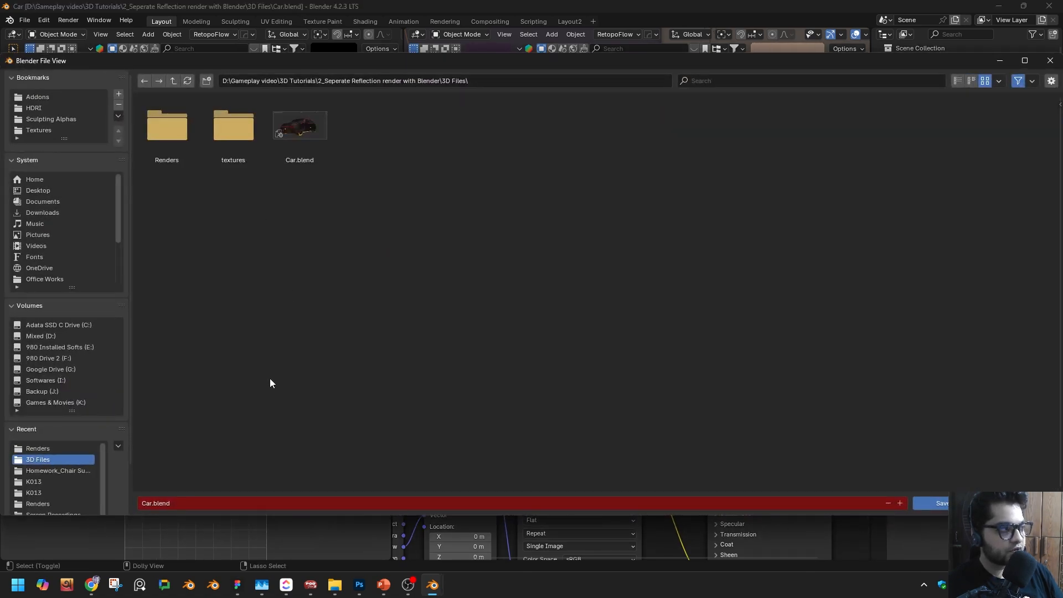
{"action": "left_click", "coordinate": [173, 502]}
{"action": "type", "text": "Car"}
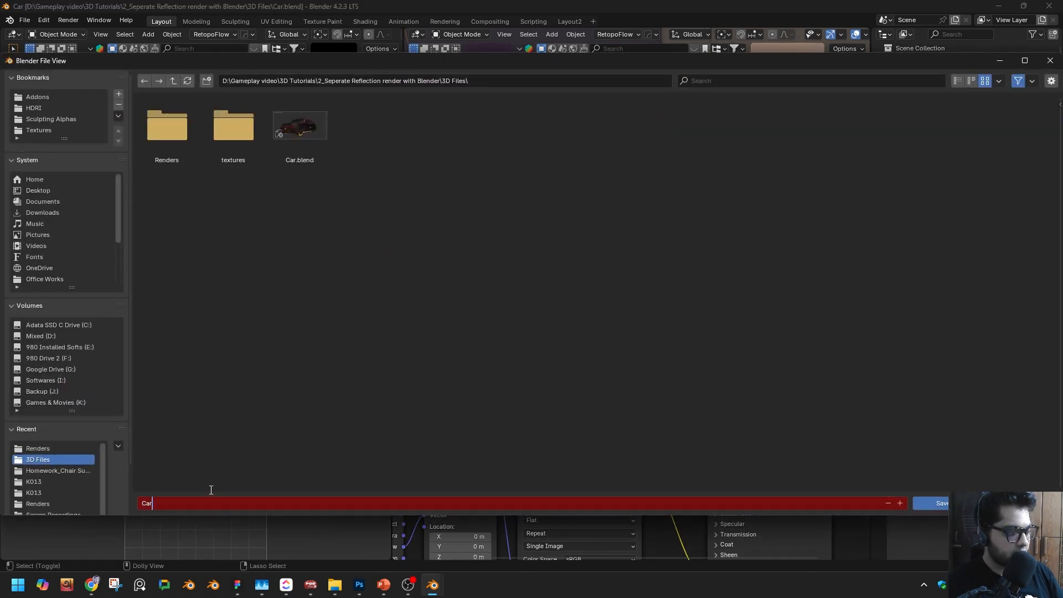
{"action": "type", "text": "_Sha"}
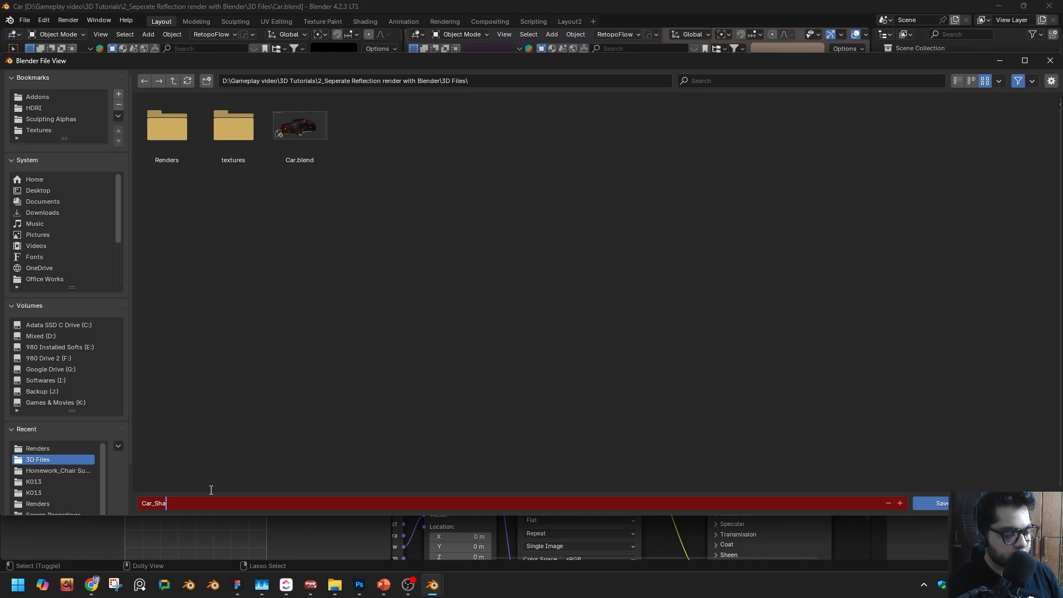
{"action": "type", "text": "dow.blend"}
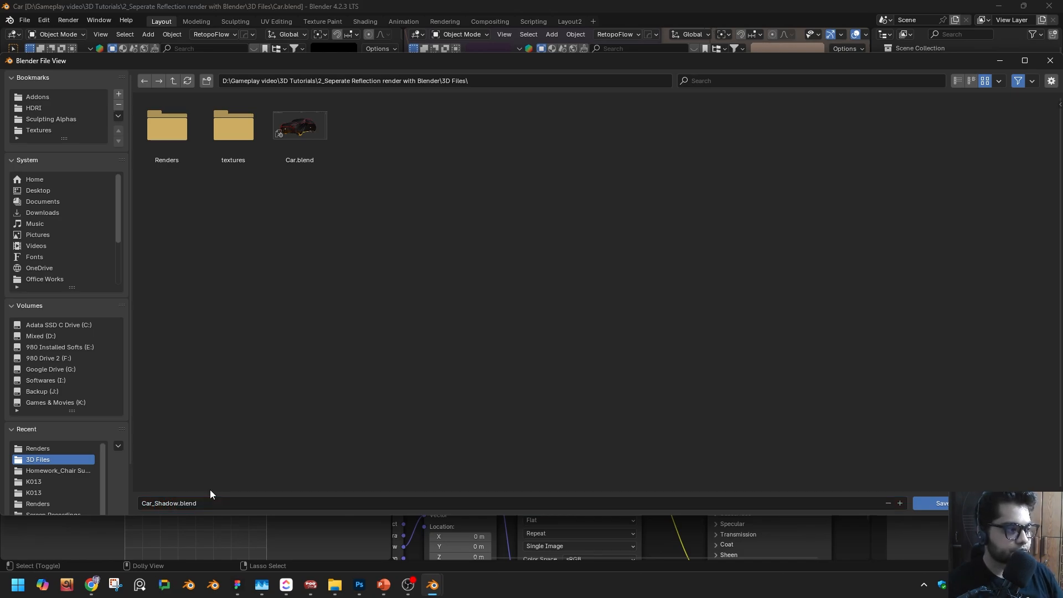
{"action": "key", "text": "Return"}
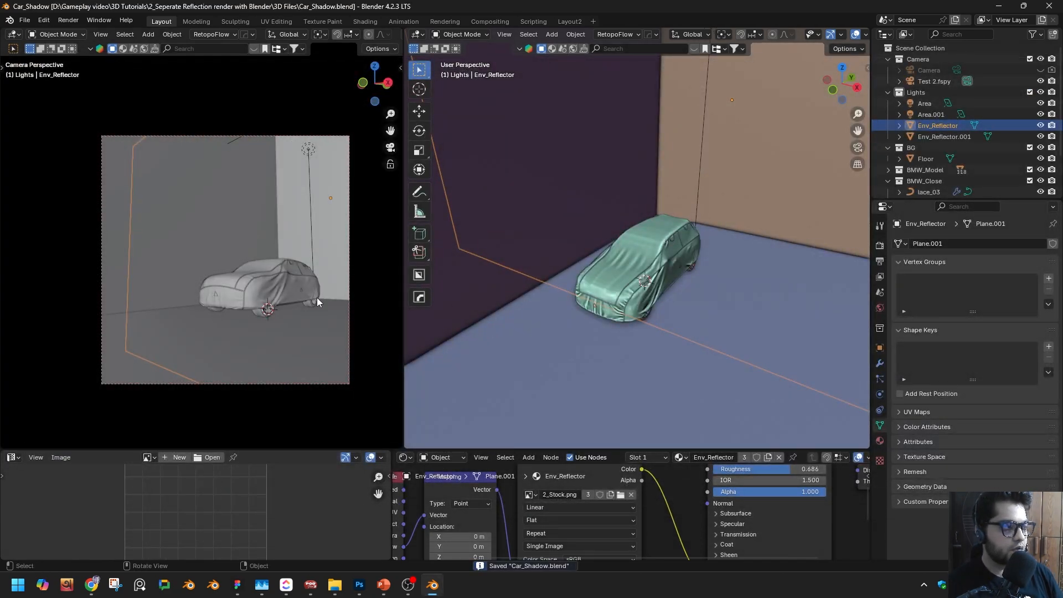
Step: Locate Car_Shadow.blend in the 3D Files folder in File Explorer and return to it in Blender
{"action": "mouse_move", "coordinate": [331, 588]}
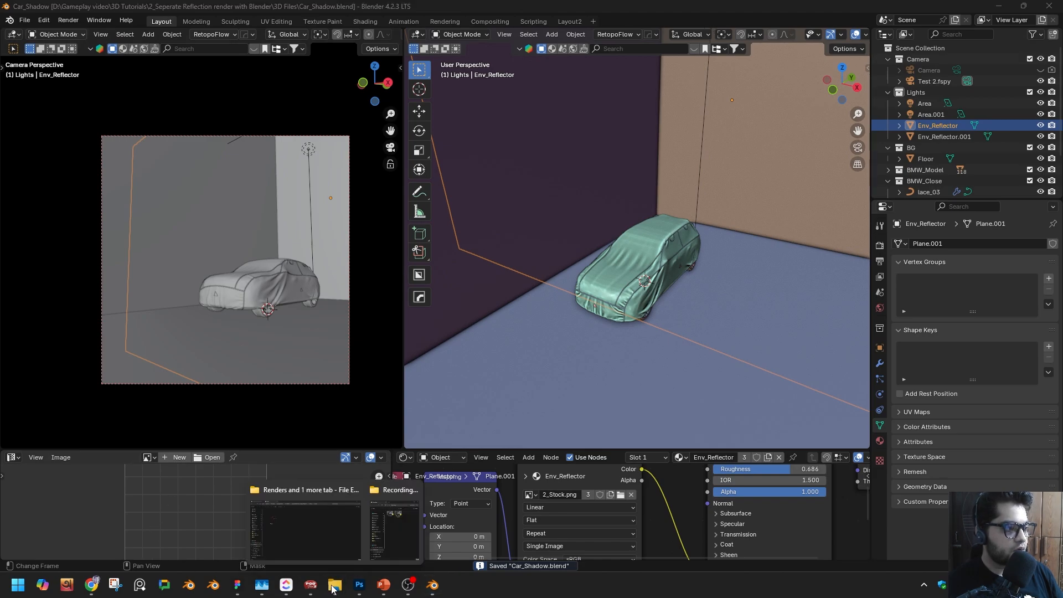
{"action": "left_click", "coordinate": [342, 526]}
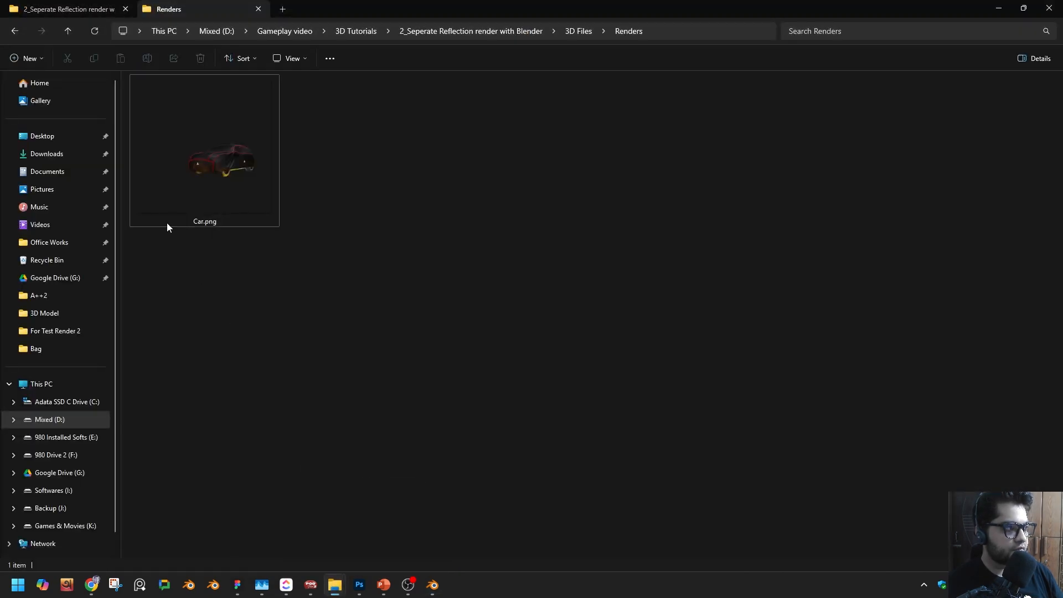
{"action": "left_click", "coordinate": [65, 31]}
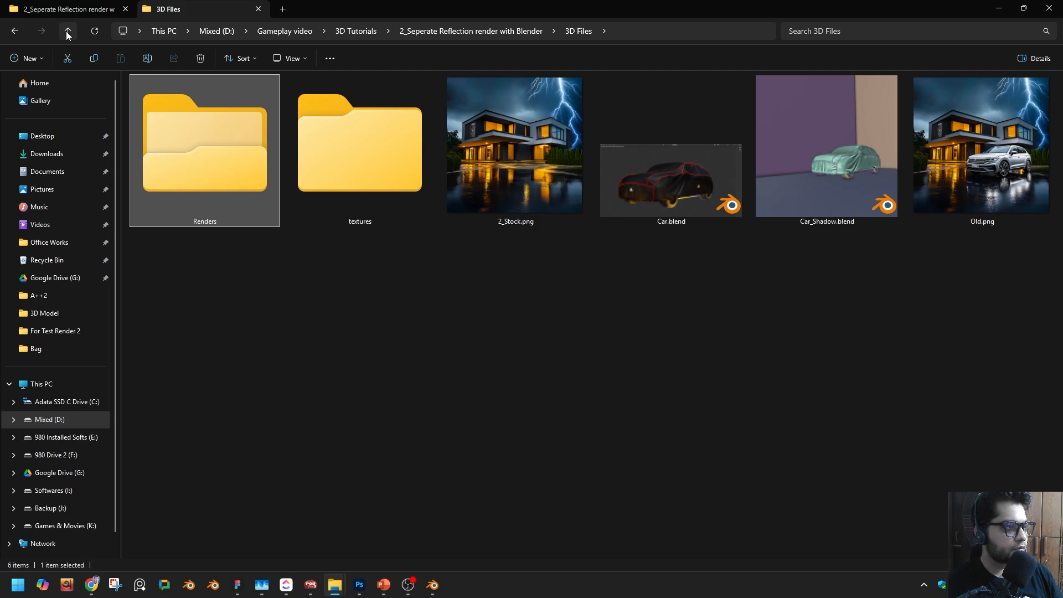
{"action": "left_click", "coordinate": [65, 31]}
{"action": "double_click", "coordinate": [191, 95]}
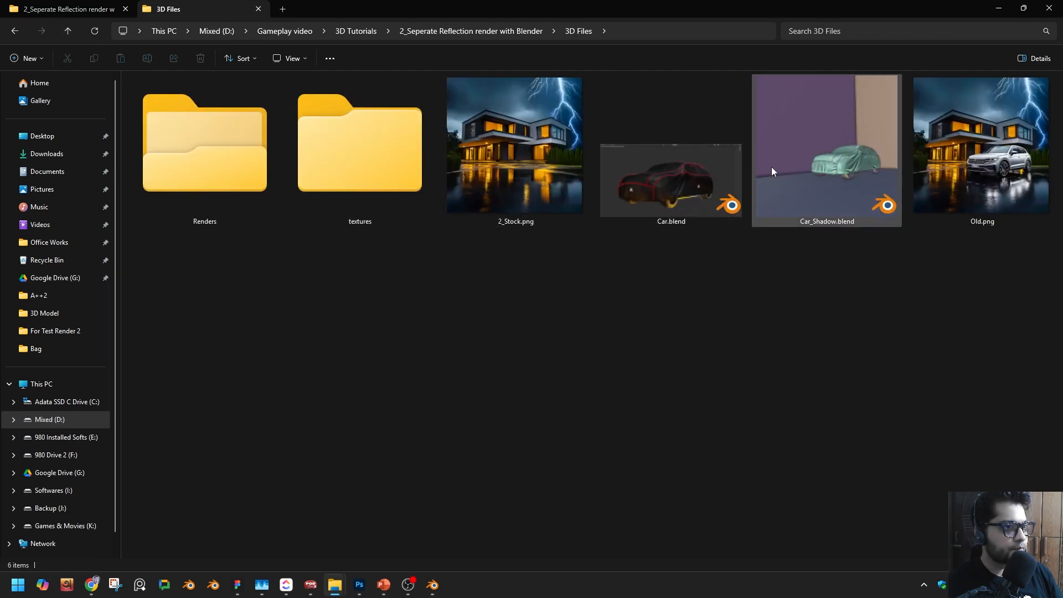
{"action": "left_click", "coordinate": [804, 213]}
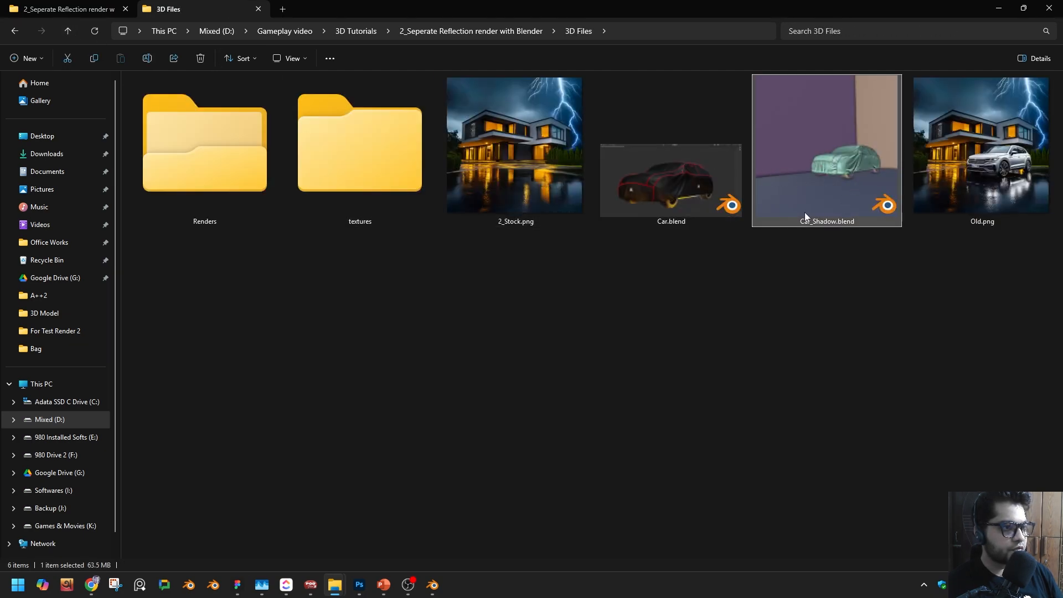
{"action": "double_click", "coordinate": [832, 221]}
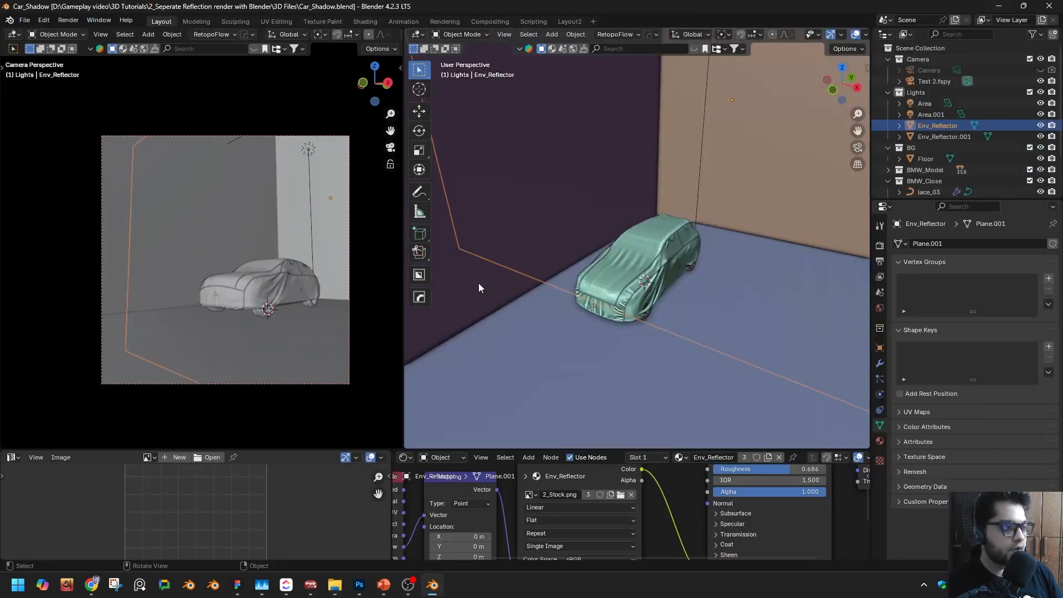
Step: Set the camera viewport to rendered shading
{"action": "scroll", "coordinate": [251, 276], "scroll_direction": "up", "scroll_amount": 1}
{"action": "key", "text": "z"}
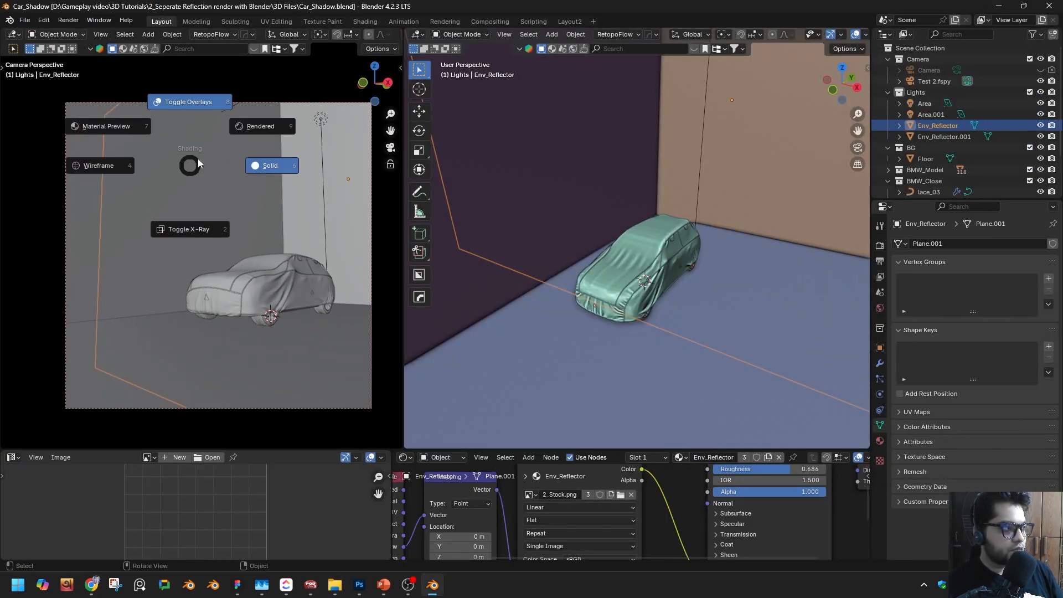
{"action": "left_click", "coordinate": [272, 131]}
{"action": "key", "text": "z"}
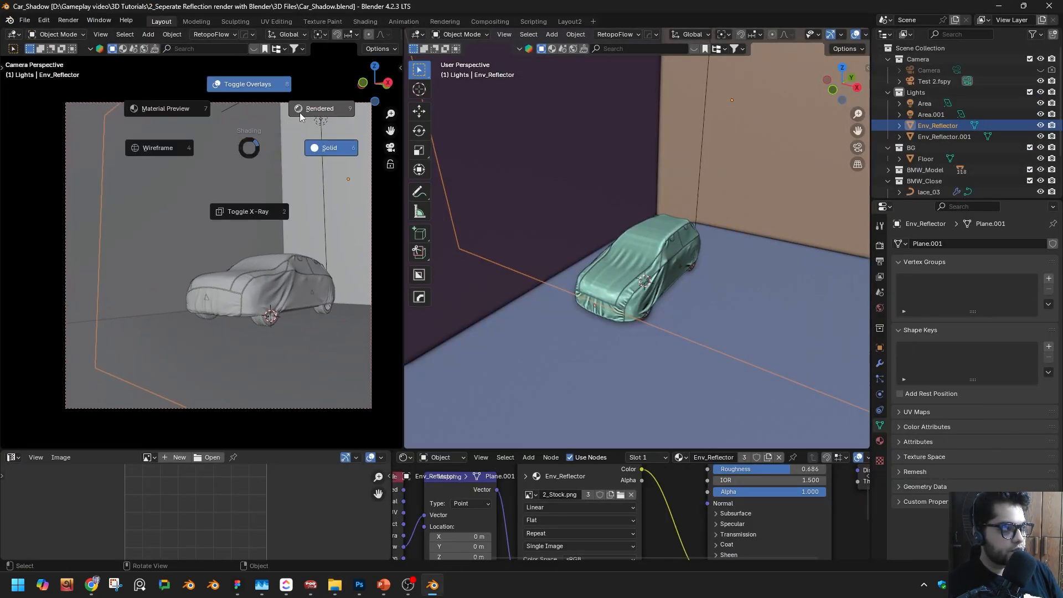
{"action": "left_click", "coordinate": [300, 111]}
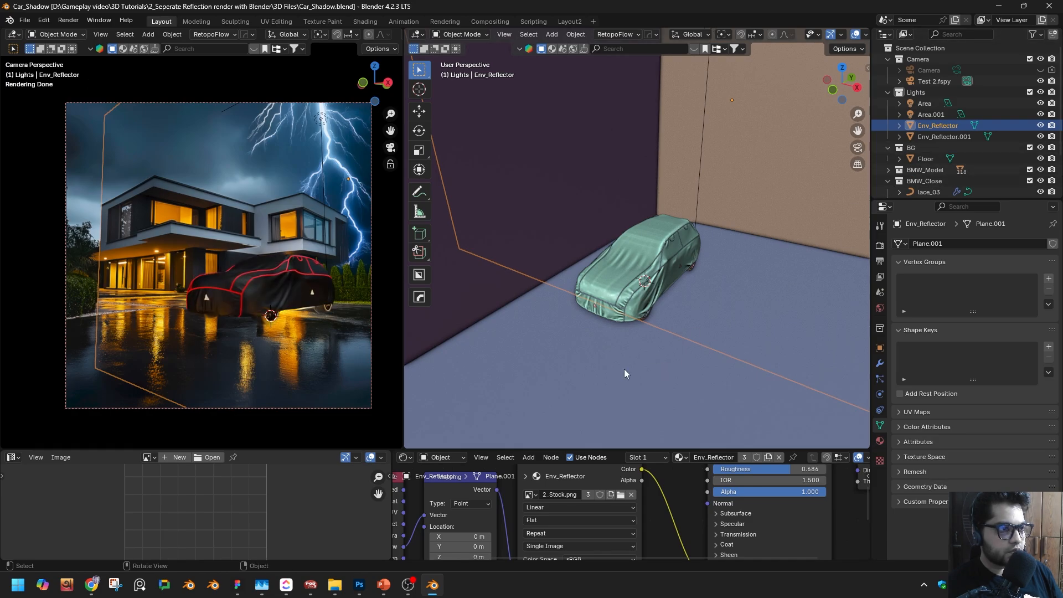
Step: Disconnect the 2_Stock.png image texture from the emission color in the Floor's Env_Reflector material, using the enlarged node editor
{"action": "left_click", "coordinate": [533, 374]}
{"action": "scroll", "coordinate": [659, 293], "scroll_direction": "down", "scroll_amount": 3}
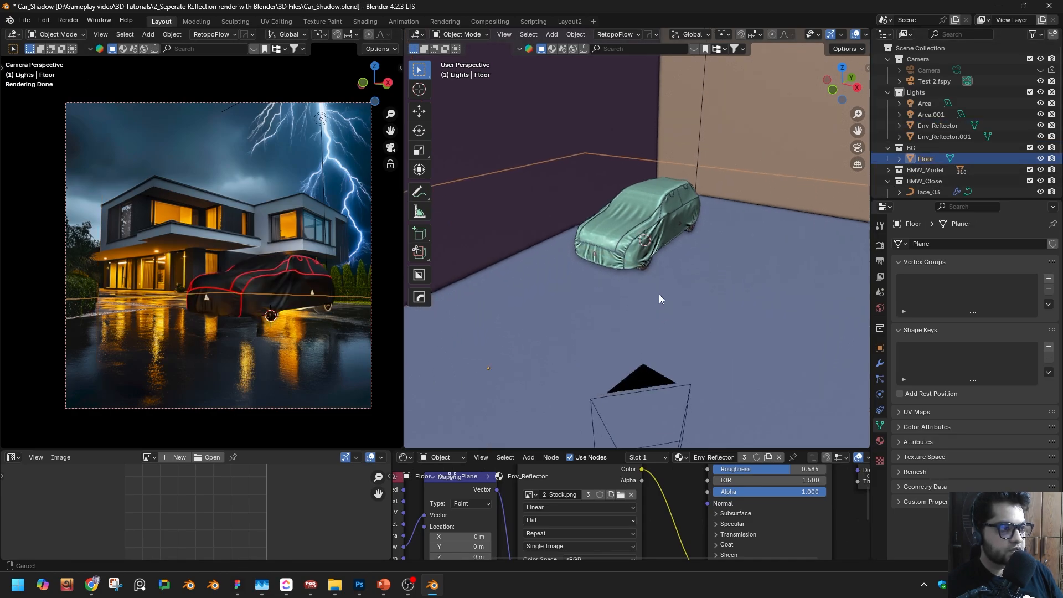
{"action": "scroll", "coordinate": [643, 521], "scroll_direction": "up", "scroll_amount": 2}
{"action": "key", "text": "ctrl+space"}
{"action": "middle_click_drag", "start_coordinate": [509, 452], "coordinate": [667, 344]}
{"action": "scroll", "coordinate": [650, 365], "scroll_direction": "down", "scroll_amount": 4}
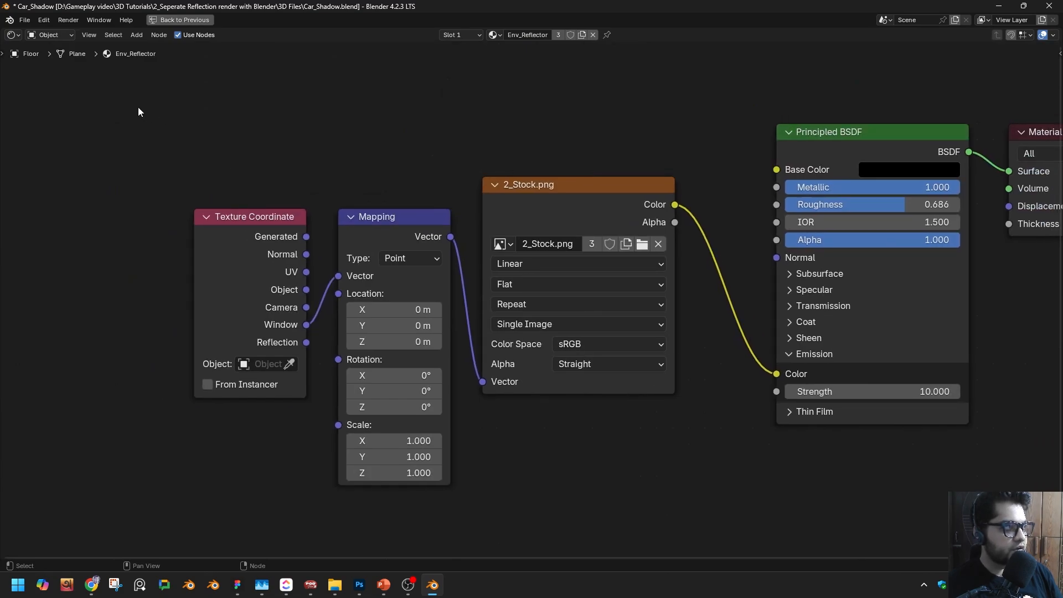
{"action": "scroll", "coordinate": [554, 235], "scroll_direction": "up", "scroll_amount": 3}
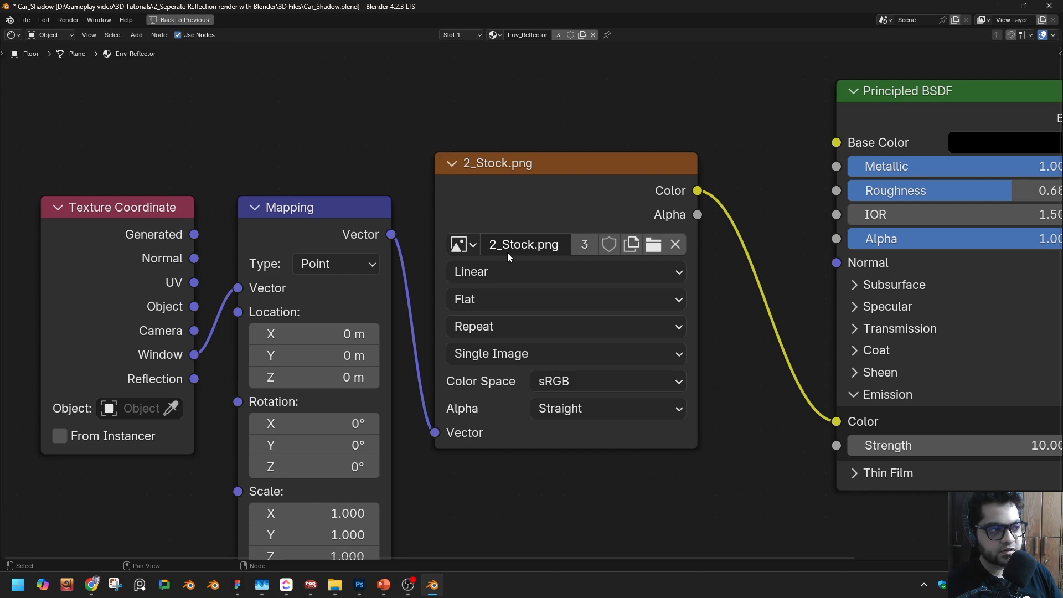
{"action": "middle_click_drag", "start_coordinate": [780, 303], "coordinate": [646, 284]}
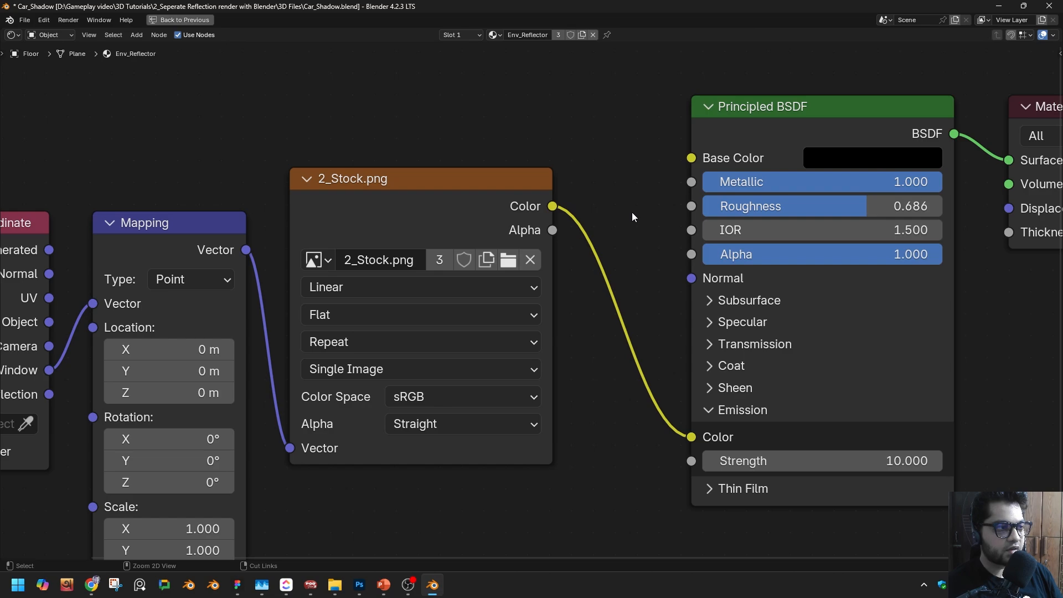
{"action": "right_click_drag", "start_coordinate": [632, 211], "coordinate": [585, 362], "text": "ctrl"}
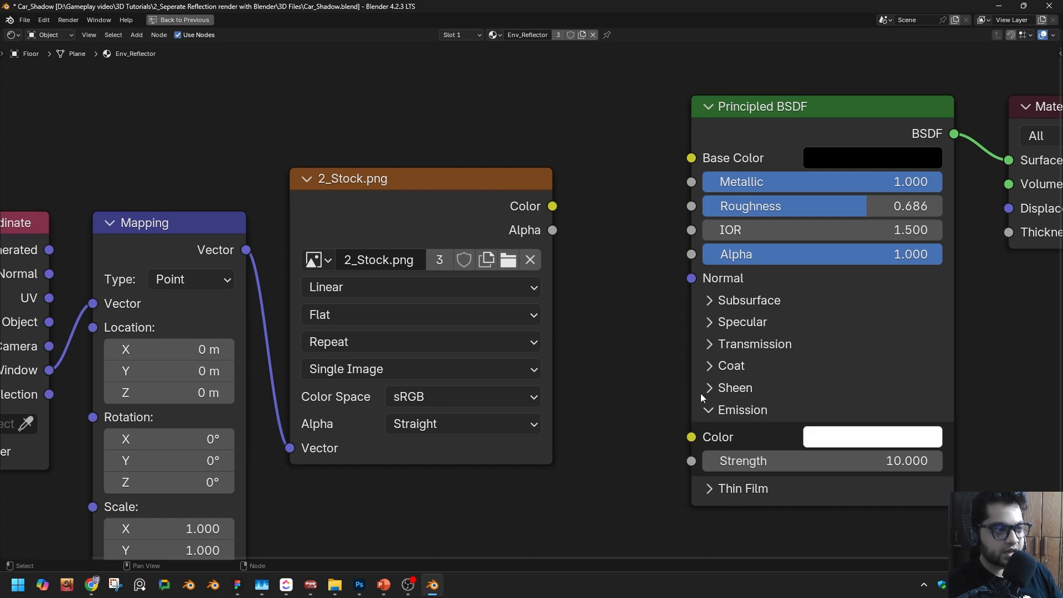
{"action": "key", "text": "ctrl+space"}
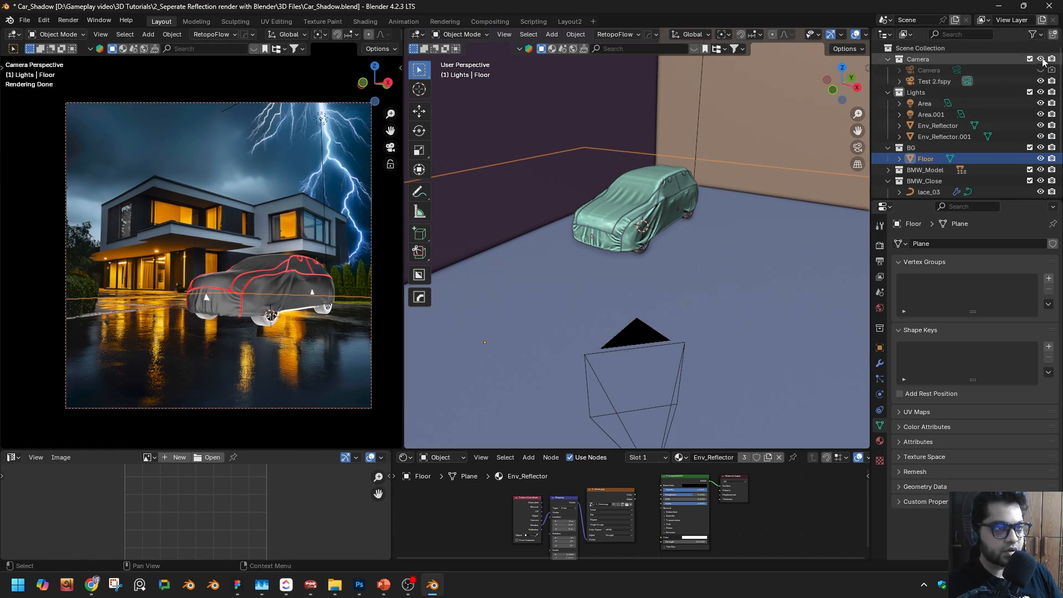
Step: Show the Indirect Only restriction toggles in the outliner, and bring the collections and the covered car into view
{"action": "left_click", "coordinate": [1032, 35]}
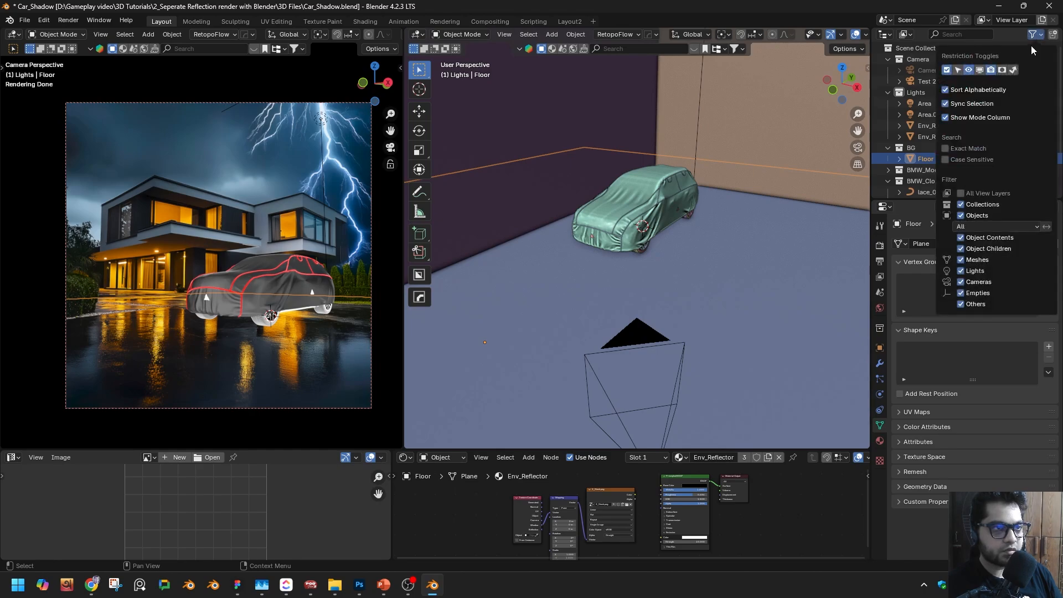
{"action": "left_click", "coordinate": [1014, 71]}
{"action": "scroll", "coordinate": [953, 151], "scroll_direction": "down", "scroll_amount": 3}
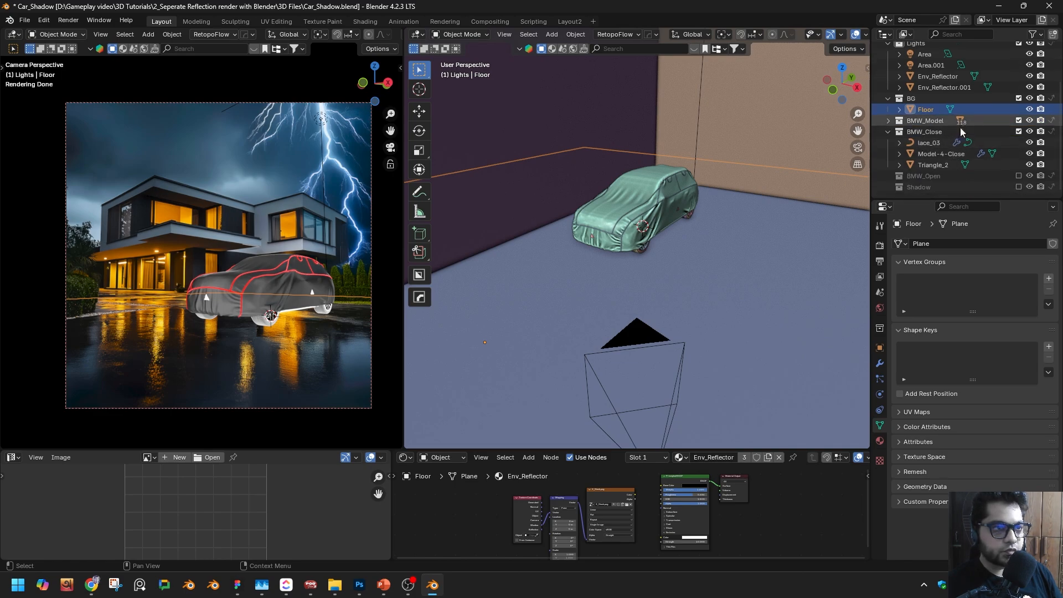
{"action": "scroll", "coordinate": [655, 195], "scroll_direction": "up", "scroll_amount": 6}
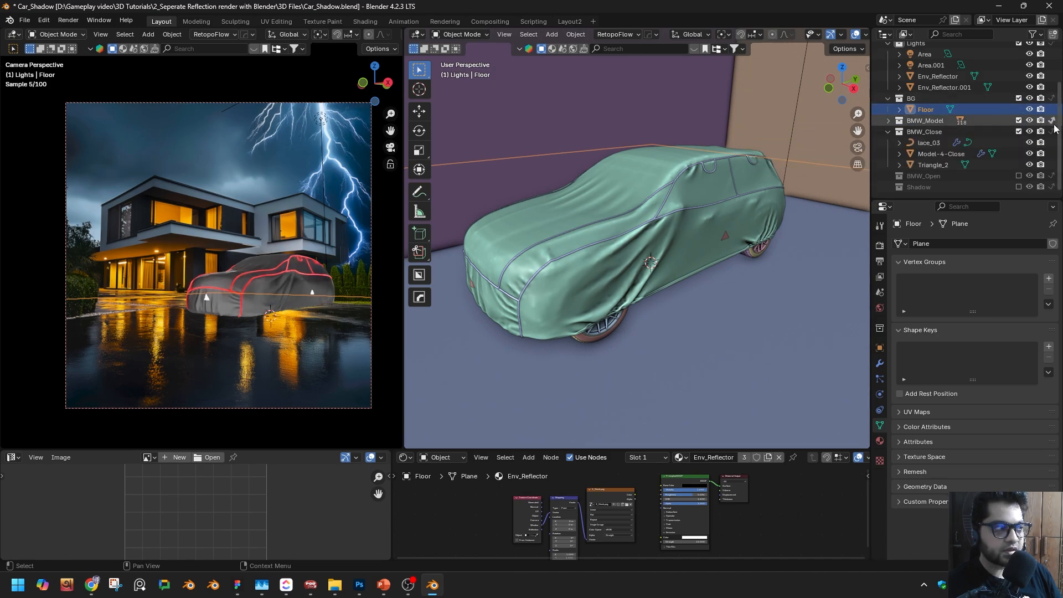
Step: Set the BMW_Model and BMW_Close collections to Indirect Only, and make the Floor a camera-visible shadow catcher
{"action": "left_click_drag", "start_coordinate": [1051, 120], "coordinate": [1052, 131]}
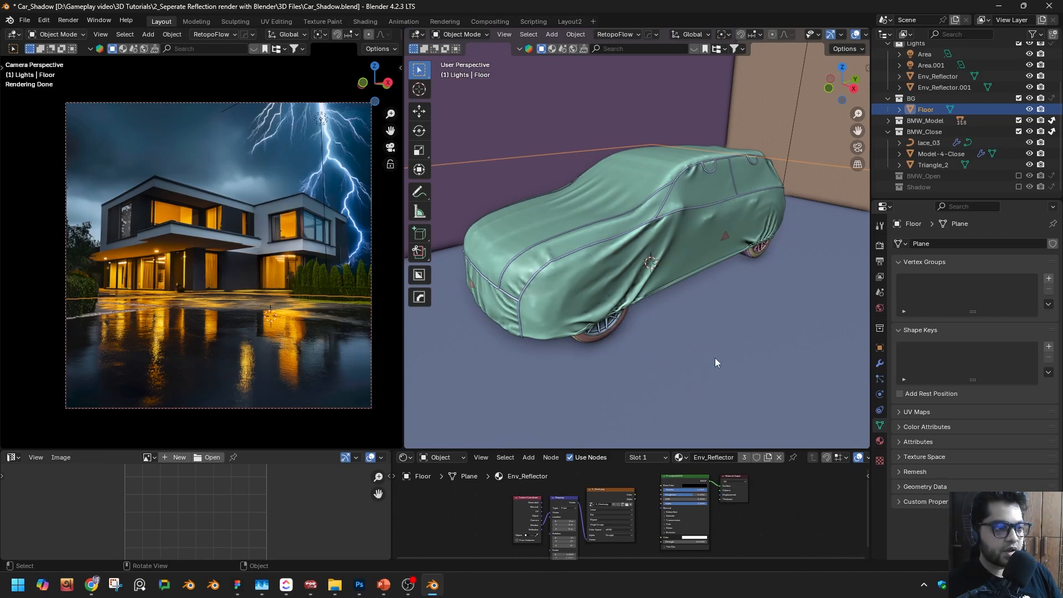
{"action": "left_click", "coordinate": [879, 348]}
{"action": "scroll", "coordinate": [971, 291], "scroll_direction": "down", "scroll_amount": 8}
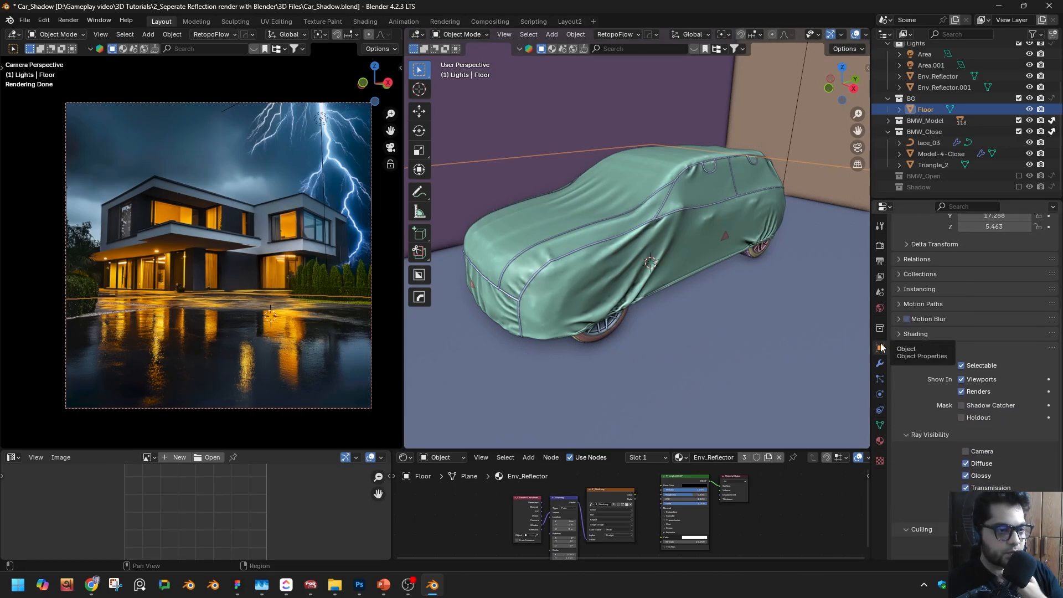
{"action": "left_click", "coordinate": [966, 451]}
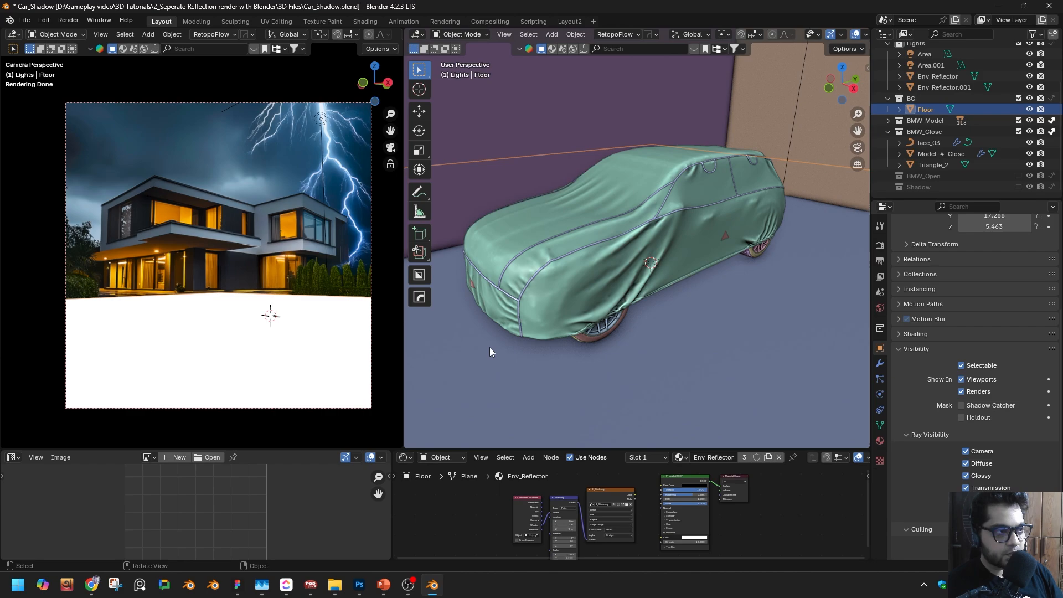
{"action": "left_click", "coordinate": [960, 405]}
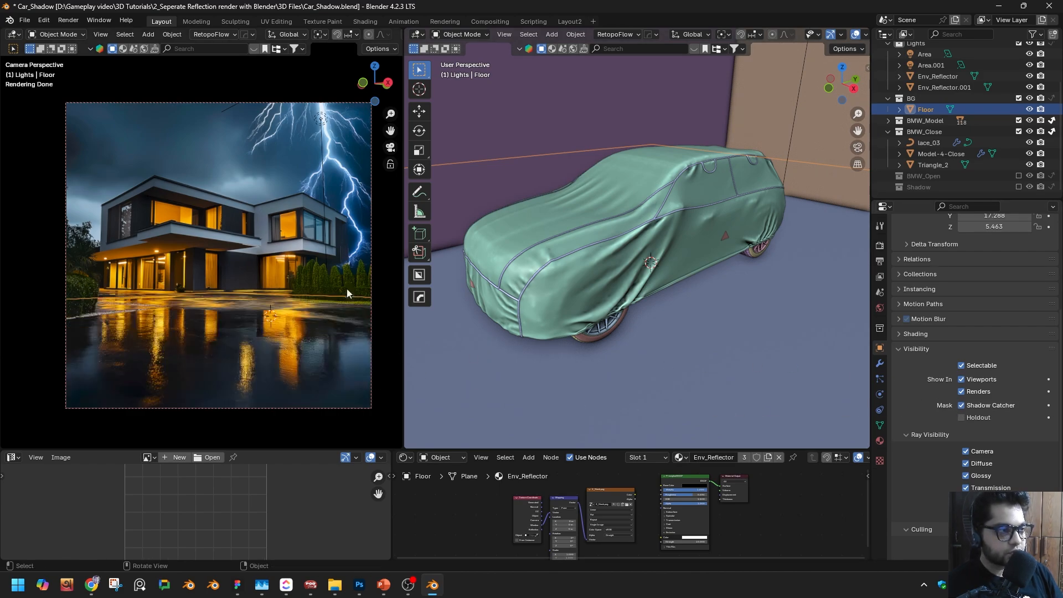
Step: Hide the overlays in the rendered camera viewport so the background image is not displayed
{"action": "middle_click_drag", "start_coordinate": [637, 233], "coordinate": [673, 234]}
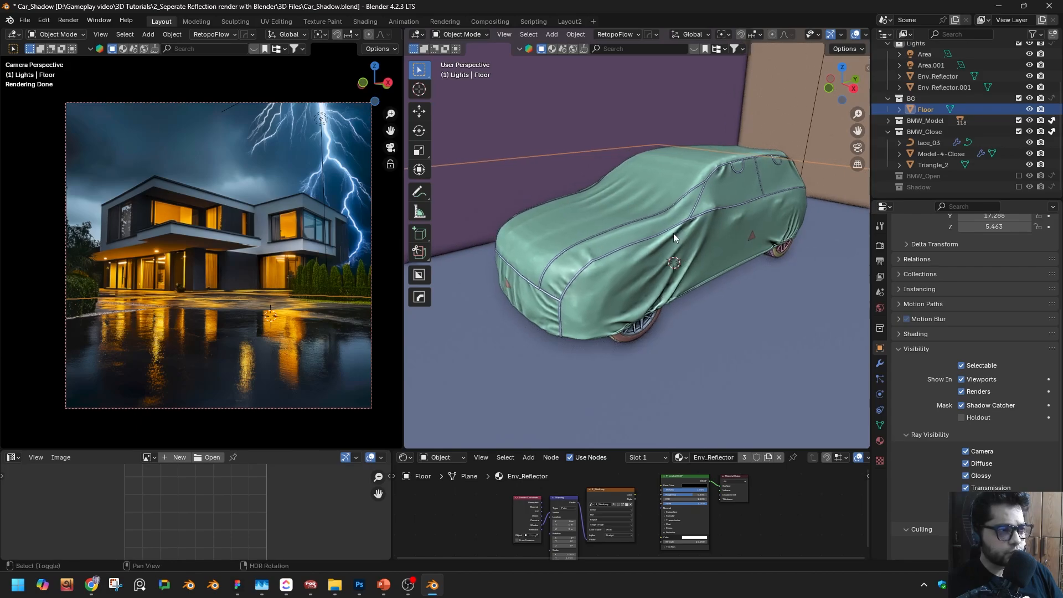
{"action": "scroll", "coordinate": [215, 334], "scroll_direction": "up", "scroll_amount": 4}
{"action": "key", "text": "z"}
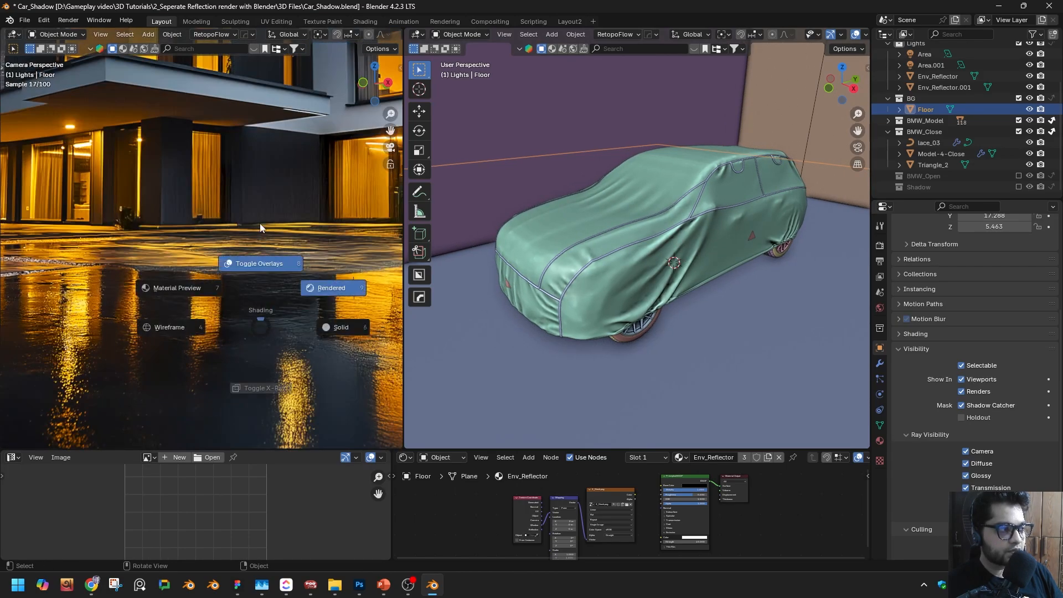
{"action": "left_click", "coordinate": [260, 224]}
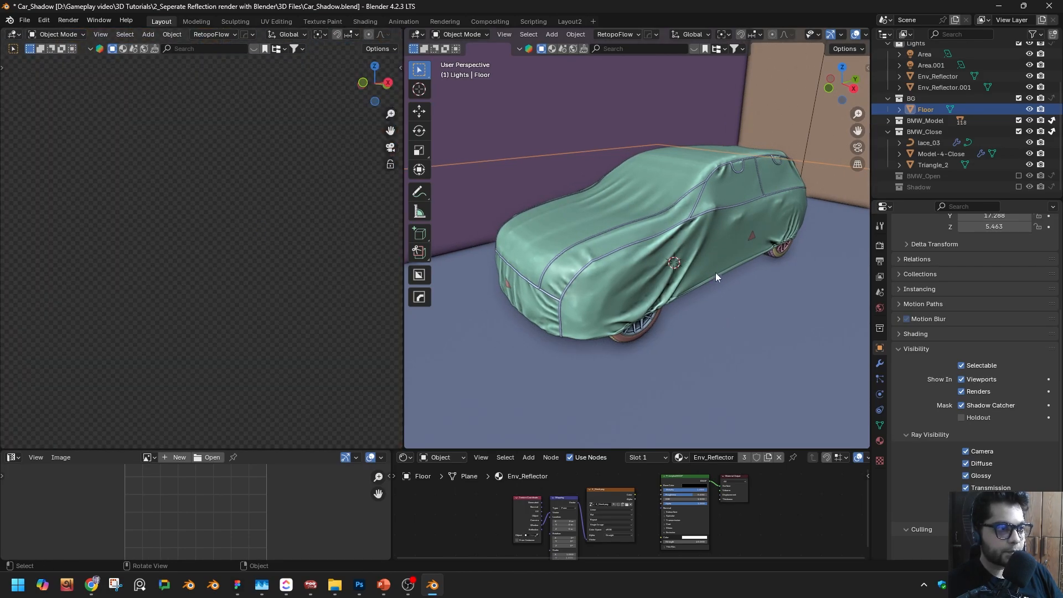
Step: Examine the object settings of the Env_Reflector.001 plane, the Area light and the camera, and refit the camera view
{"action": "scroll", "coordinate": [715, 272], "scroll_direction": "down", "scroll_amount": 5}
{"action": "left_click", "coordinate": [943, 86]}
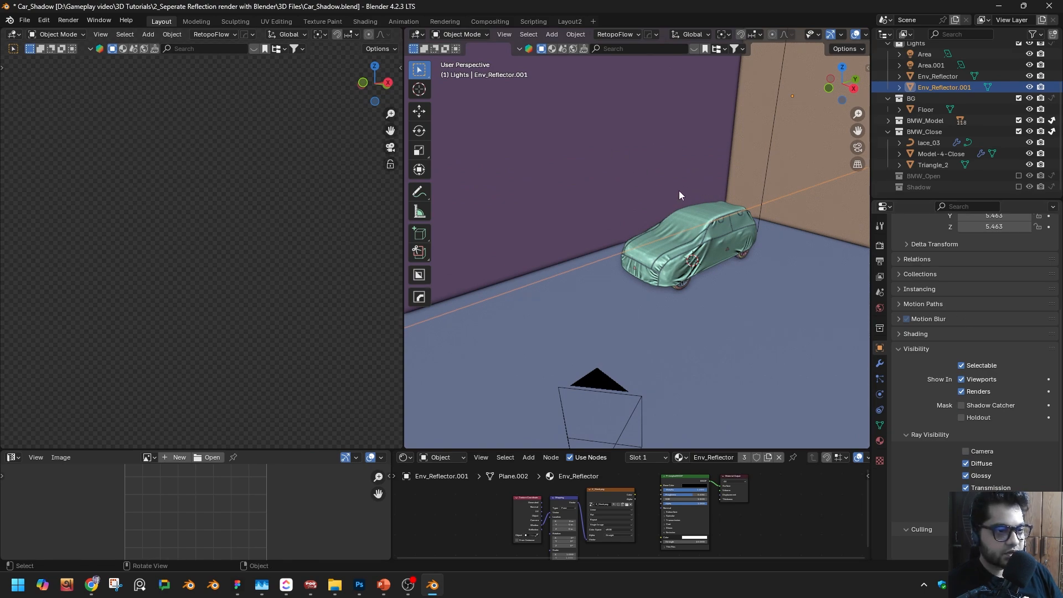
{"action": "scroll", "coordinate": [690, 192], "scroll_direction": "down", "scroll_amount": 6}
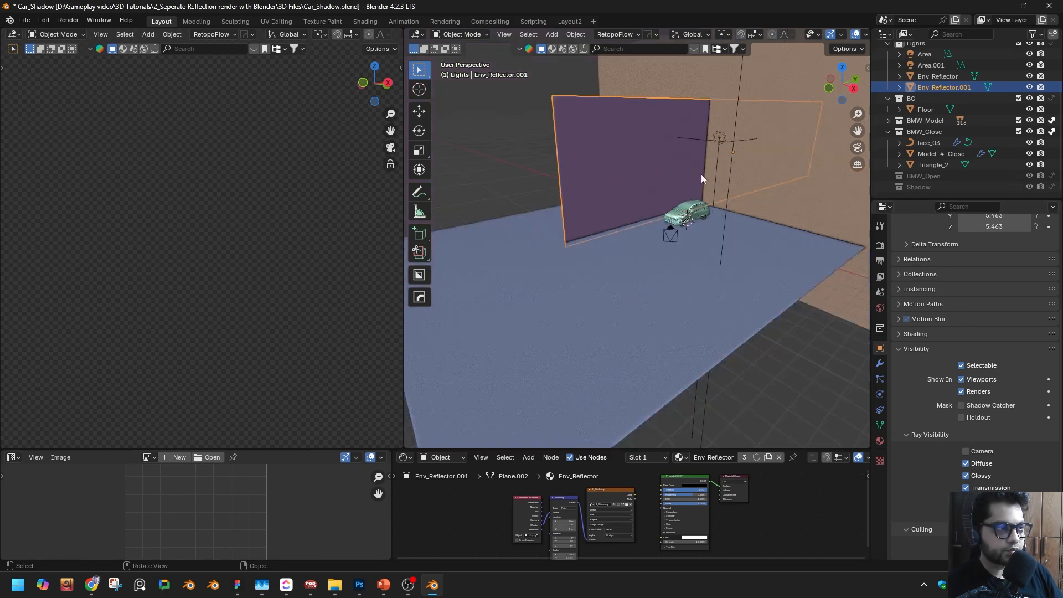
{"action": "left_click", "coordinate": [711, 171]}
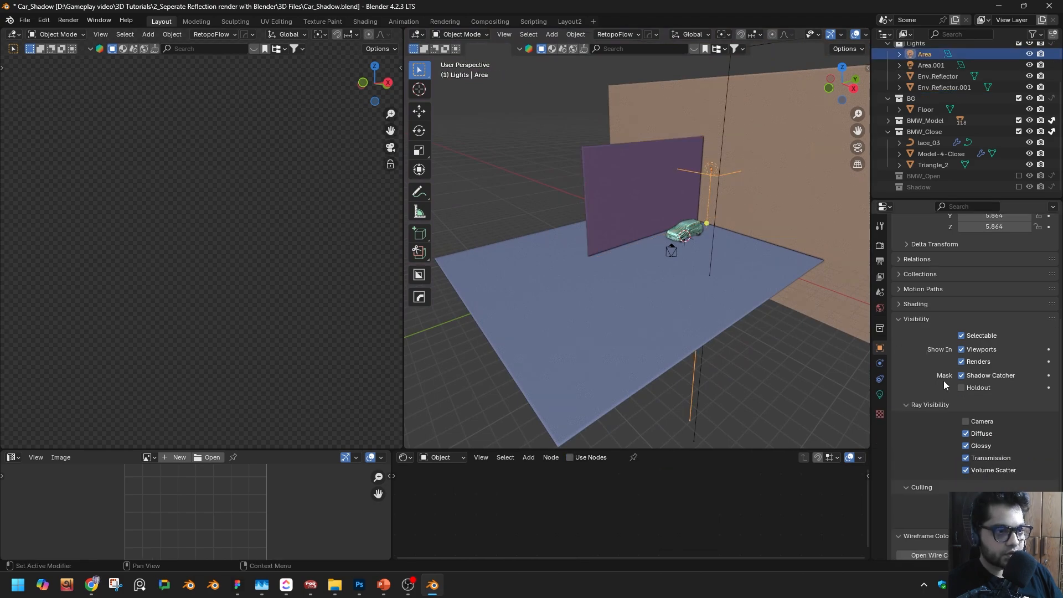
{"action": "scroll", "coordinate": [674, 252], "scroll_direction": "up", "scroll_amount": 5}
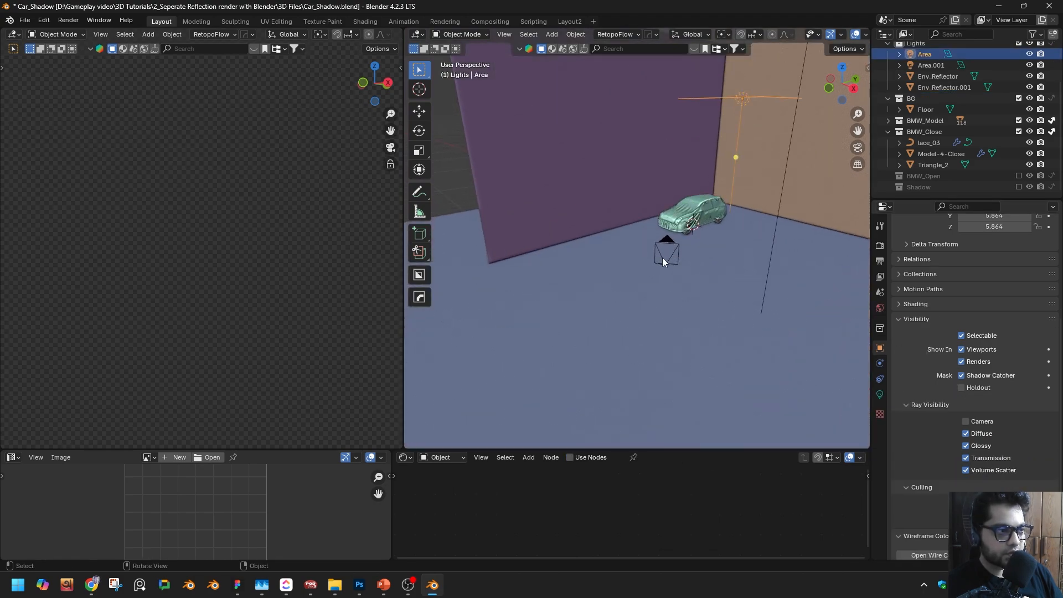
{"action": "left_click", "coordinate": [662, 258]}
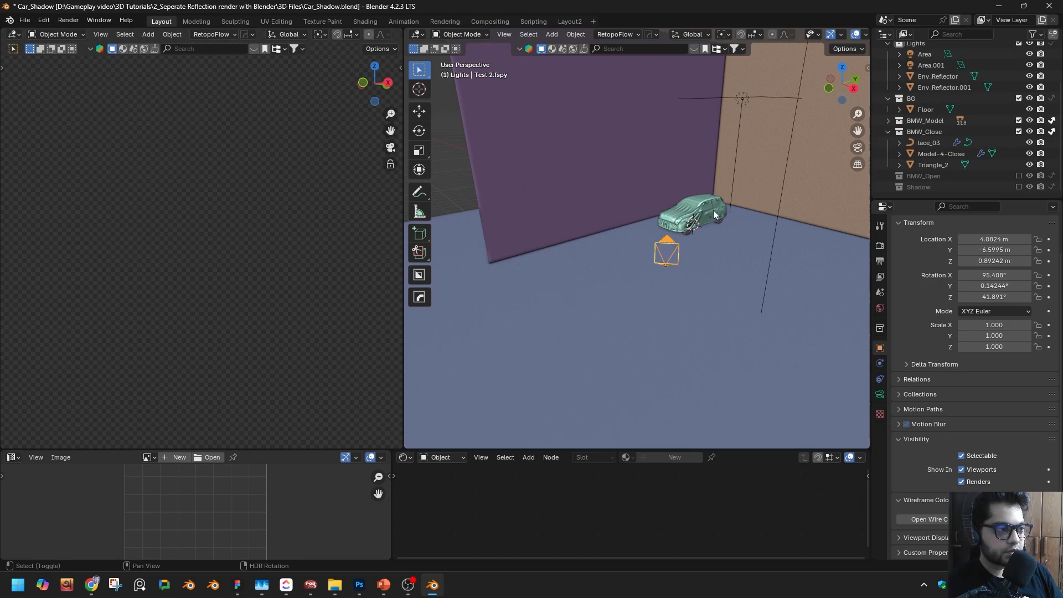
{"action": "middle_click_drag", "start_coordinate": [712, 210], "coordinate": [698, 221], "text": "shift"}
{"action": "key", "text": "KP_0"}
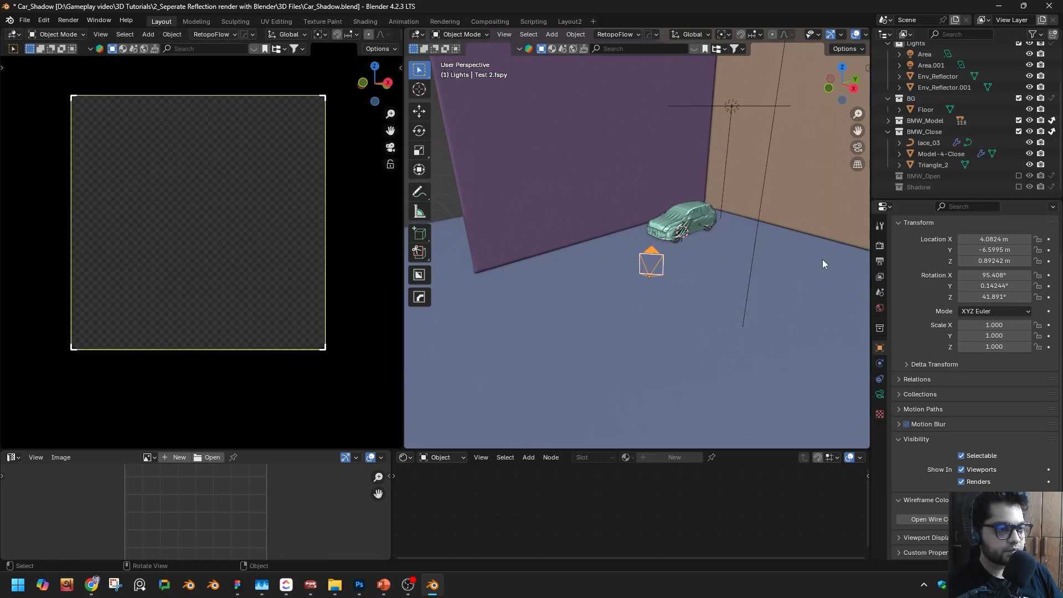
Step: Set the emission strength of the Floor's Env_Reflector material to 0
{"action": "left_click", "coordinate": [712, 285]}
{"action": "scroll", "coordinate": [999, 440], "scroll_direction": "down", "scroll_amount": 5}
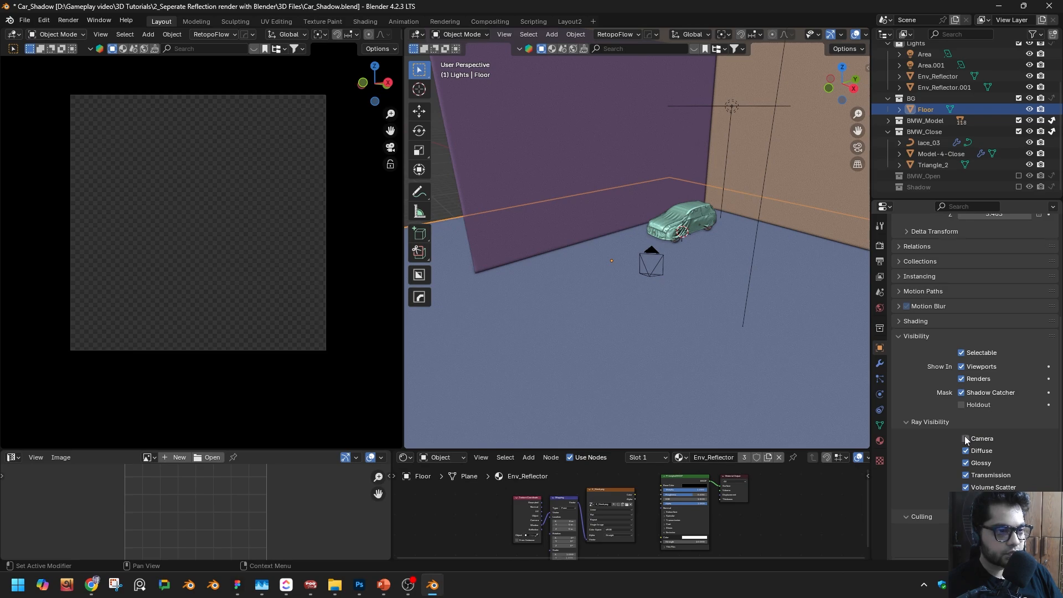
{"action": "scroll", "coordinate": [720, 492], "scroll_direction": "up", "scroll_amount": 5}
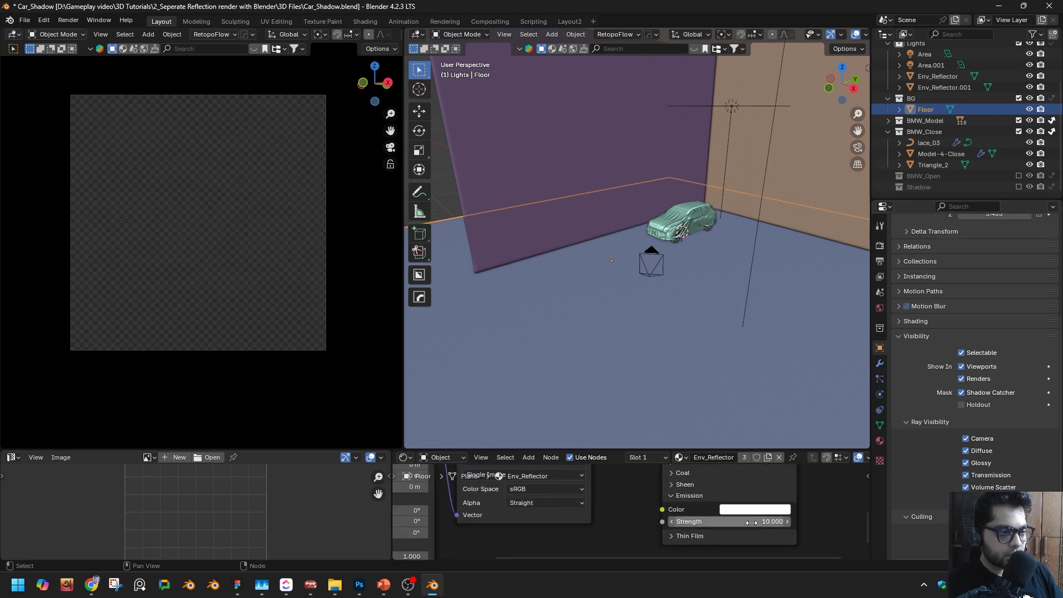
{"action": "left_click", "coordinate": [753, 522]}
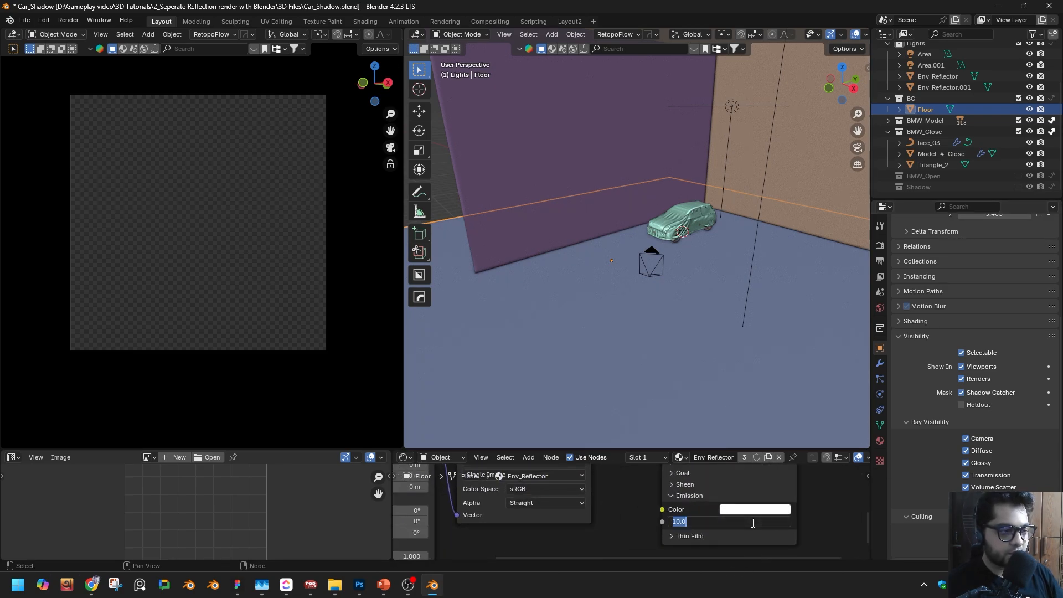
{"action": "type", "text": "0"}
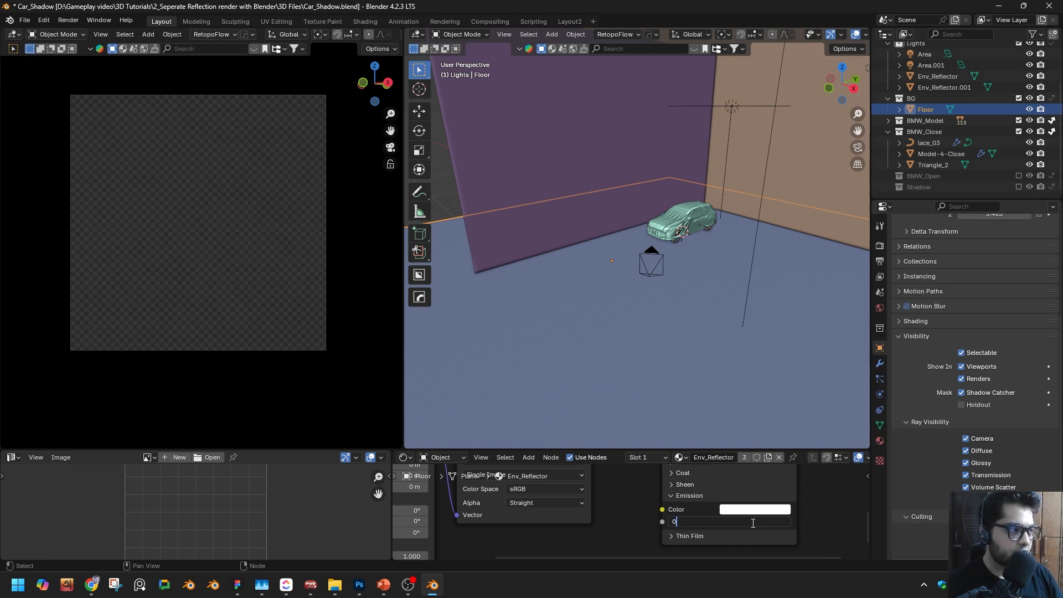
{"action": "key", "text": "Return"}
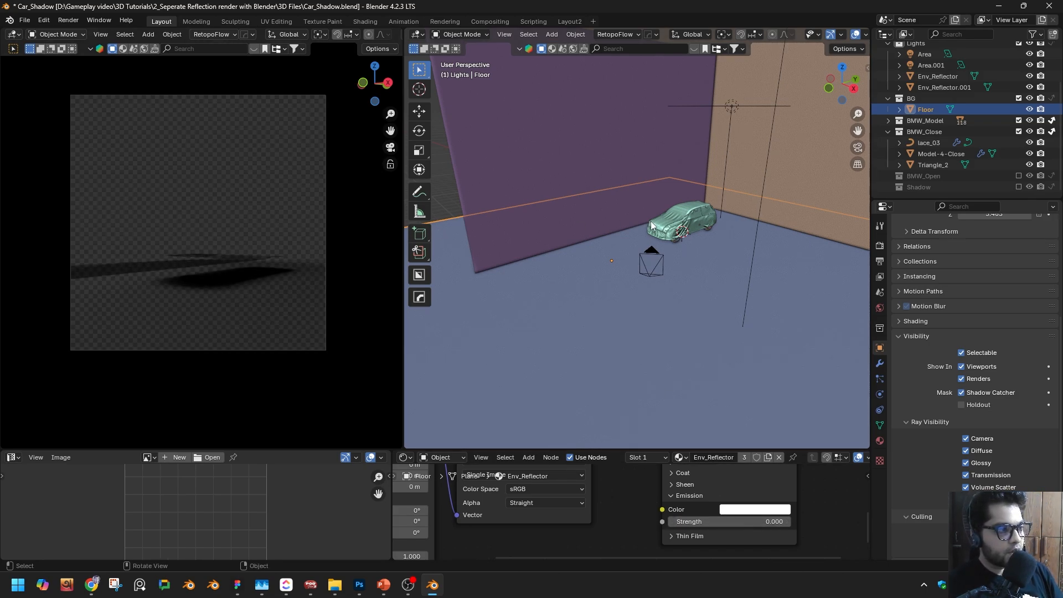
Step: Move the Env_Reflector.001 plane away from the car in the negative global X direction, past the floor's edge
{"action": "scroll", "coordinate": [204, 278], "scroll_direction": "up", "scroll_amount": 4}
{"action": "scroll", "coordinate": [608, 179], "scroll_direction": "down", "scroll_amount": 5}
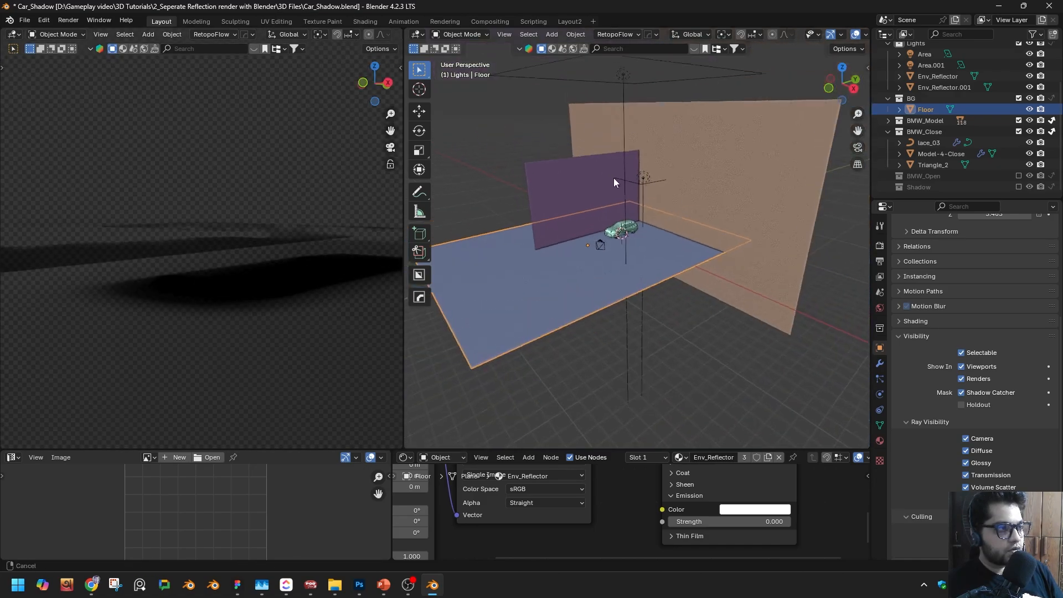
{"action": "middle_click_drag", "start_coordinate": [613, 178], "coordinate": [593, 217]}
{"action": "scroll", "coordinate": [592, 217], "scroll_direction": "up", "scroll_amount": 4}
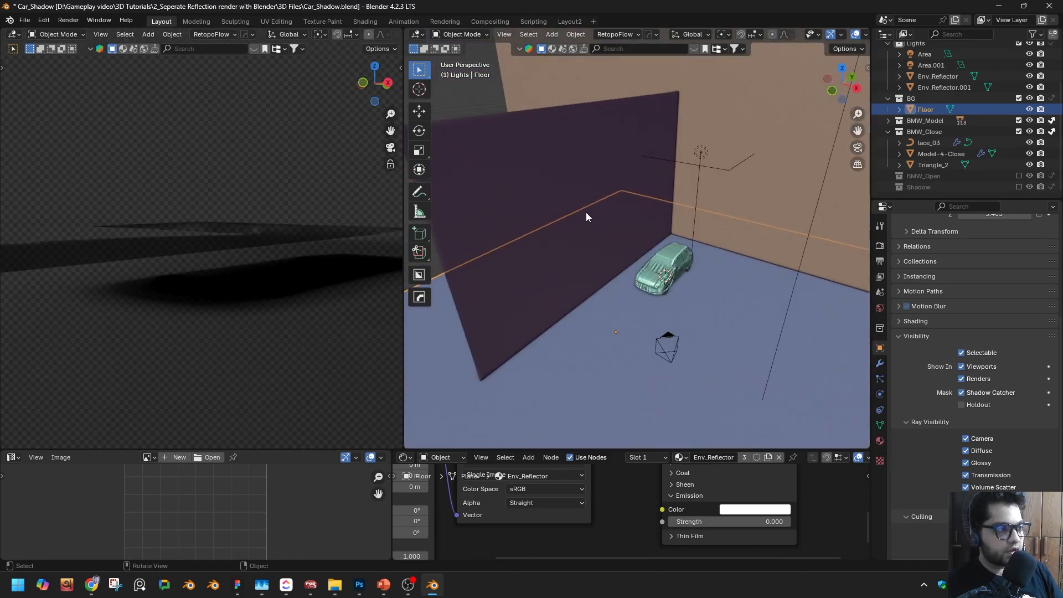
{"action": "scroll", "coordinate": [585, 212], "scroll_direction": "down", "scroll_amount": 3}
{"action": "left_click", "coordinate": [595, 207]}
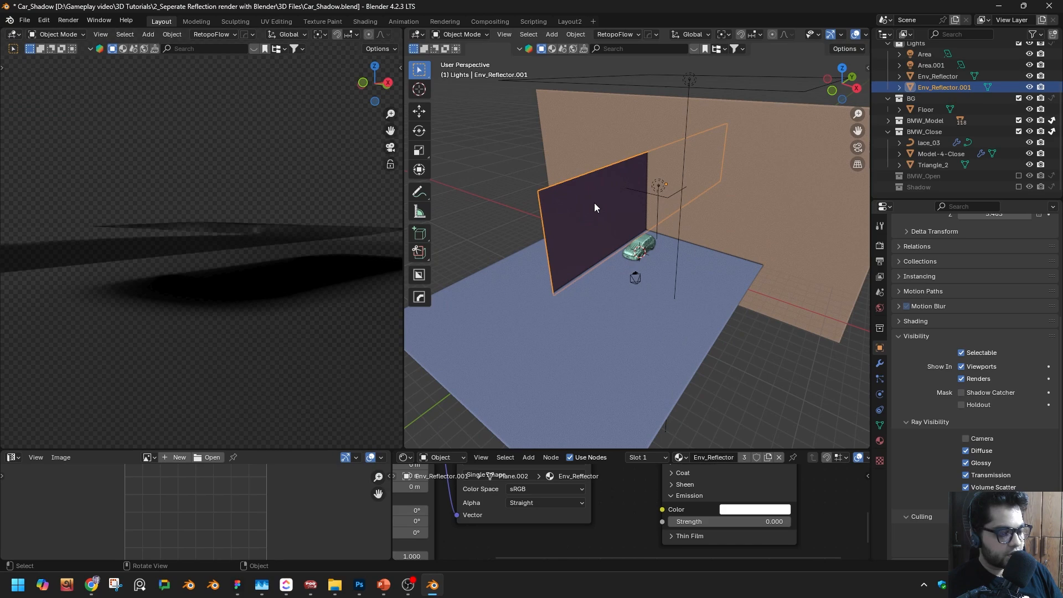
{"action": "key", "text": "g"}
{"action": "key", "text": "x"}
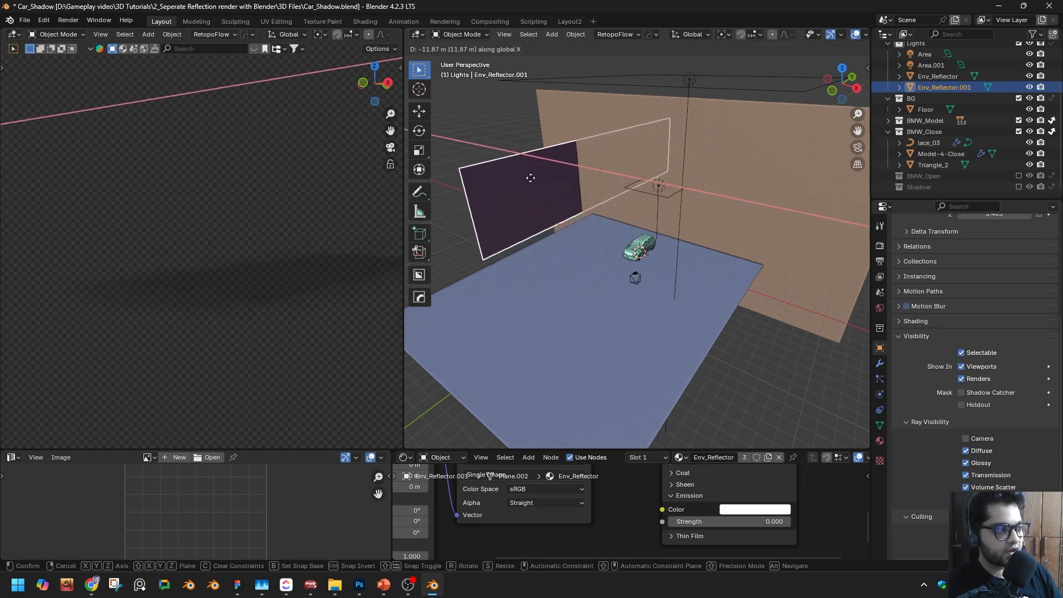
{"action": "left_click", "coordinate": [506, 175]}
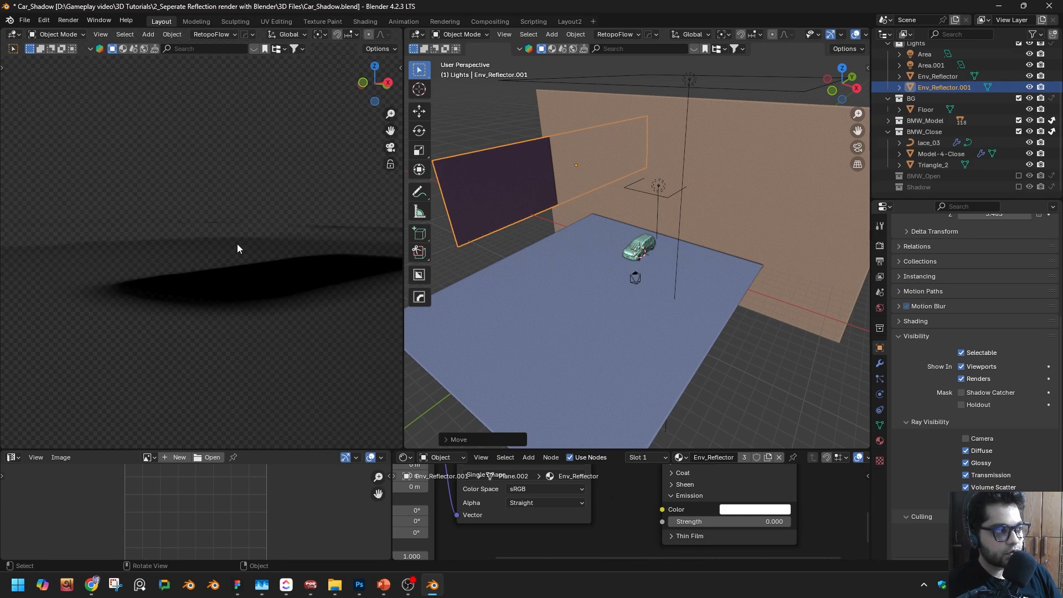
Step: Scale the Floor plane up uniformly by a factor of about 1.9
{"action": "left_click", "coordinate": [593, 317]}
{"action": "key", "text": "s"}
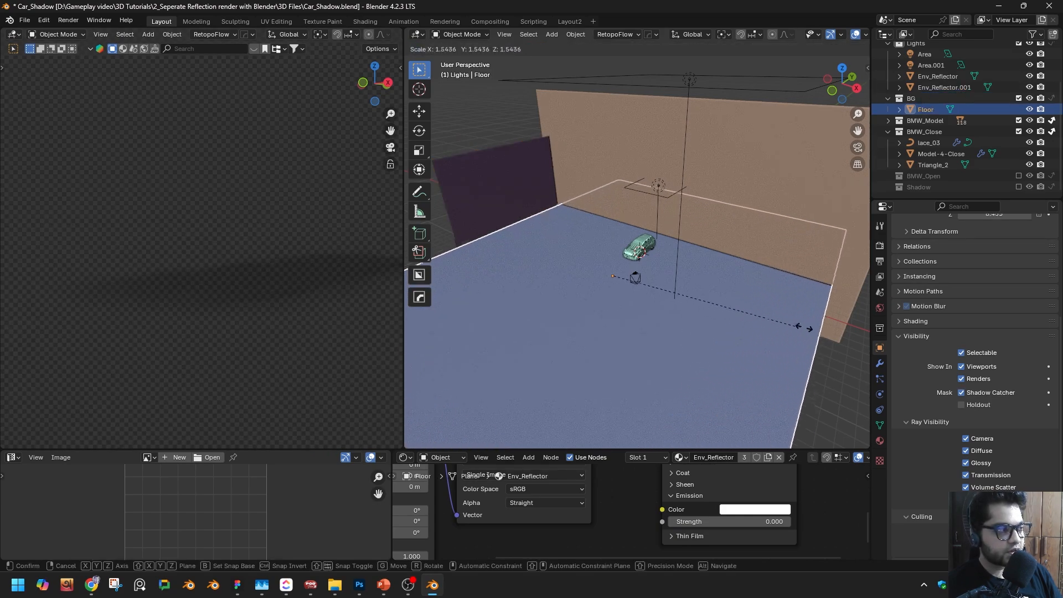
{"action": "left_click", "coordinate": [843, 332]}
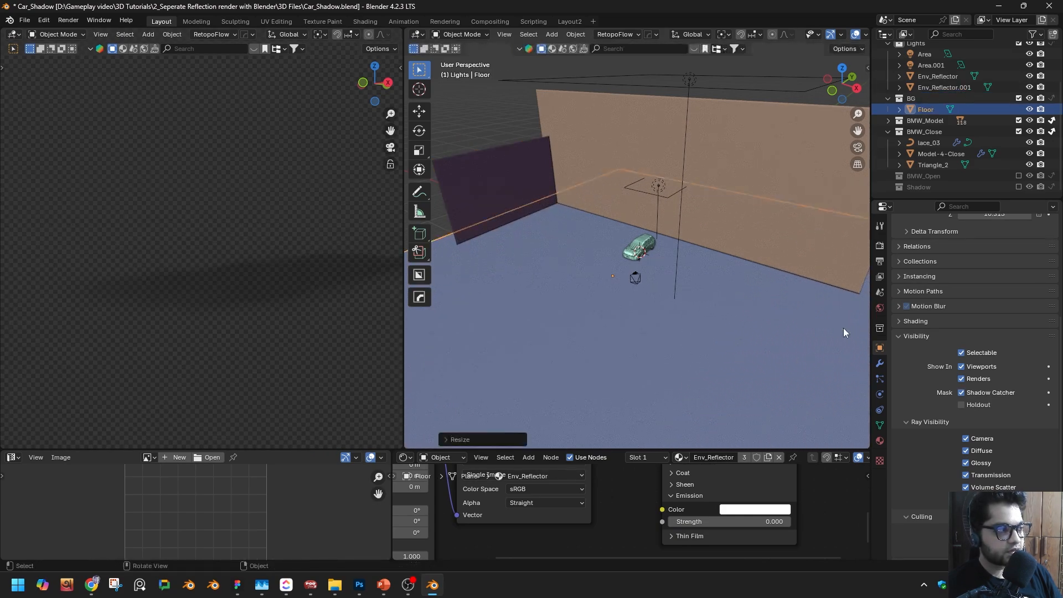
Step: Move the large Env_Reflector plane behind the car farther back along the global Y axis
{"action": "left_click", "coordinate": [773, 170]}
{"action": "middle_click_drag", "start_coordinate": [755, 212], "coordinate": [733, 228]}
{"action": "key", "text": "g"}
{"action": "key", "text": "y"}
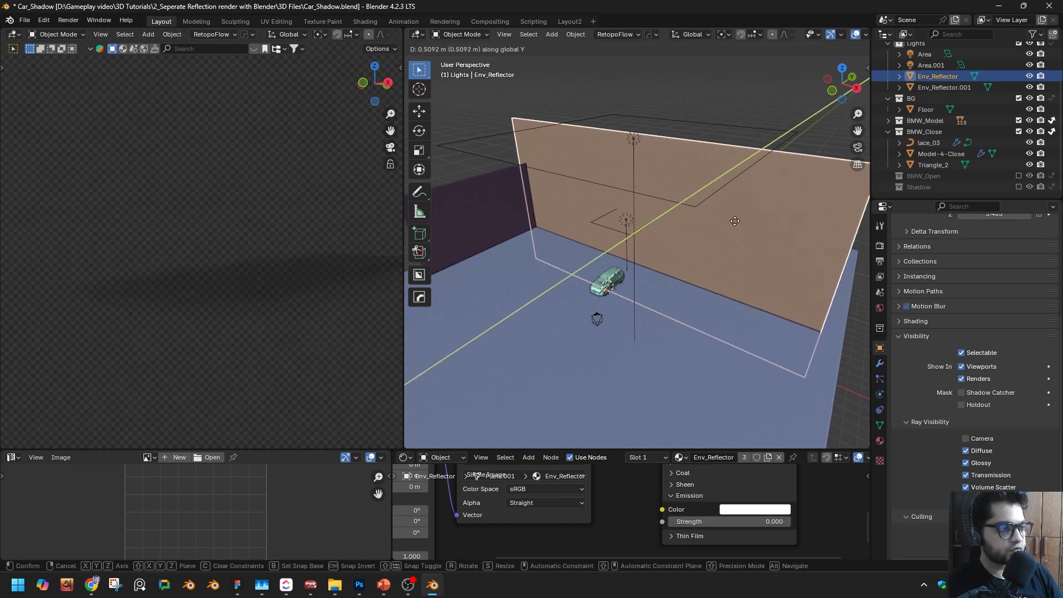
{"action": "left_click", "coordinate": [630, 258]}
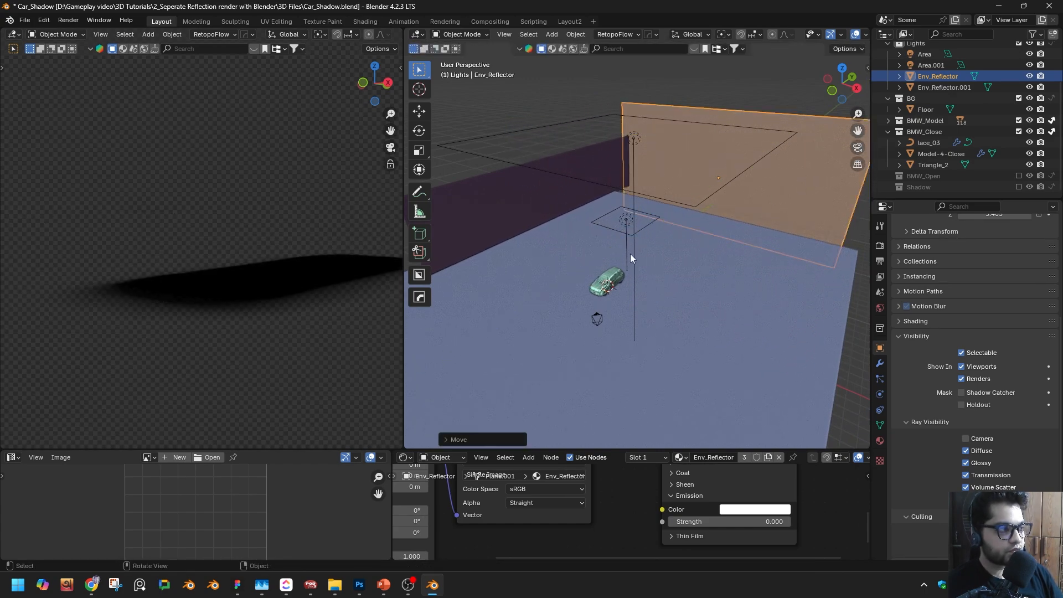
Step: Move the Env_Reflector.001 plane farther from the car along the global X axis, clear of the enlarged floor
{"action": "middle_click_drag", "start_coordinate": [635, 285], "coordinate": [655, 264], "text": "shift"}
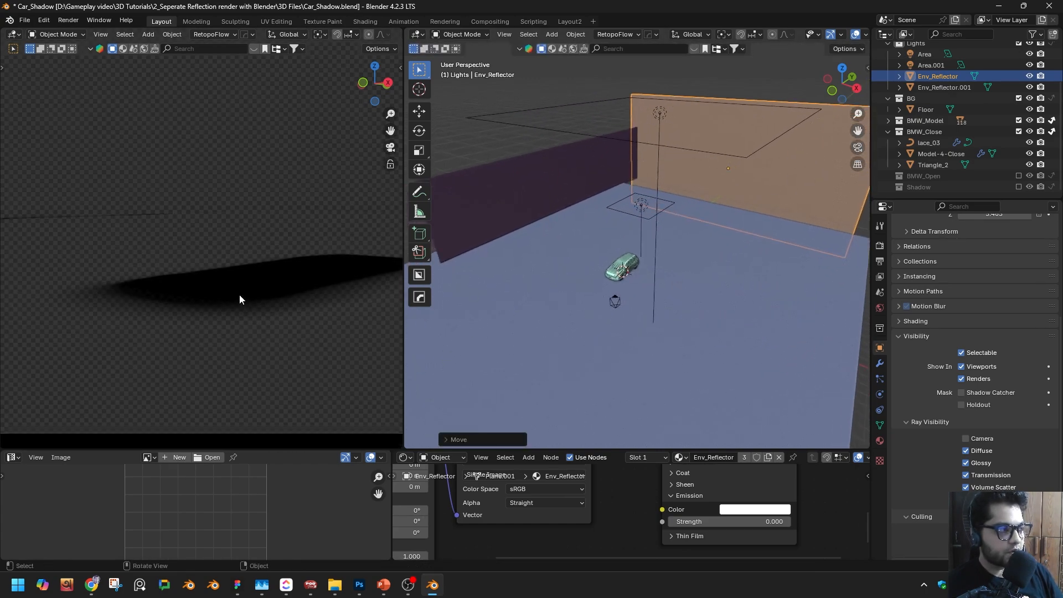
{"action": "scroll", "coordinate": [239, 294], "scroll_direction": "down", "scroll_amount": 5}
{"action": "scroll", "coordinate": [239, 285], "scroll_direction": "up", "scroll_amount": 5}
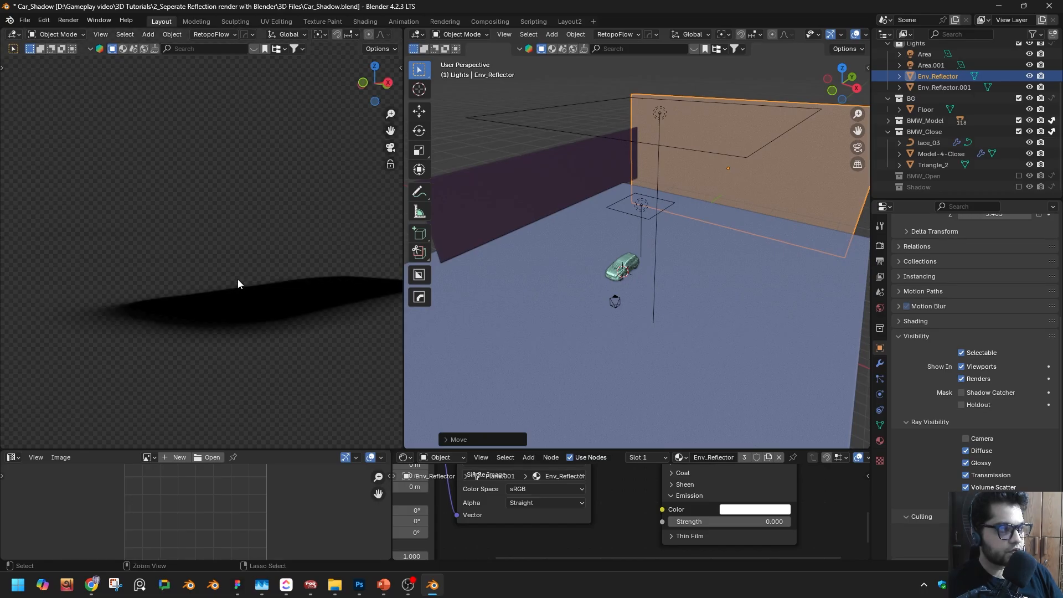
{"action": "key", "text": "ctrl+space"}
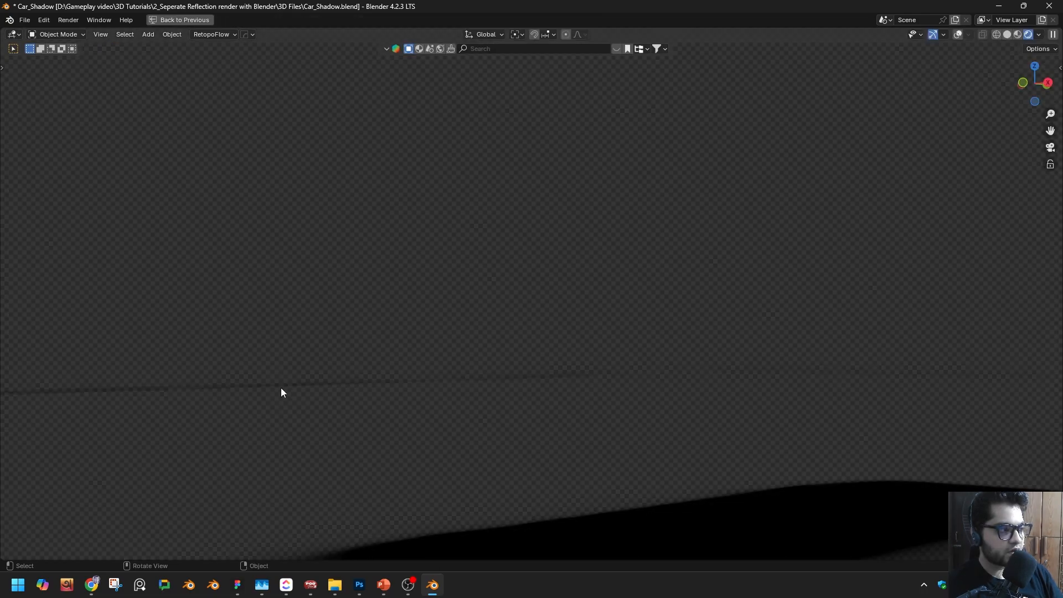
{"action": "key", "text": "ctrl+space"}
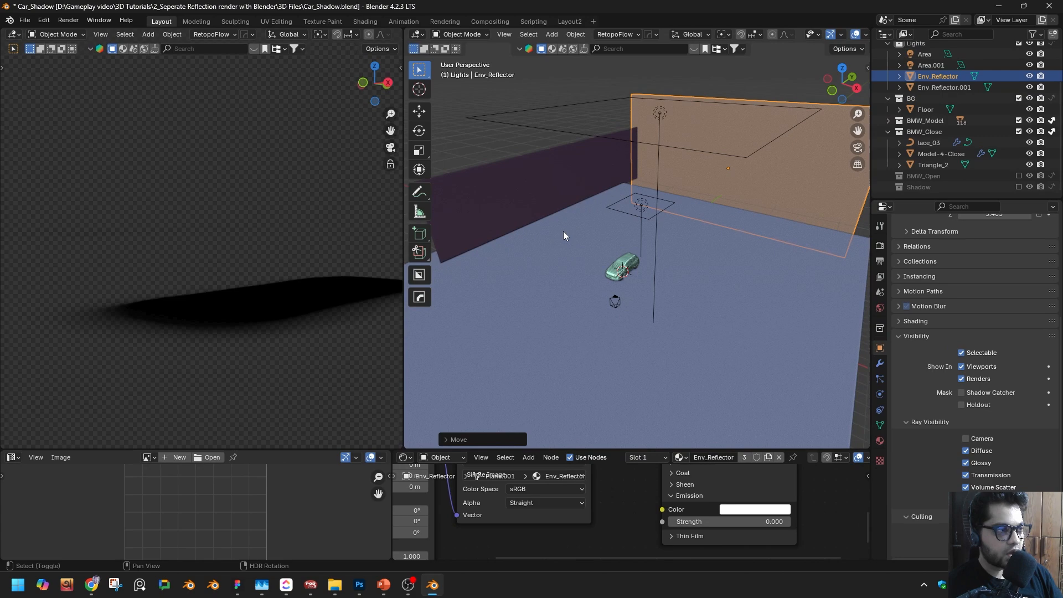
{"action": "middle_click_drag", "start_coordinate": [545, 197], "coordinate": [631, 212], "text": "shift"}
{"action": "left_click", "coordinate": [630, 211]}
{"action": "key", "text": "g"}
{"action": "key", "text": "y"}
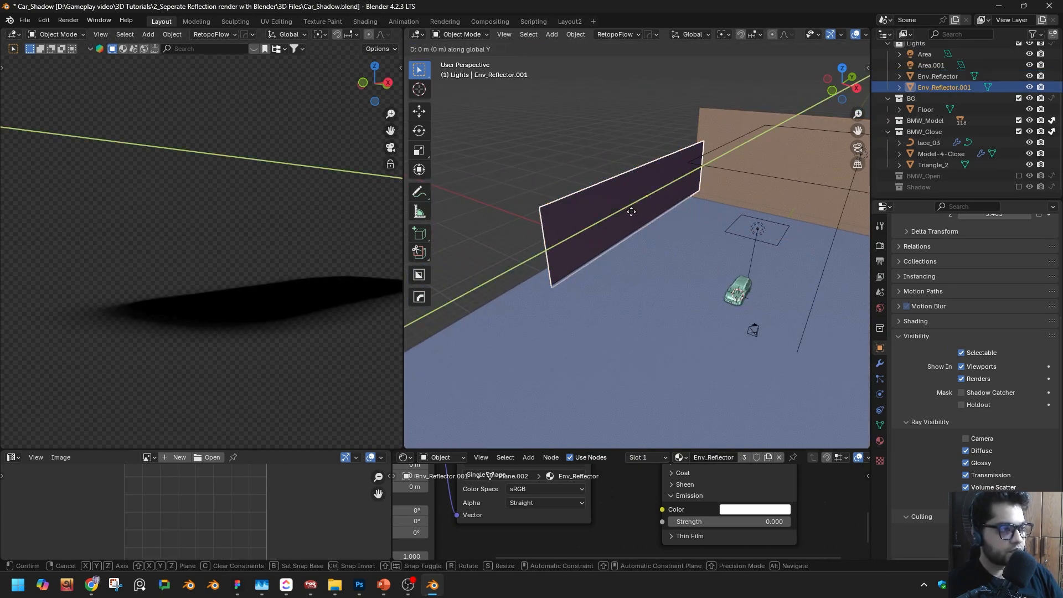
{"action": "left_click", "coordinate": [563, 199]}
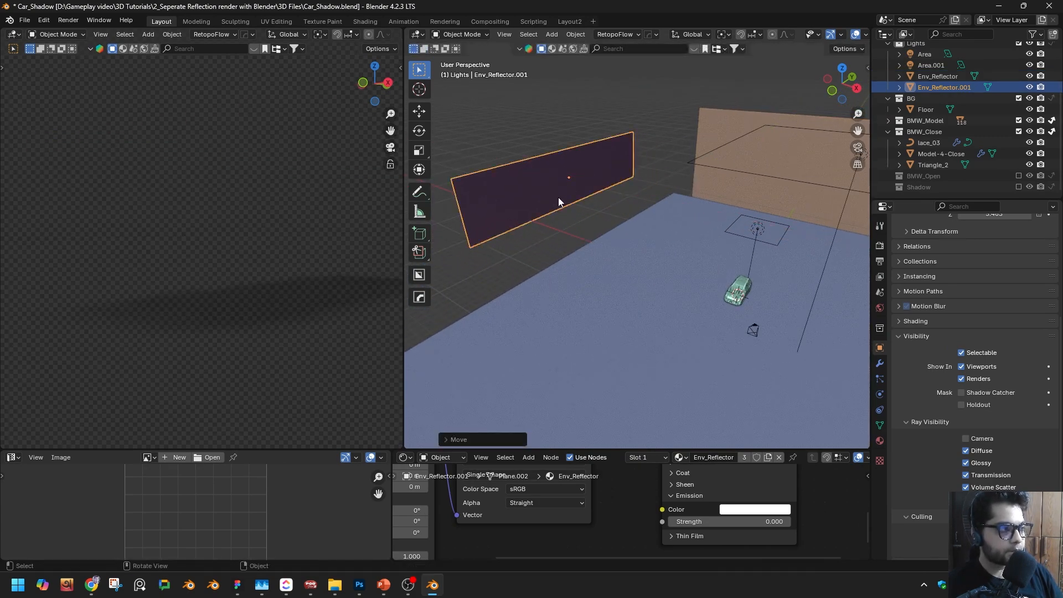
Step: Stretch the Floor plane along the global X axis until its edge reaches the Env_Reflector.001 plane
{"action": "left_click", "coordinate": [643, 275]}
{"action": "key", "text": "s"}
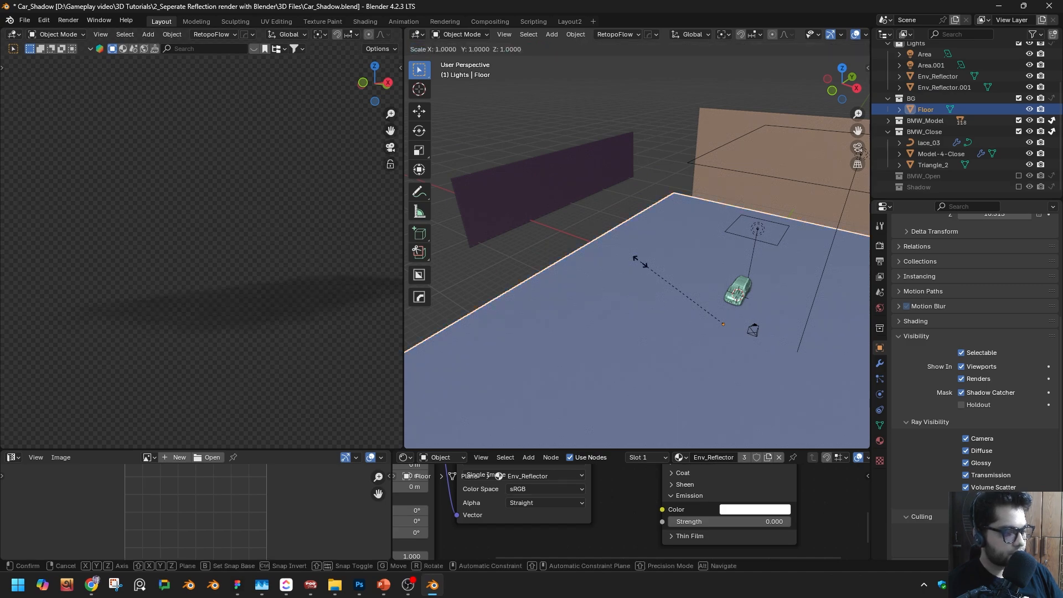
{"action": "key", "text": "y"}
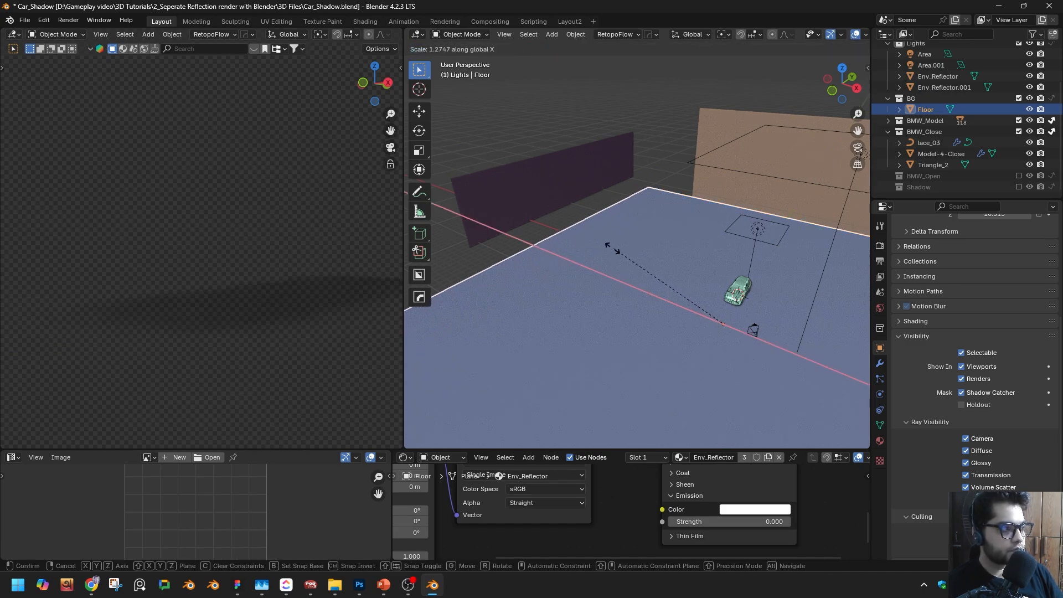
{"action": "left_click", "coordinate": [590, 243]}
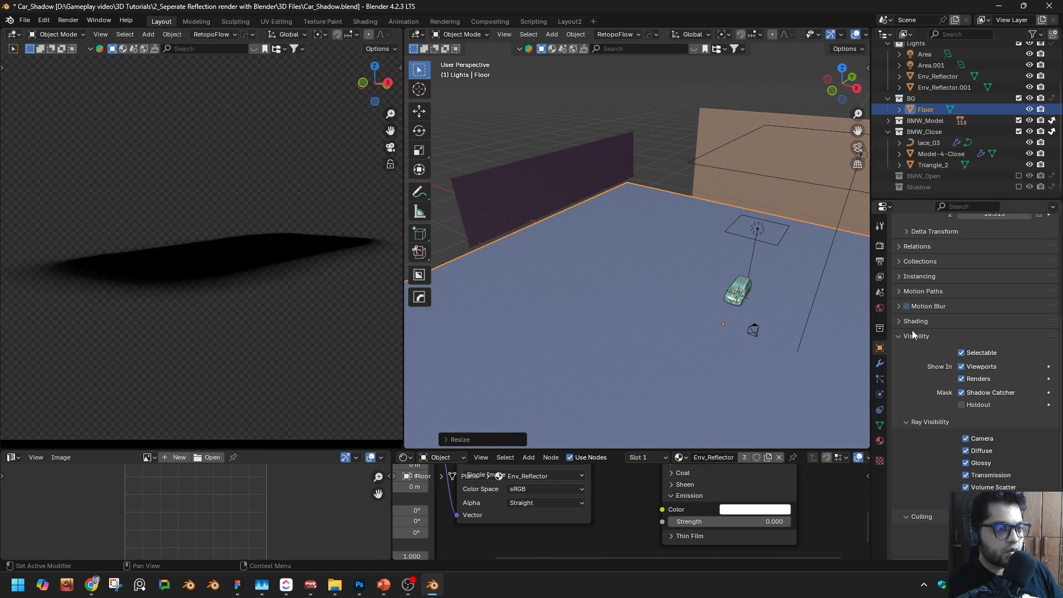
Step: Set the Cycles render time limit to 1 min
{"action": "left_click", "coordinate": [879, 245]}
{"action": "left_click", "coordinate": [881, 260]}
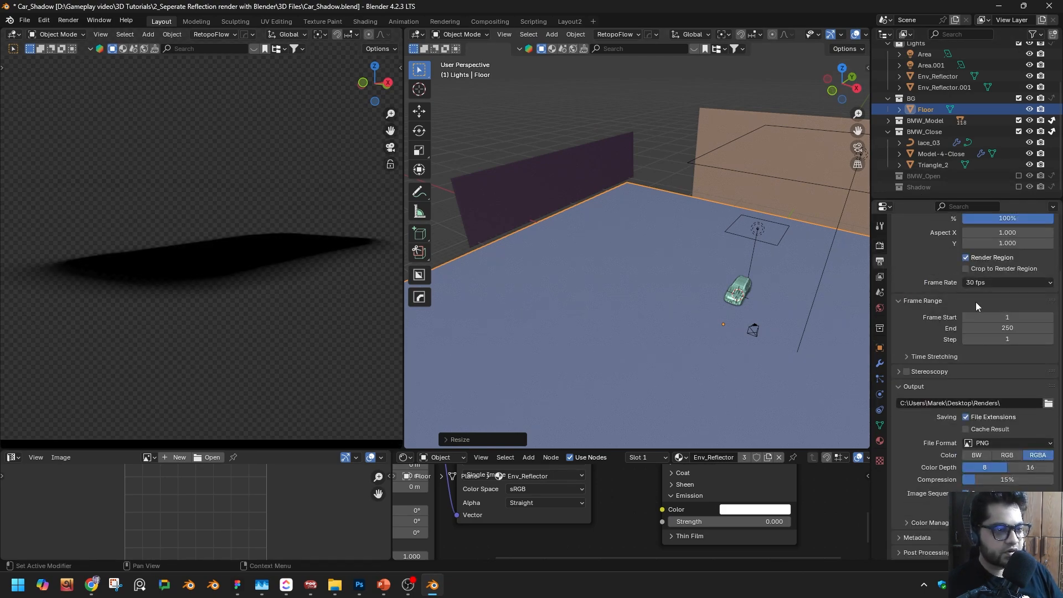
{"action": "scroll", "coordinate": [975, 301], "scroll_direction": "up", "scroll_amount": 3}
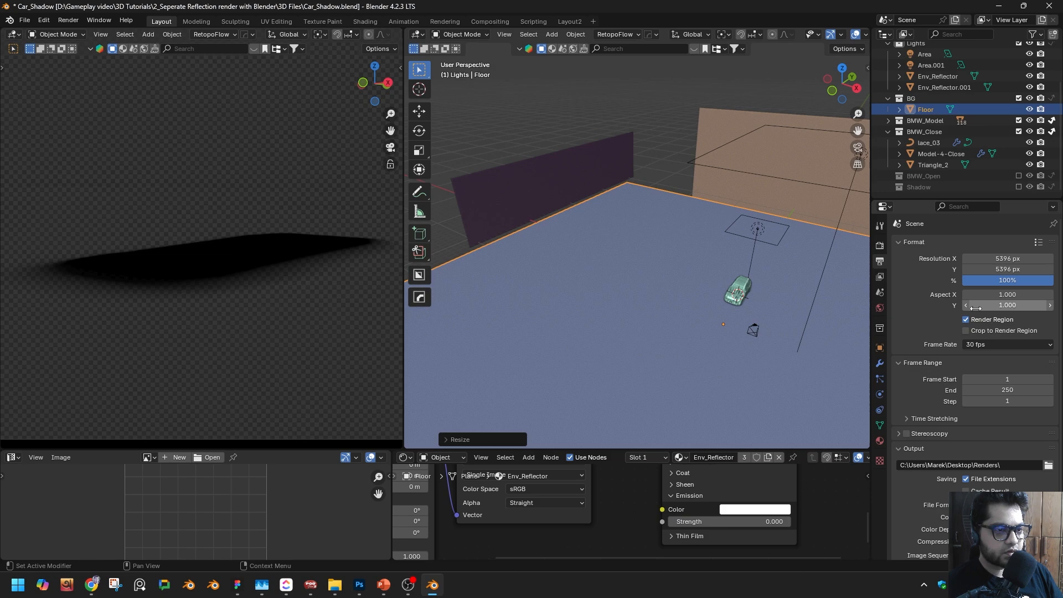
{"action": "left_click", "coordinate": [879, 246]}
{"action": "left_click", "coordinate": [1023, 434]}
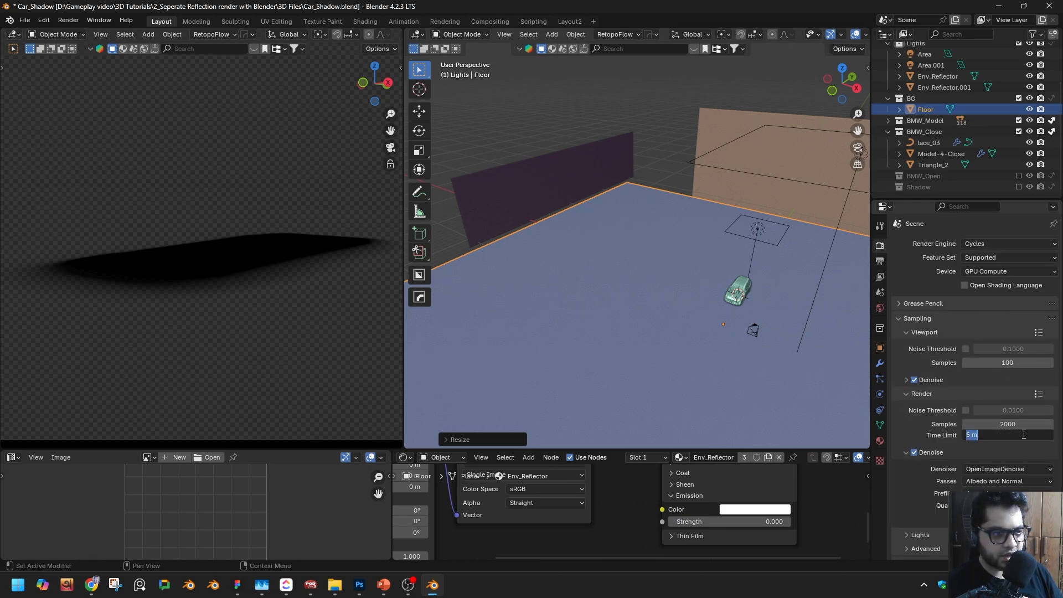
{"action": "type", "text": "30"}
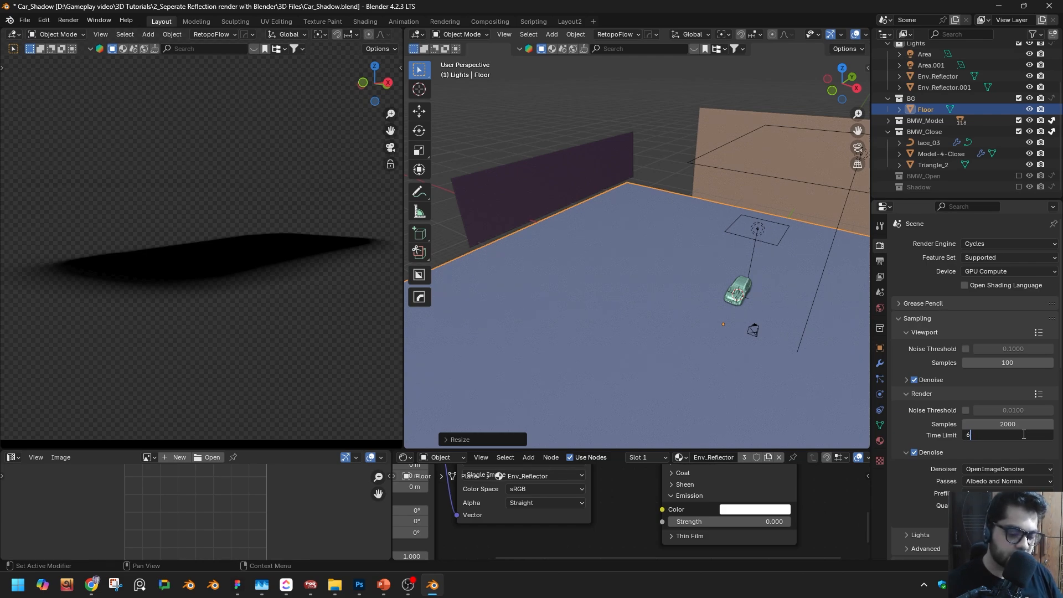
{"action": "key", "text": "Return"}
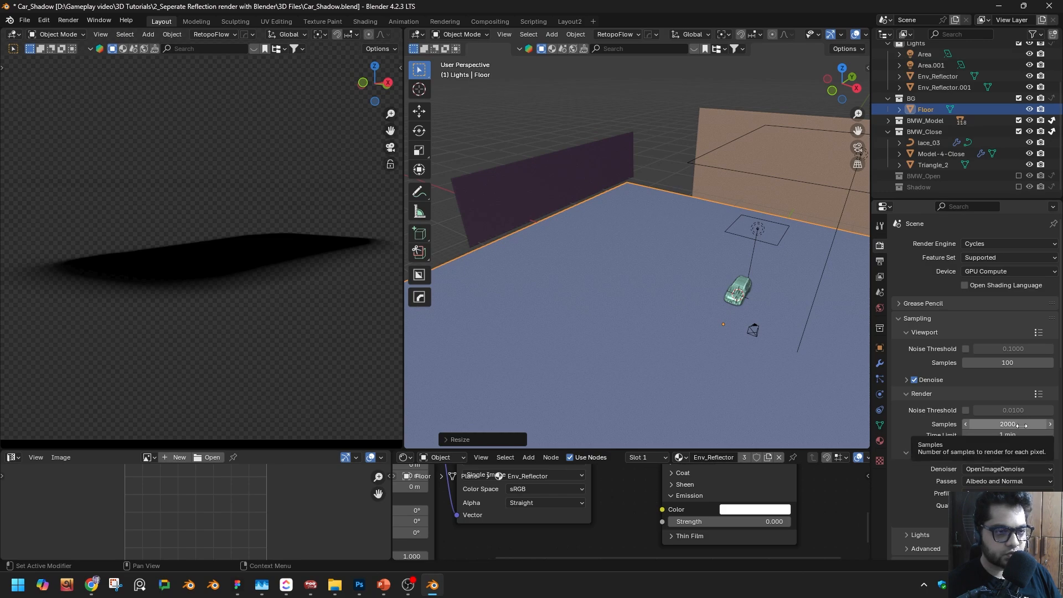
Step: Switch the camera viewport to Solid shading and render the shadow image
{"action": "key", "text": "z"}
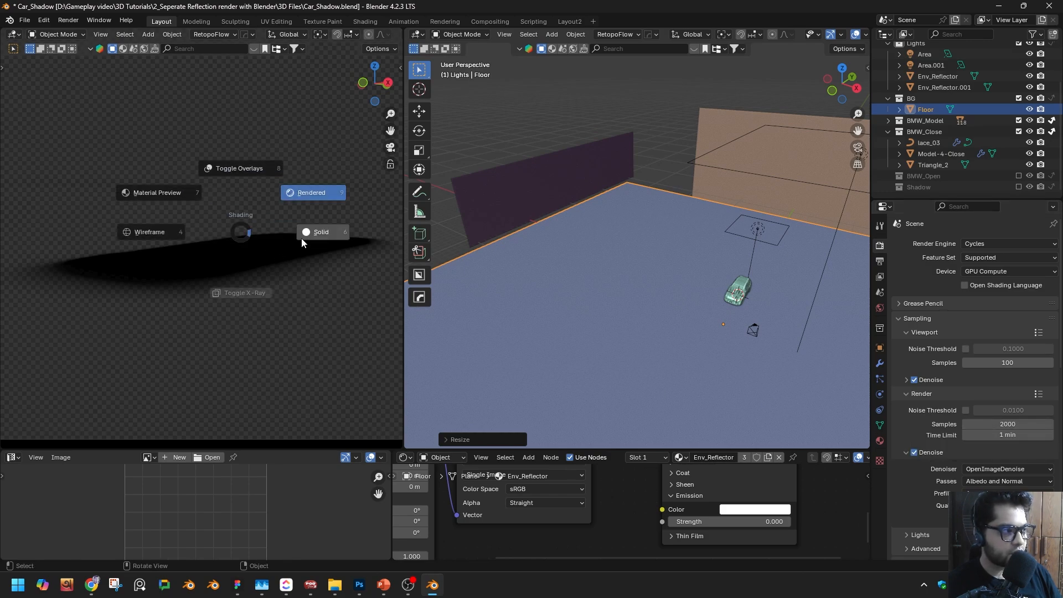
{"action": "left_click", "coordinate": [320, 238]}
{"action": "key", "text": "F12"}
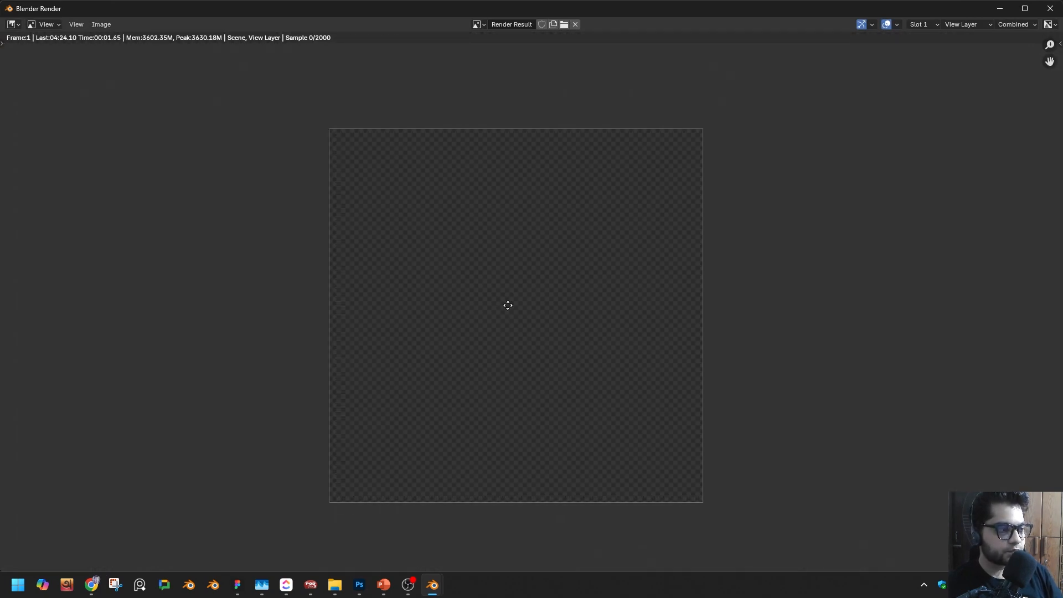
{"action": "scroll", "coordinate": [507, 305], "scroll_direction": "up", "scroll_amount": 1}
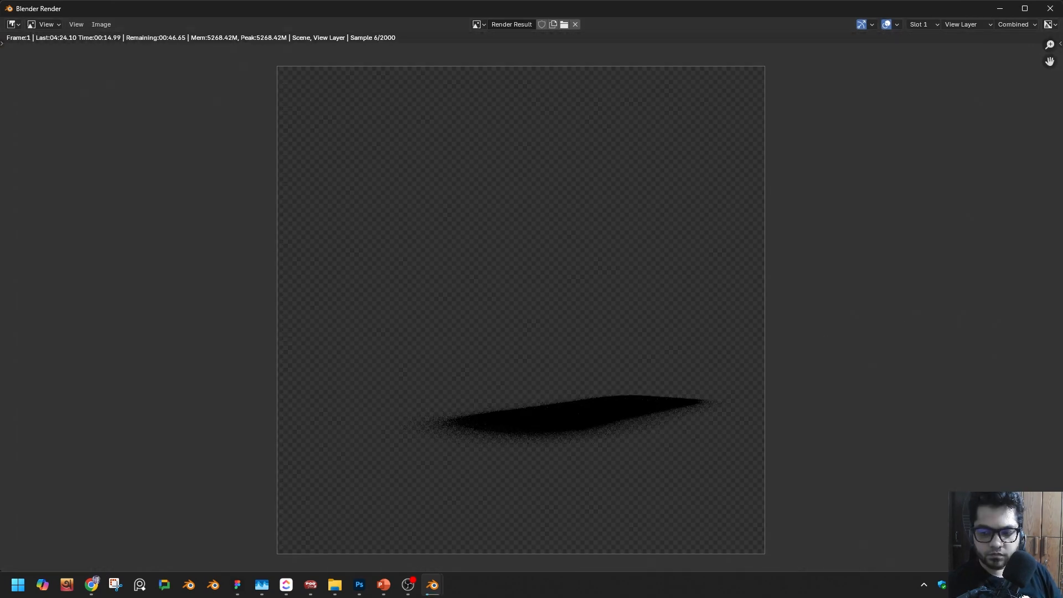
Step: Save the rendered shadow as a PNG named Car_Shadow in the project's Renders folder
{"action": "left_click", "coordinate": [102, 25]}
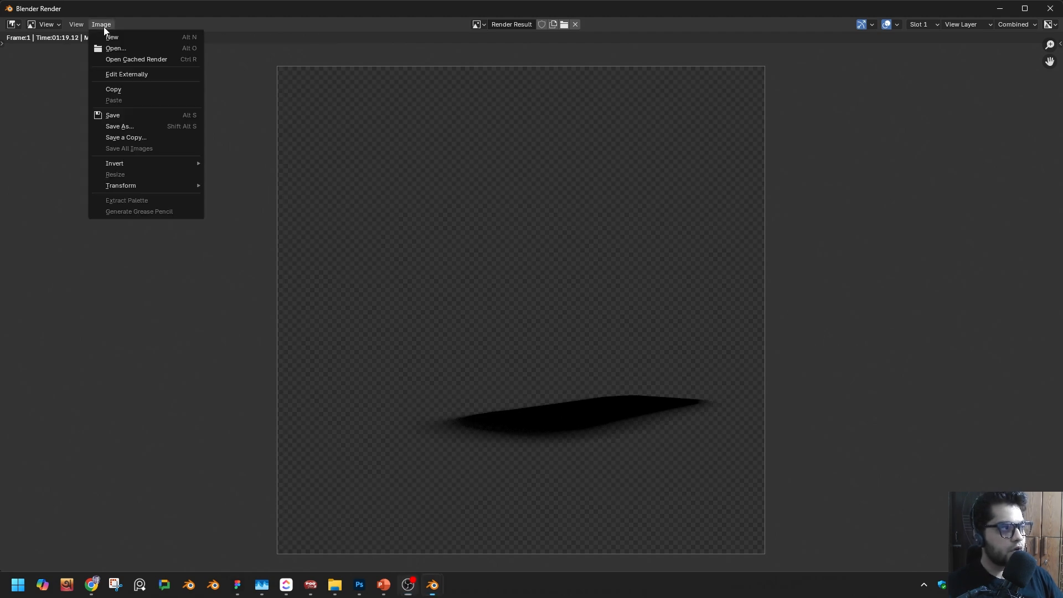
{"action": "left_click", "coordinate": [147, 126]}
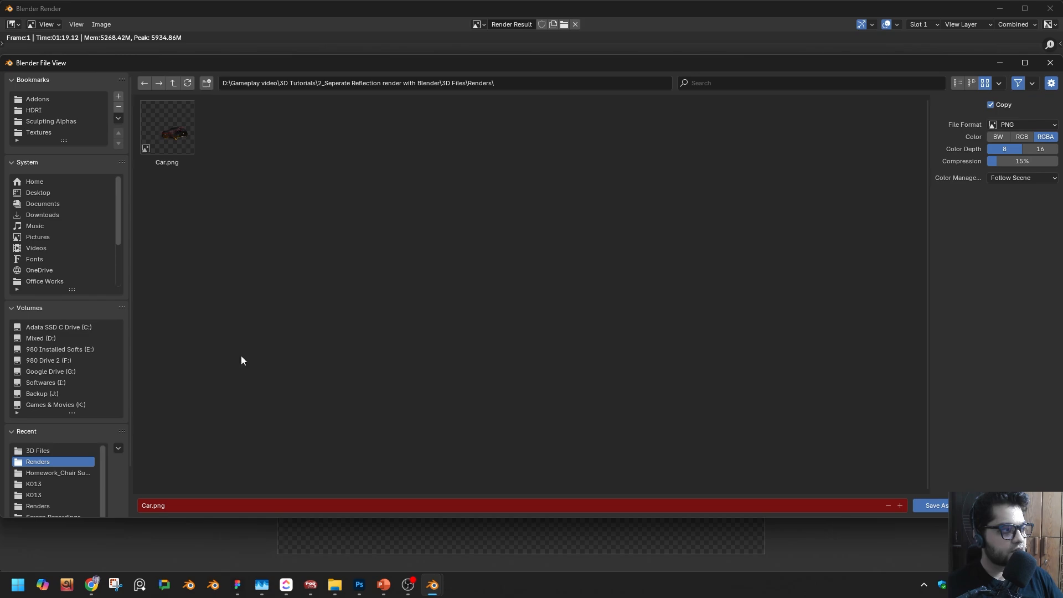
{"action": "key", "text": "BackSpace"}
{"action": "type", "text": "Car"}
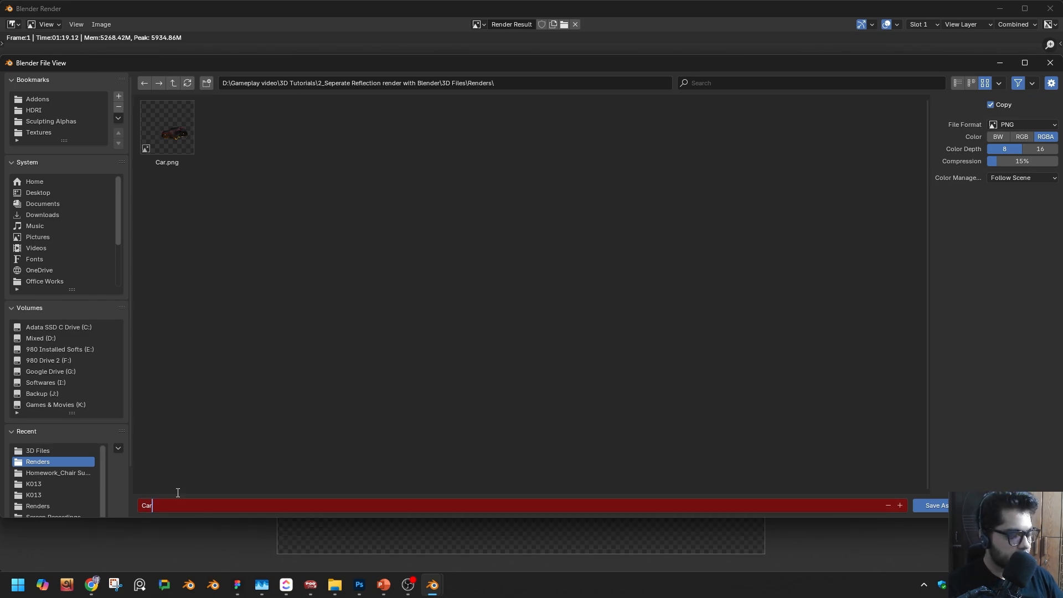
{"action": "type", "text": "_)Shad"}
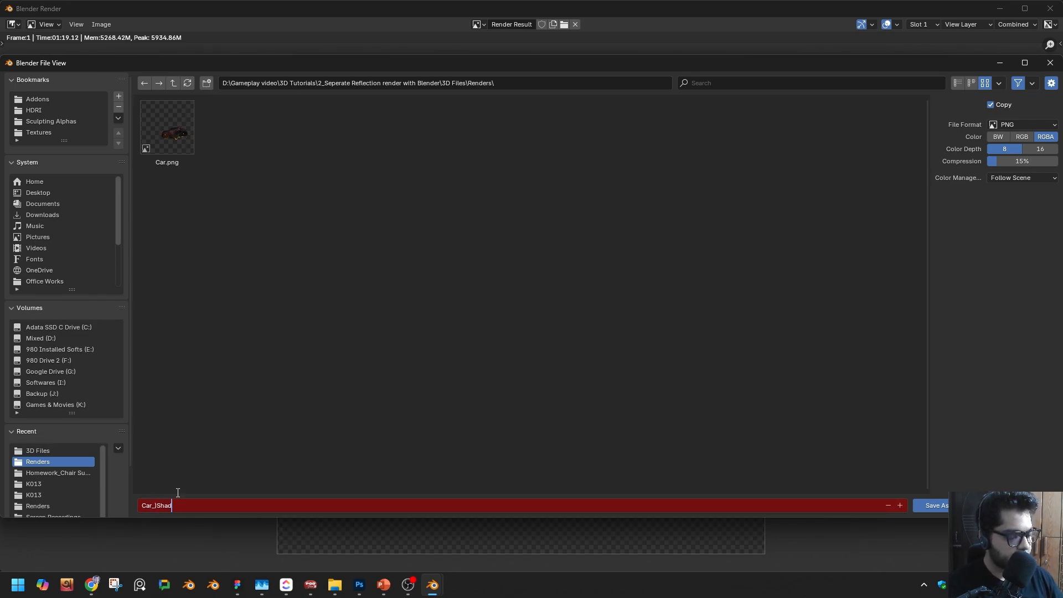
{"action": "type", "text": "ow"}
{"action": "key", "text": "Left"}
{"action": "key", "text": "Left"}
{"action": "key", "text": "Left"}
{"action": "key", "text": "Left"}
{"action": "key", "text": "Left"}
{"action": "key", "text": "Left"}
{"action": "key", "text": "Left"}
{"action": "key", "text": "Delete"}
{"action": "key", "text": "Return"}
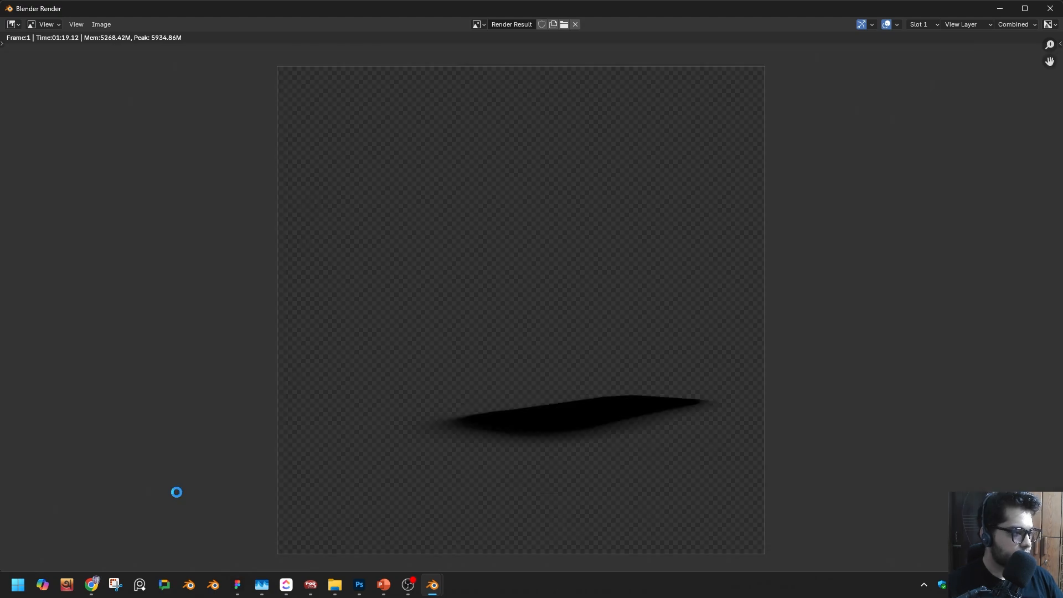
Step: Switch to File Explorer and open Car_Shadow.png from the Renders folder to check the transparent shadow render
{"action": "mouse_move", "coordinate": [334, 585]}
{"action": "left_click", "coordinate": [325, 534]}
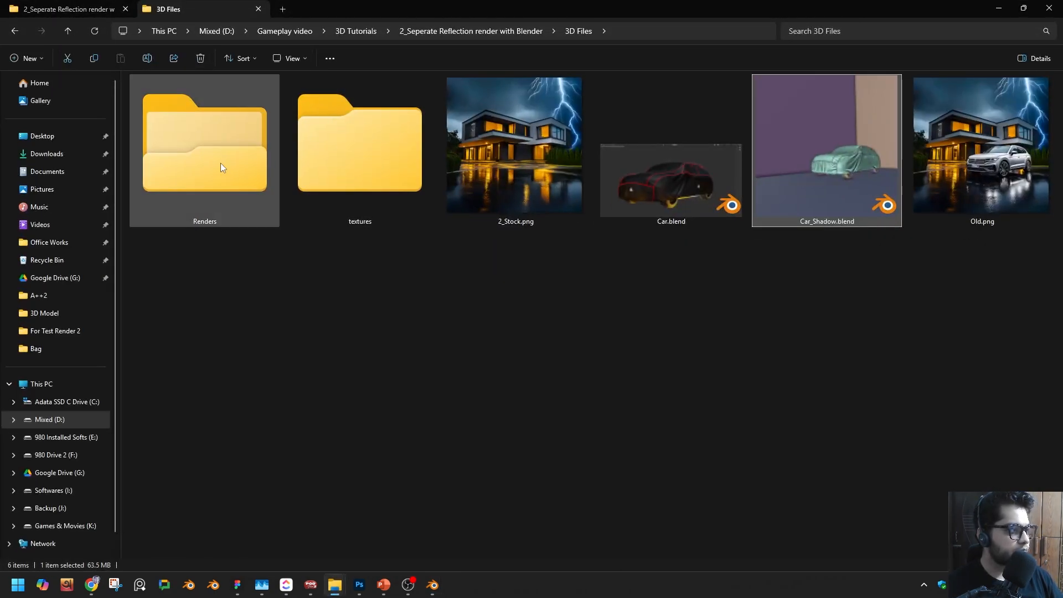
{"action": "double_click", "coordinate": [220, 165]}
{"action": "right_click", "coordinate": [392, 158]}
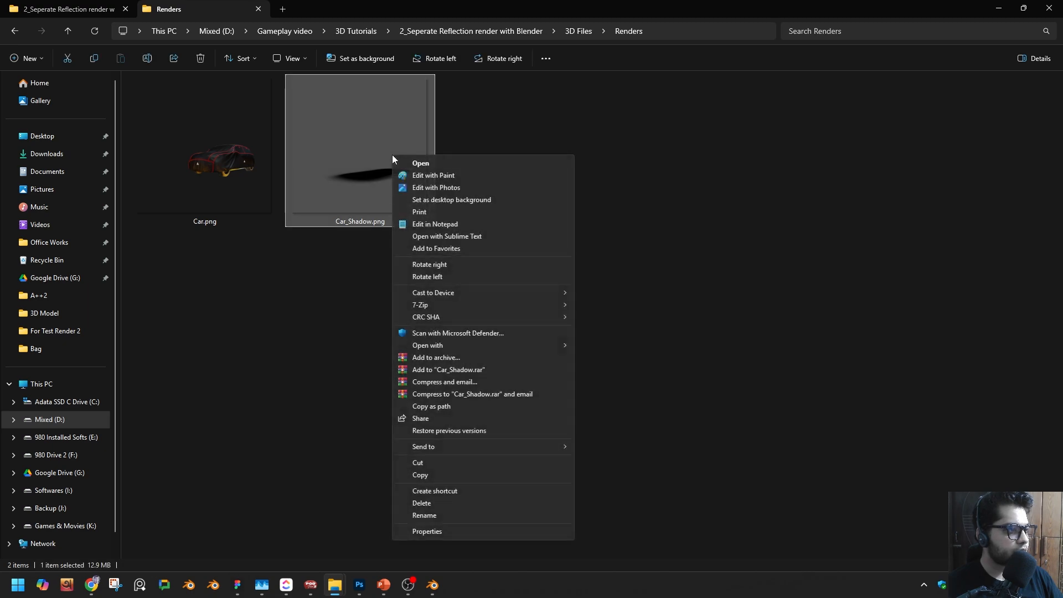
{"action": "mouse_move", "coordinate": [458, 344]}
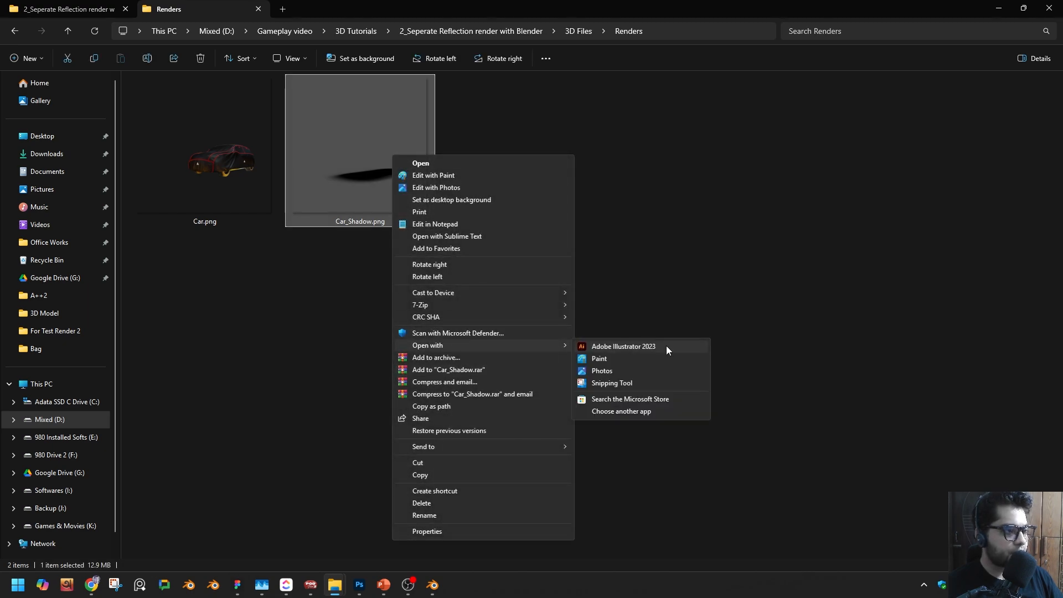
{"action": "left_click", "coordinate": [624, 359]}
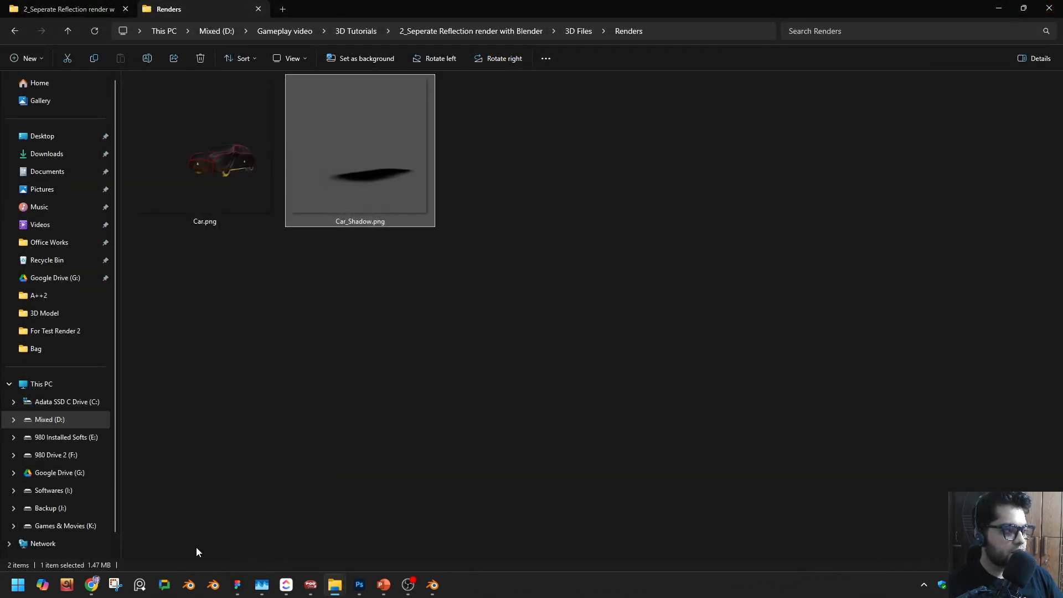
{"action": "double_click", "coordinate": [359, 192]}
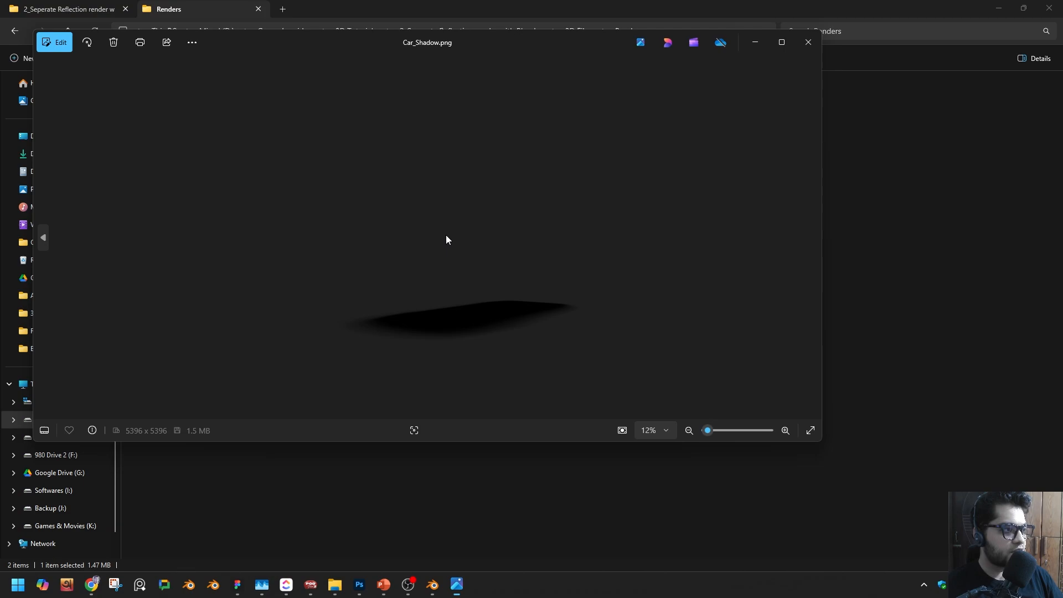
{"action": "left_click", "coordinate": [774, 44]}
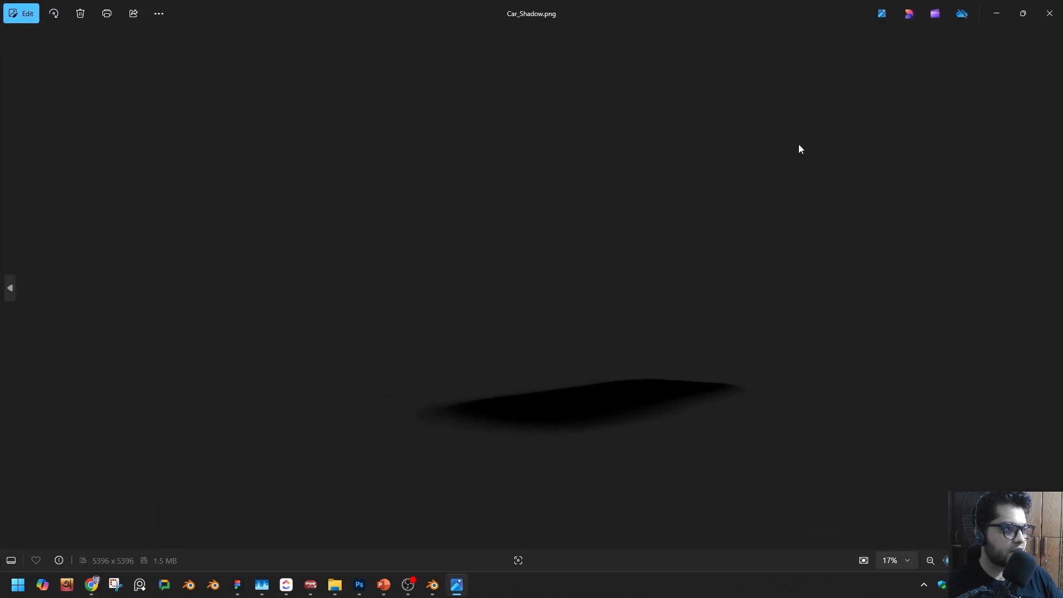
{"action": "left_click", "coordinate": [1047, 10]}
{"action": "left_click", "coordinate": [391, 175]}
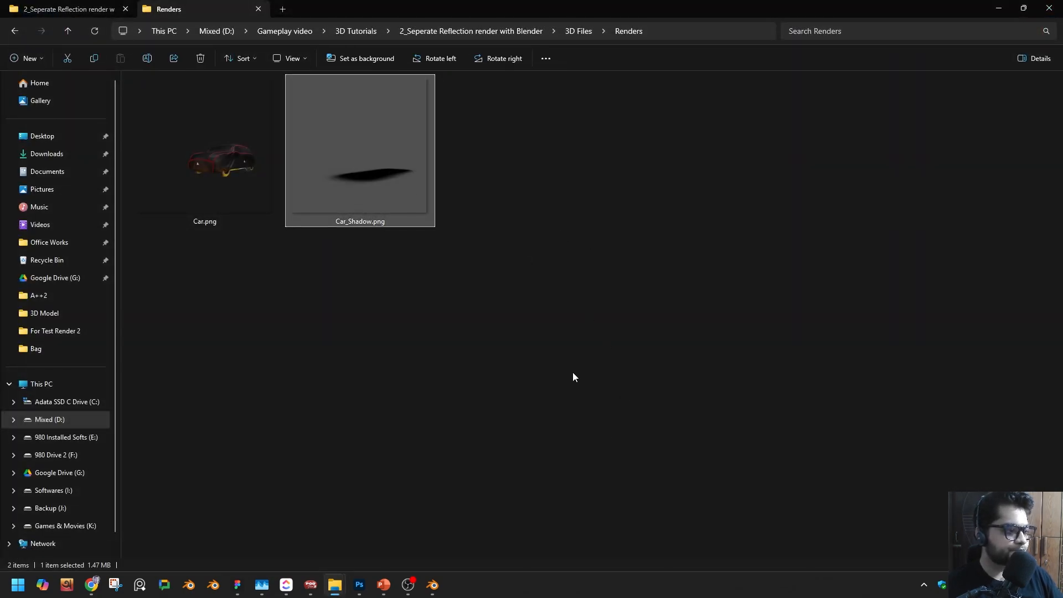
{"action": "left_click", "coordinate": [572, 372]}
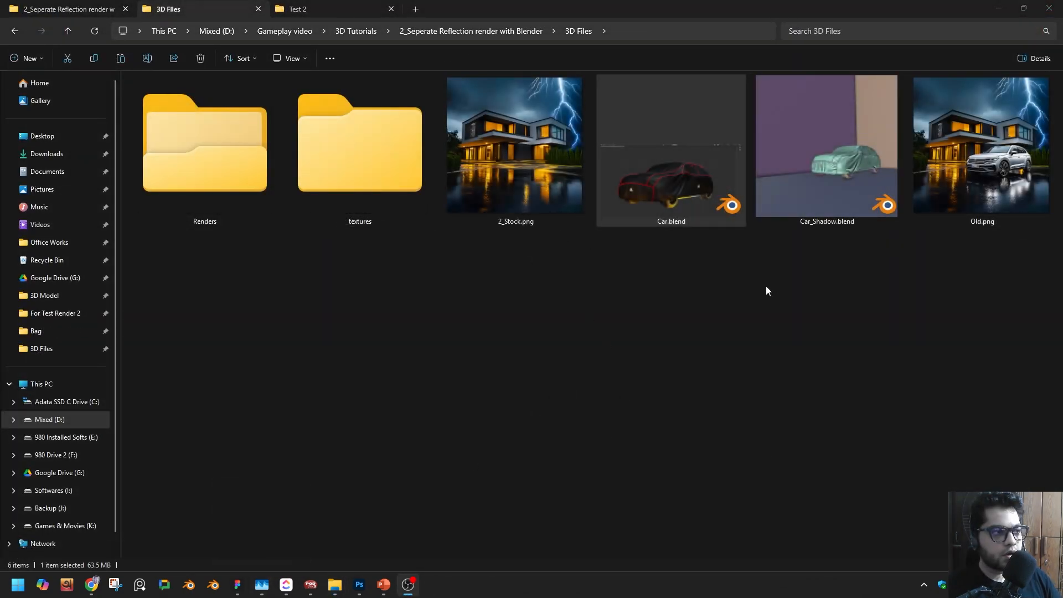
Step: Duplicate Car.blend in the 3D Files folder and rename the copy Car_Ref.blend
{"action": "left_click", "coordinate": [566, 318]}
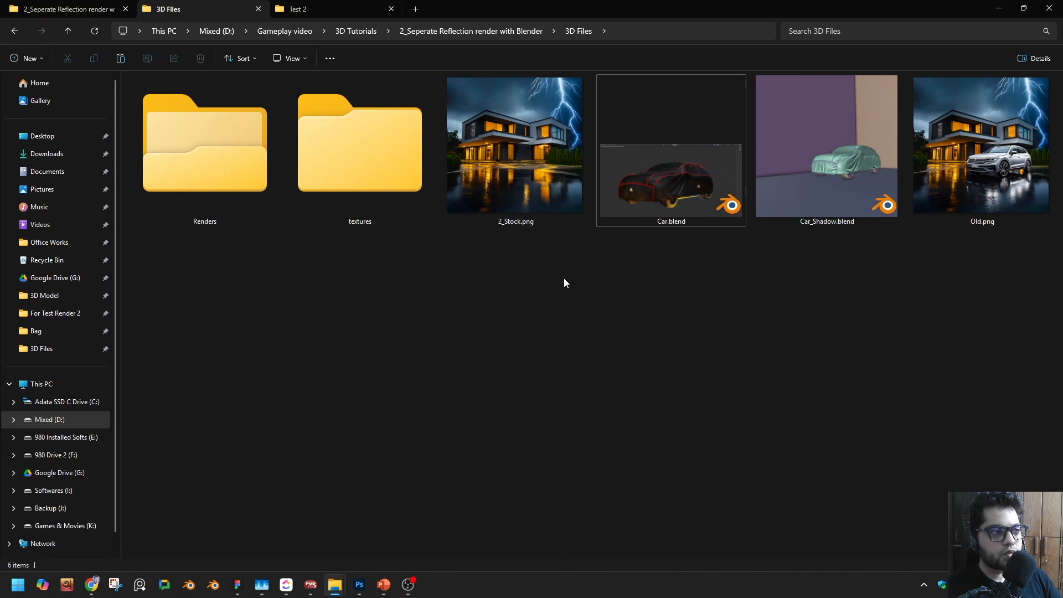
{"action": "left_click", "coordinate": [676, 178]}
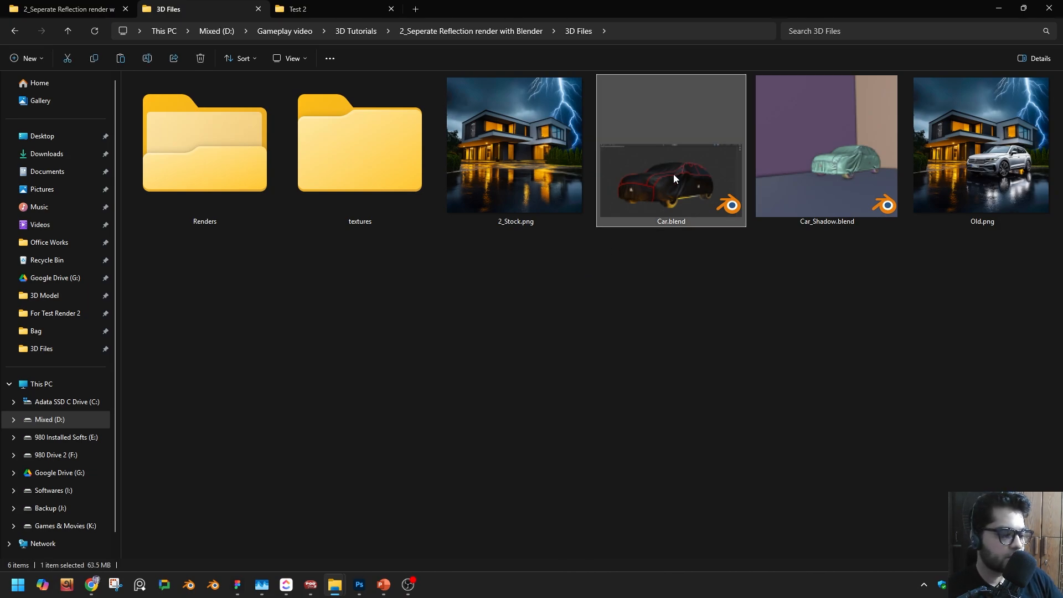
{"action": "key", "text": "ctrl+c"}
{"action": "key", "text": "ctrl+v"}
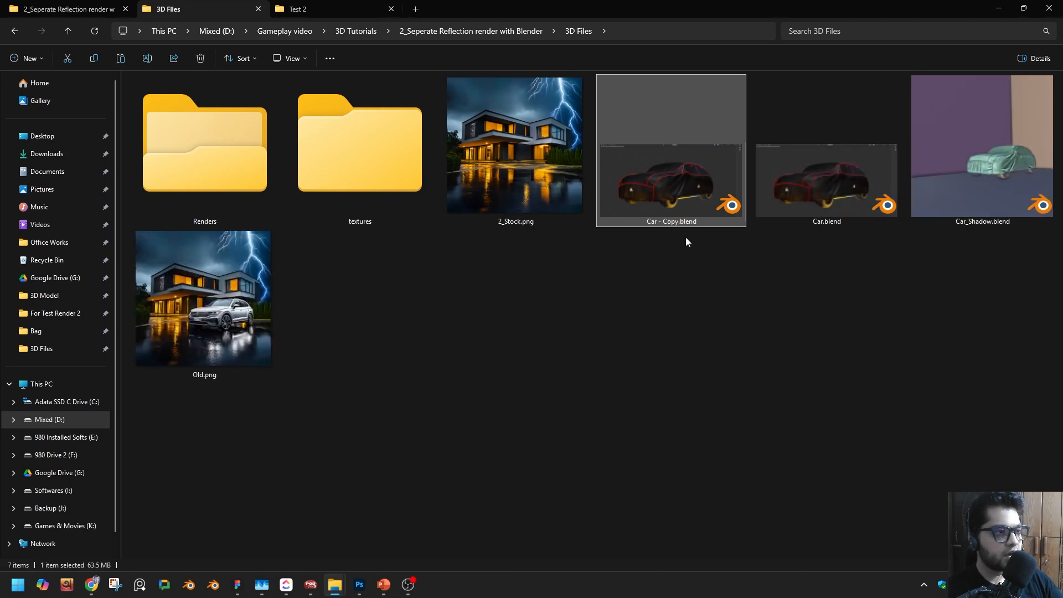
{"action": "key", "text": "F2"}
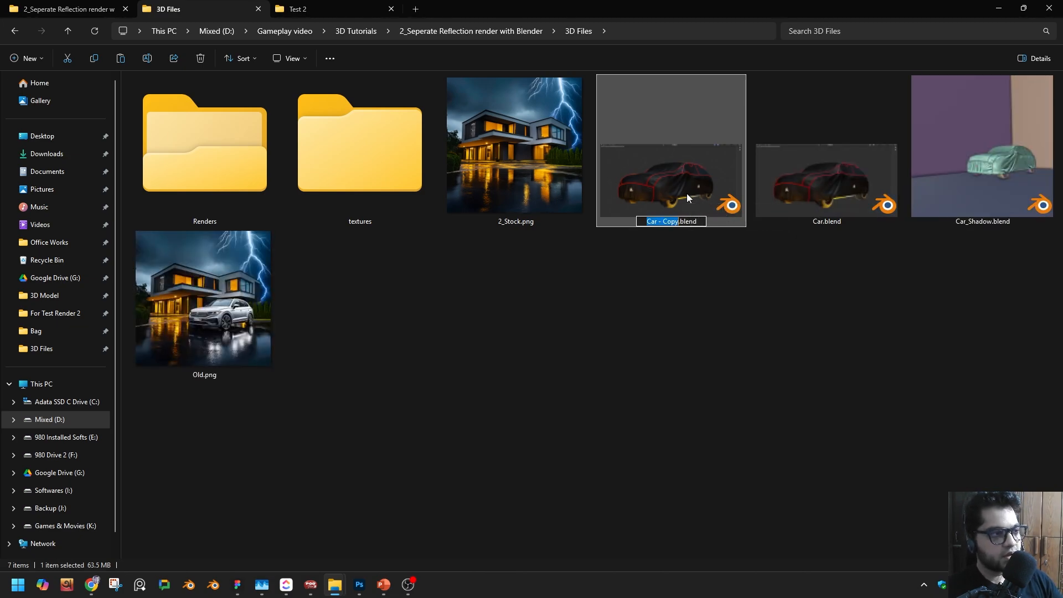
{"action": "type", "text": "Car_"}
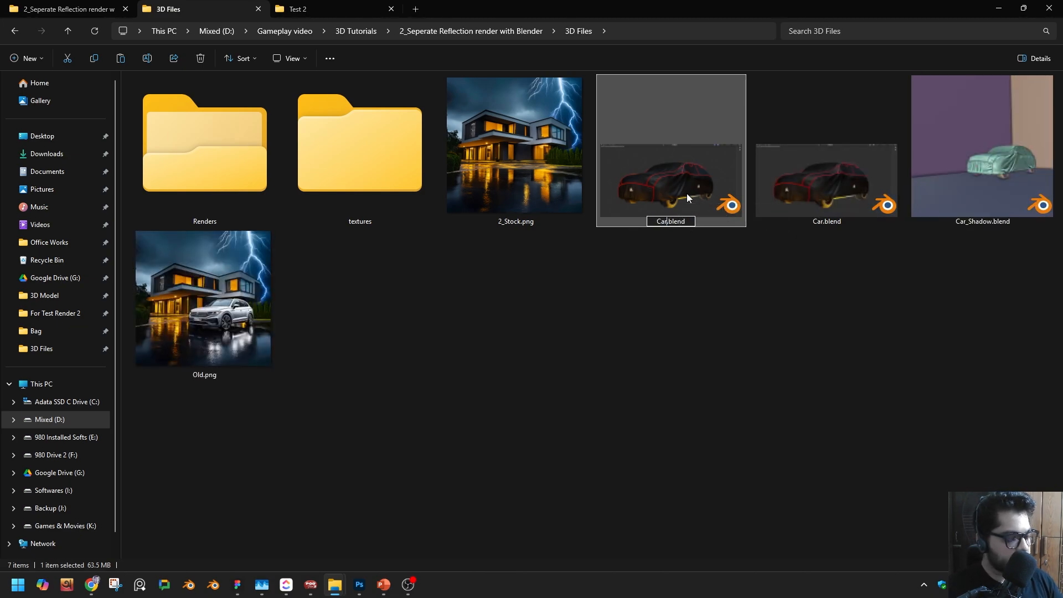
{"action": "type", "text": "Ref"}
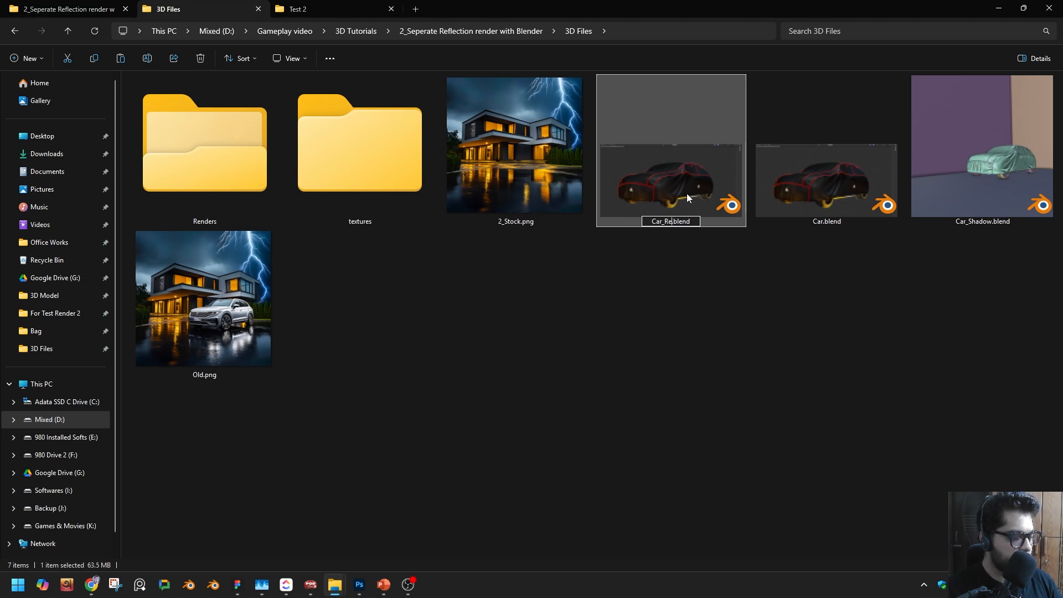
{"action": "key", "text": "Return"}
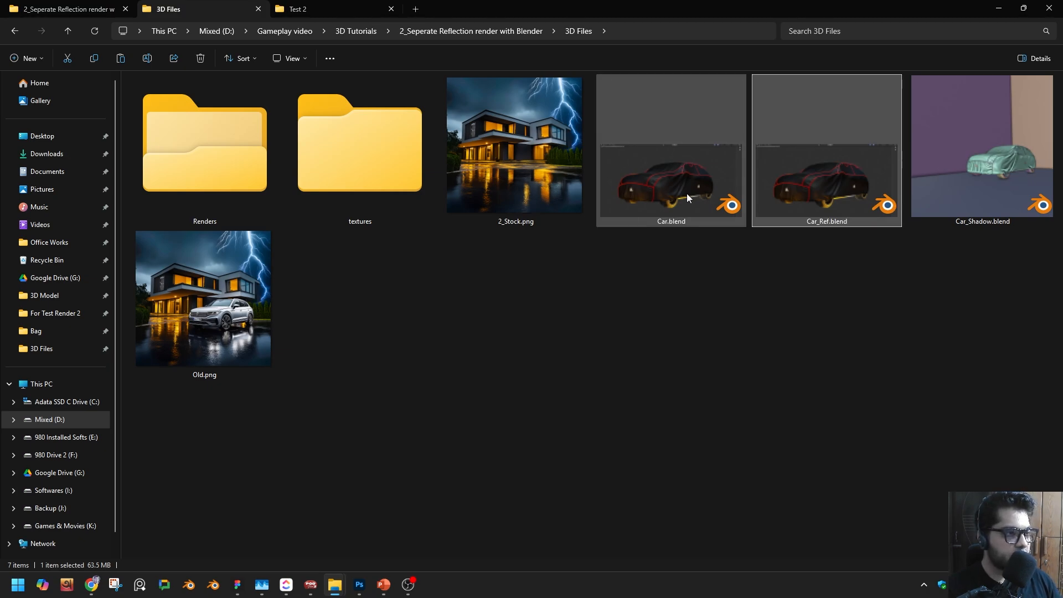
Step: Open Car_Ref.blend in Blender and show the camera view in Rendered shading, framed closer on the car
{"action": "double_click", "coordinate": [829, 191]}
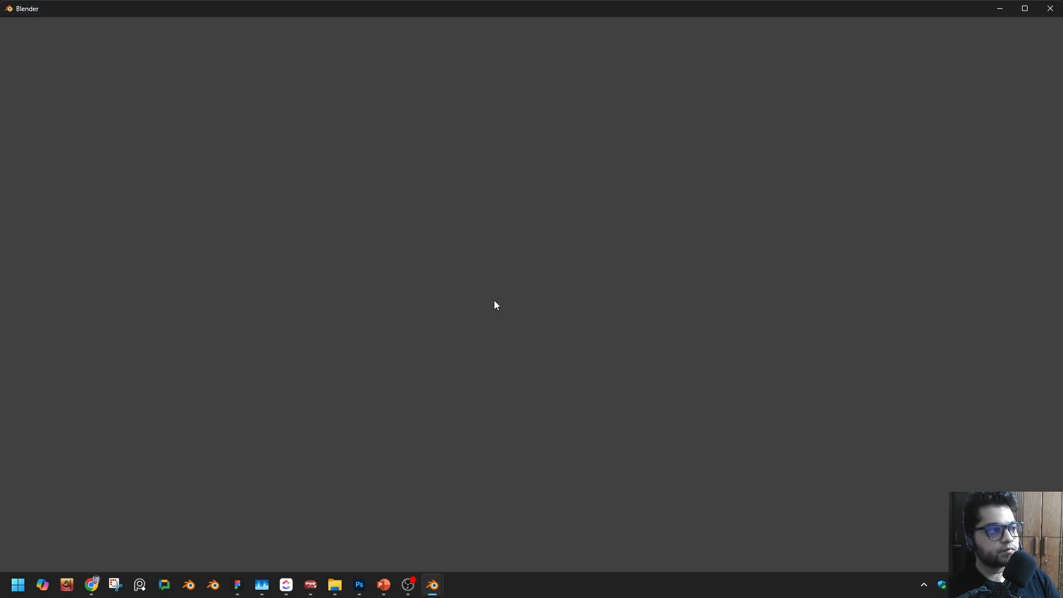
{"action": "key", "text": "Escape"}
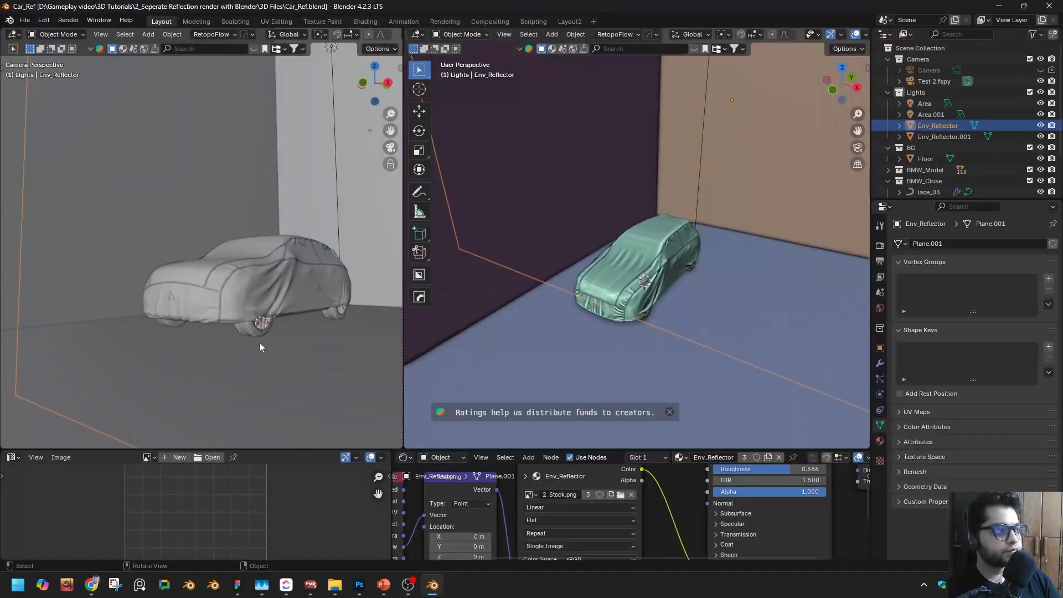
{"action": "key", "text": "z"}
{"action": "left_click", "coordinate": [303, 183]}
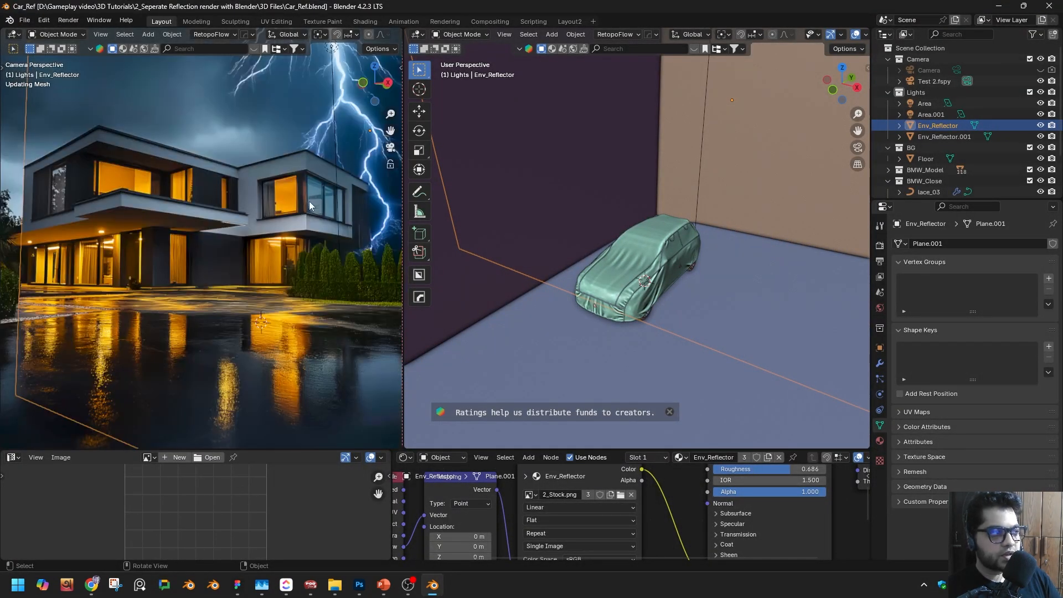
{"action": "mouse_move", "coordinate": [276, 280]}
{"action": "middle_mouse_down", "text": "ctrl"}
{"action": "mouse_move", "coordinate": [268, 170]}
{"action": "mouse_move", "coordinate": [261, 235]}
{"action": "mouse_move", "coordinate": [285, 265]}
{"action": "middle_mouse_up", "text": "ctrl"}
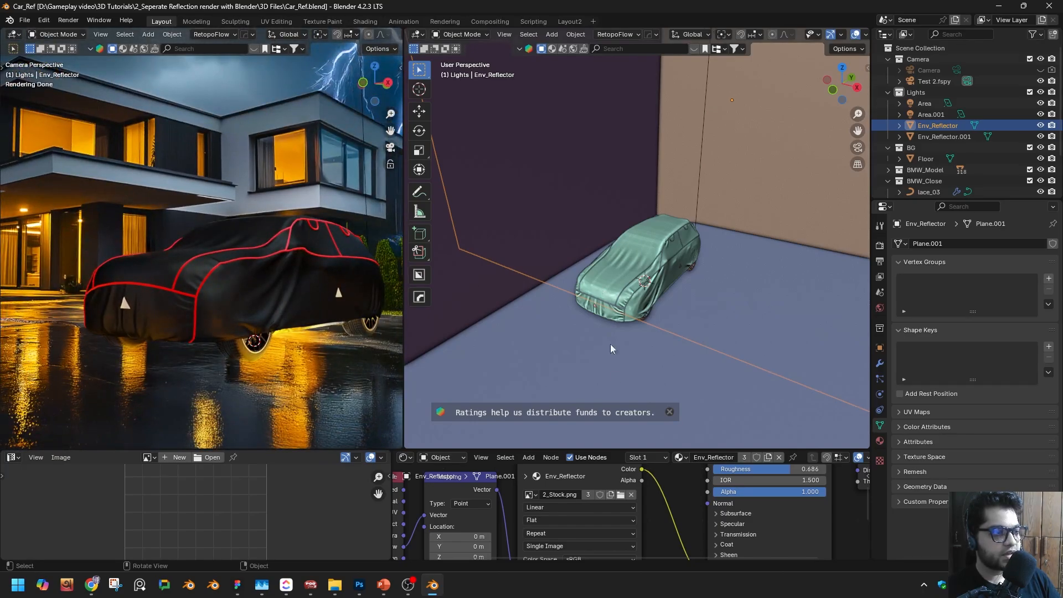
Step: Select the Floor plane, review its Env_Reflector material nodes, and enable its Camera ray visibility
{"action": "left_click", "coordinate": [615, 386]}
{"action": "middle_click_drag", "start_coordinate": [614, 387], "coordinate": [712, 341]}
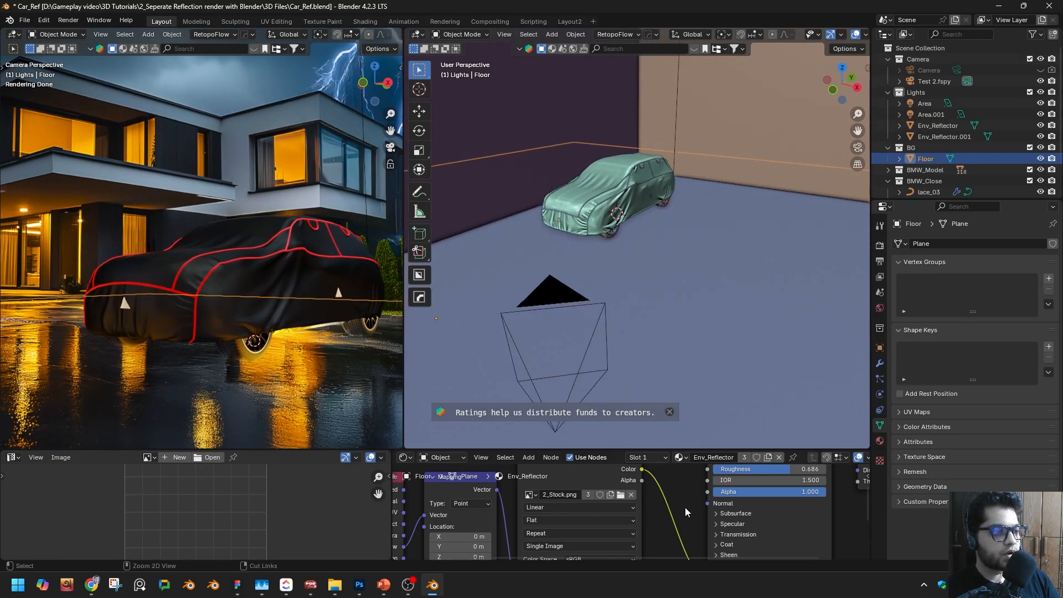
{"action": "key", "text": "ctrl+space"}
{"action": "key", "text": "Home"}
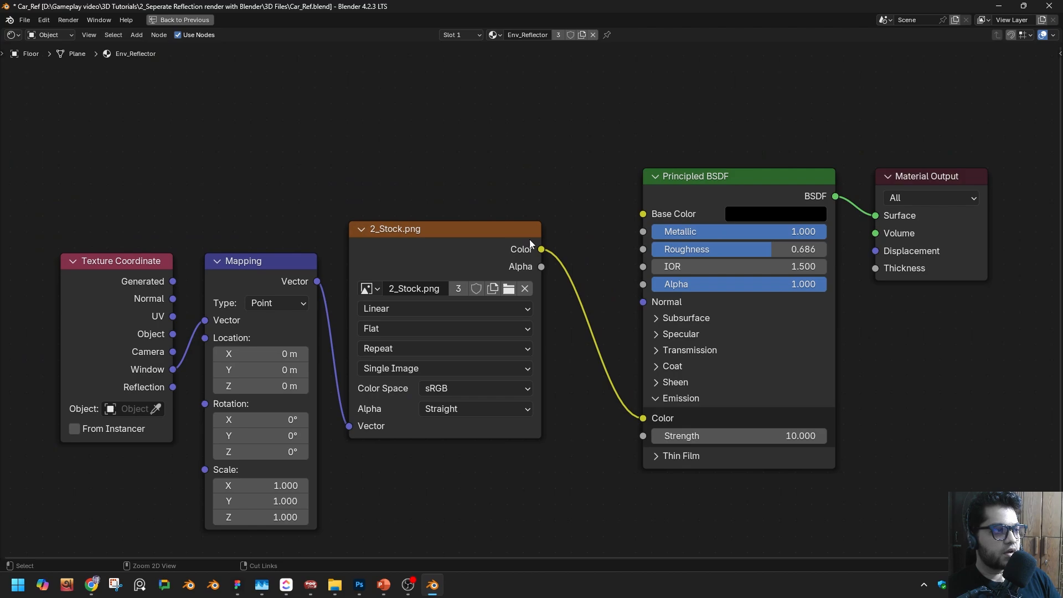
{"action": "key", "text": "ctrl+space"}
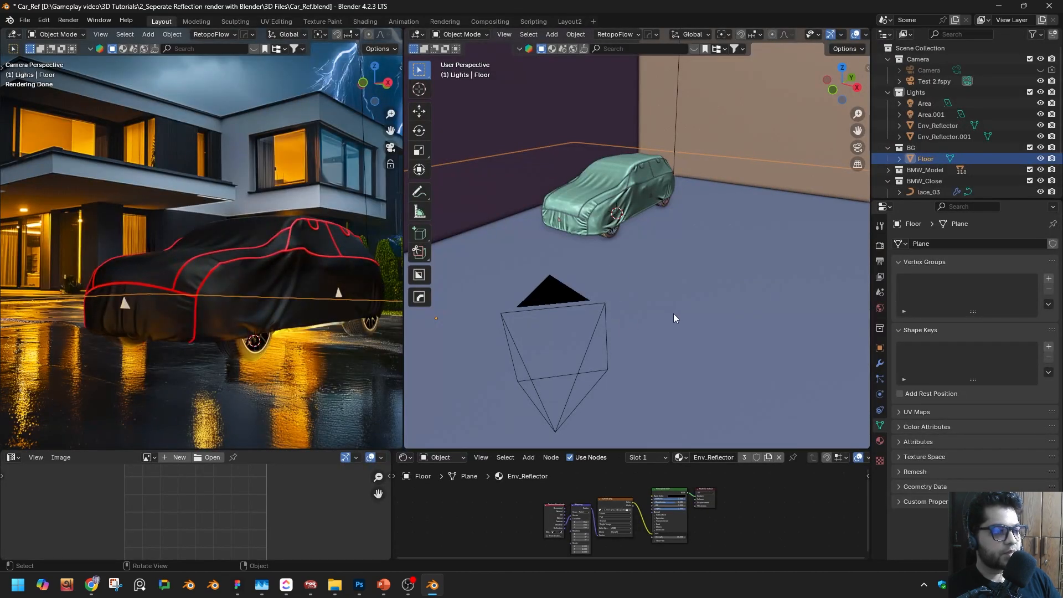
{"action": "left_click", "coordinate": [880, 348]}
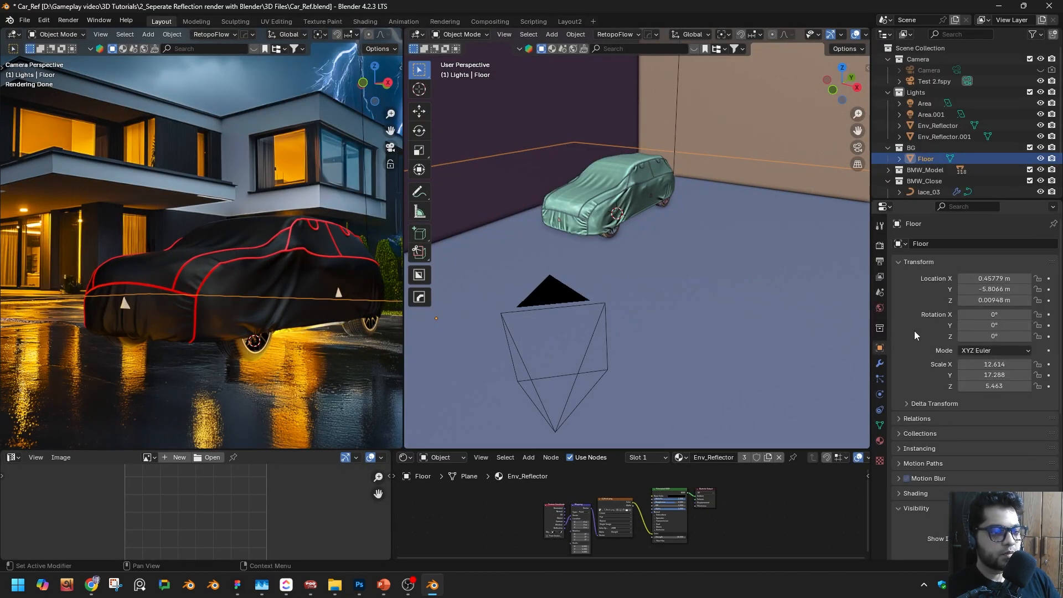
{"action": "scroll", "coordinate": [914, 330], "scroll_direction": "down", "scroll_amount": 5}
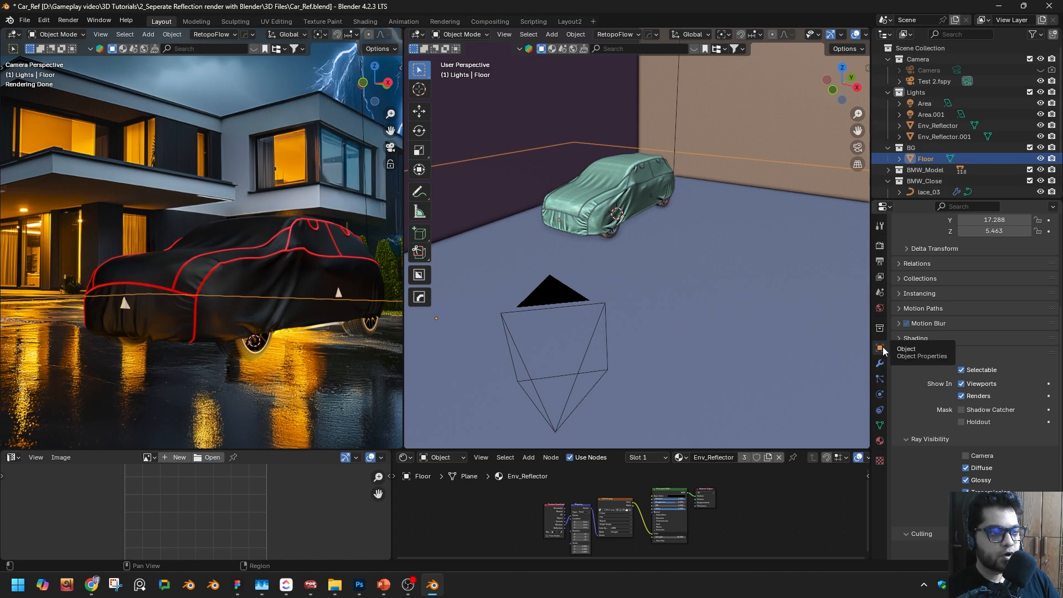
{"action": "left_click", "coordinate": [965, 455]}
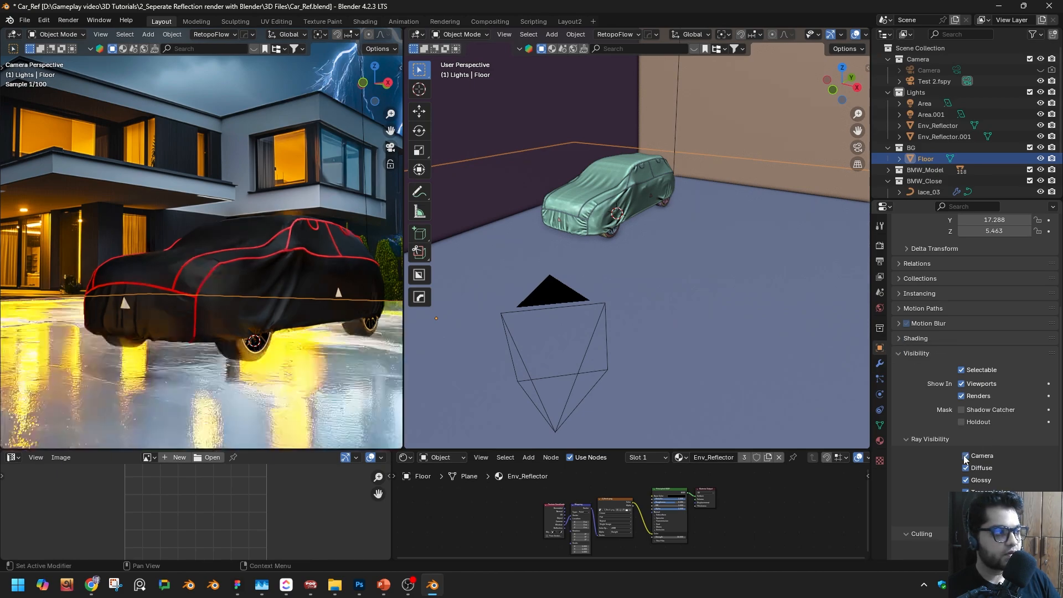
Step: Turn off the overlays in the rendered camera view to hide the house backdrop photo, comparing the view with and without them
{"action": "key", "text": "z"}
{"action": "left_click", "coordinate": [237, 213]}
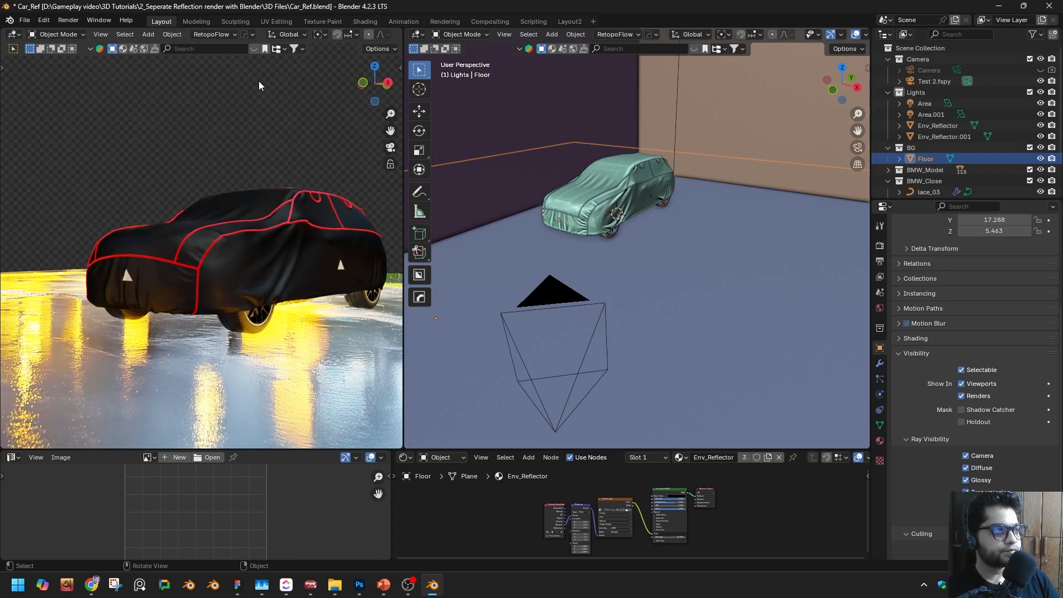
{"action": "scroll", "coordinate": [177, 34], "scroll_direction": "down", "scroll_amount": 5}
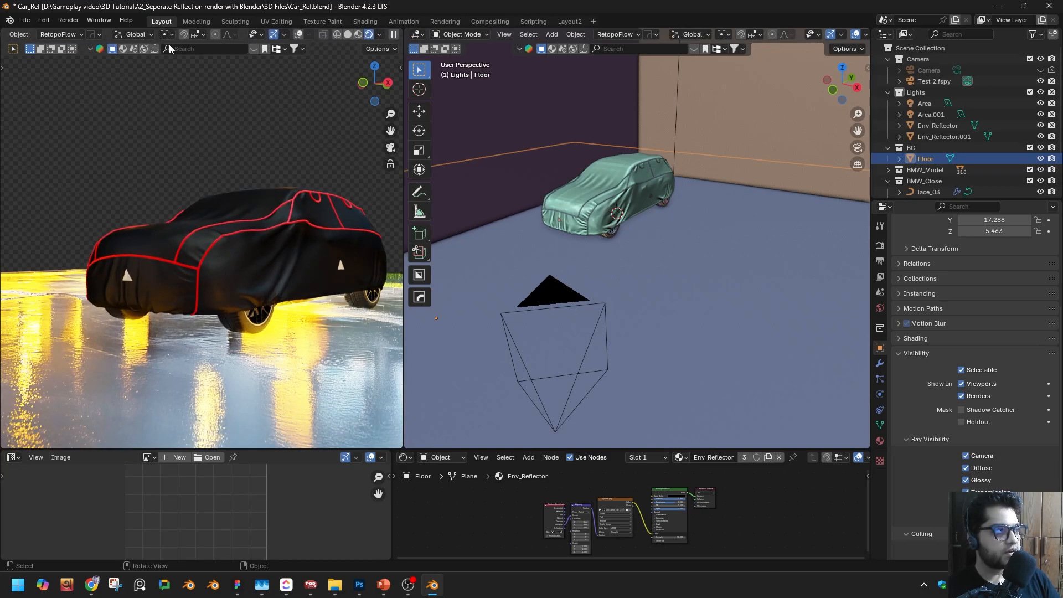
{"action": "left_click", "coordinate": [297, 35]}
{"action": "left_click", "coordinate": [297, 35]}
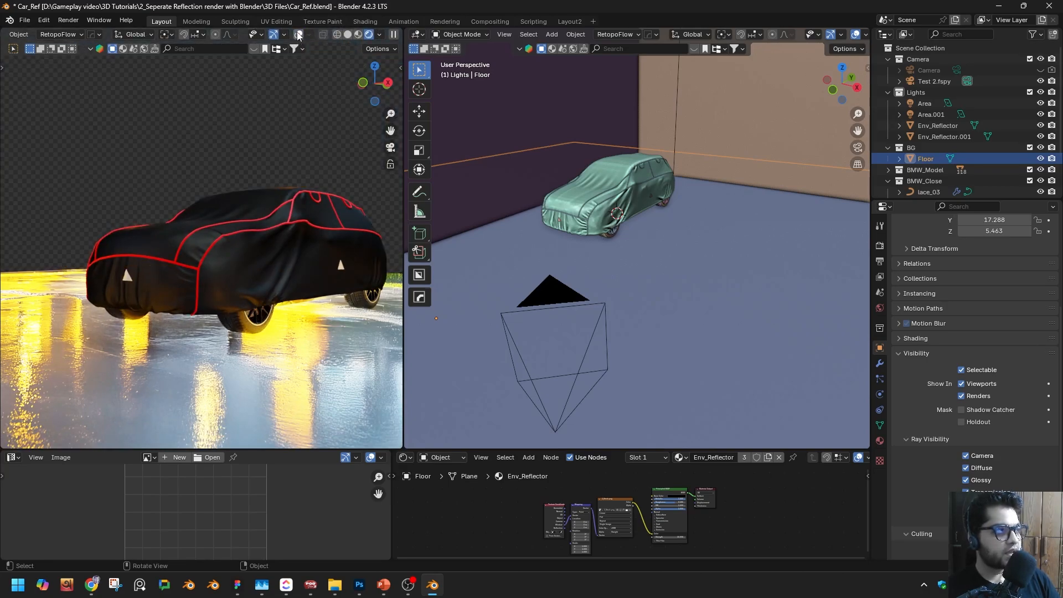
{"action": "left_click", "coordinate": [298, 34]}
{"action": "left_click", "coordinate": [298, 34]}
{"action": "key", "text": "z"}
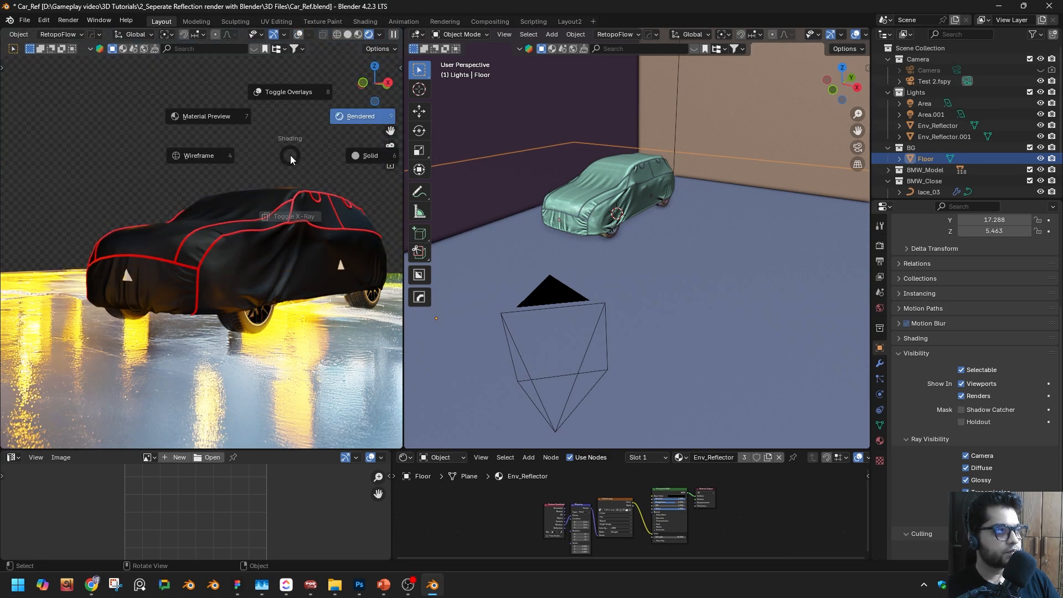
{"action": "left_click", "coordinate": [290, 91]}
{"action": "key", "text": "z"}
{"action": "left_click", "coordinate": [292, 94]}
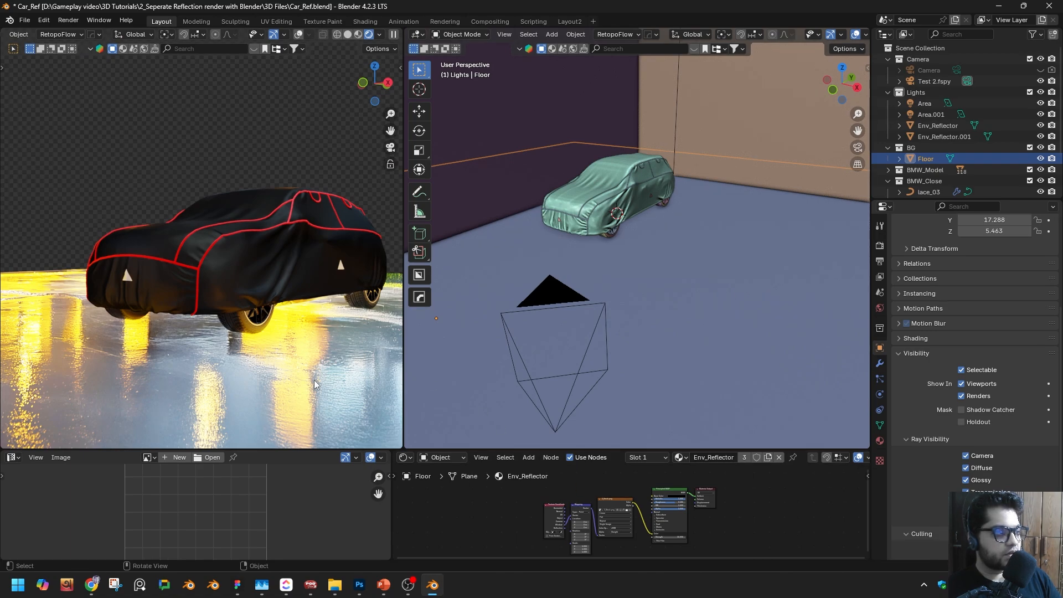
Step: Disconnect the 2_Stock.png texture from the floor material's Emission Color and set the Emission Strength to 0
{"action": "scroll", "coordinate": [647, 514], "scroll_direction": "up", "scroll_amount": 7}
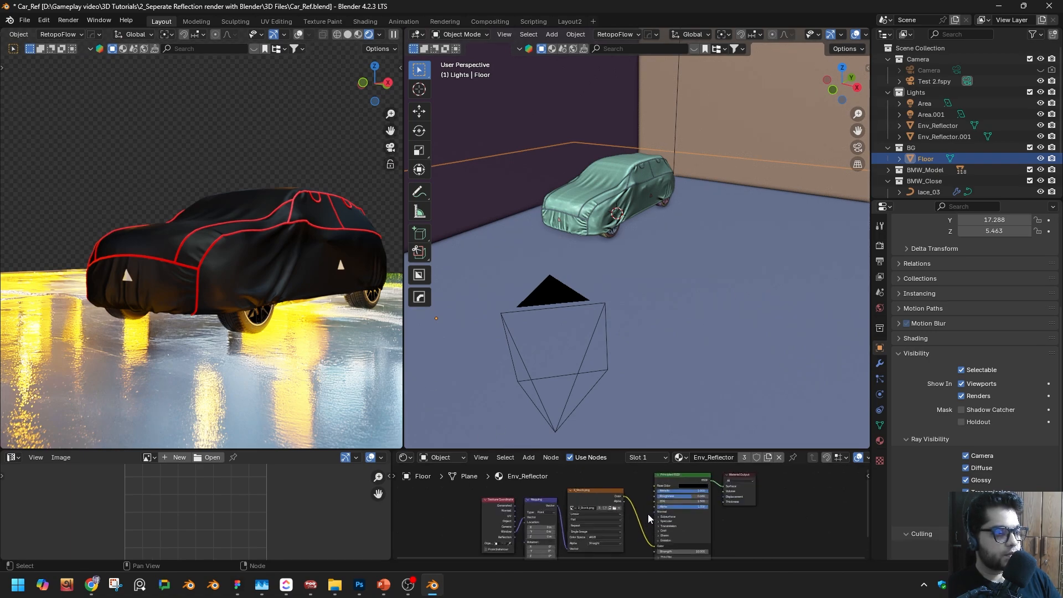
{"action": "key", "text": "ctrl+space"}
{"action": "middle_click_drag", "start_coordinate": [625, 375], "coordinate": [658, 291]}
{"action": "right_click_drag", "start_coordinate": [632, 214], "coordinate": [626, 350], "text": "ctrl"}
{"action": "left_click", "coordinate": [875, 430]}
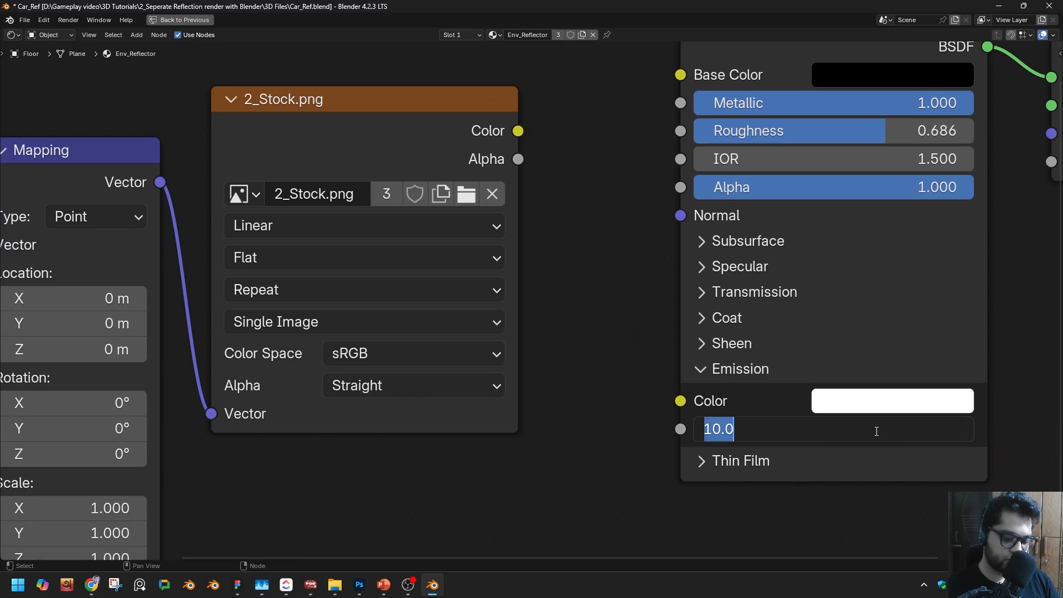
{"action": "type", "text": "0"}
{"action": "key", "text": "Return"}
{"action": "middle_click_drag", "start_coordinate": [827, 195], "coordinate": [741, 393]}
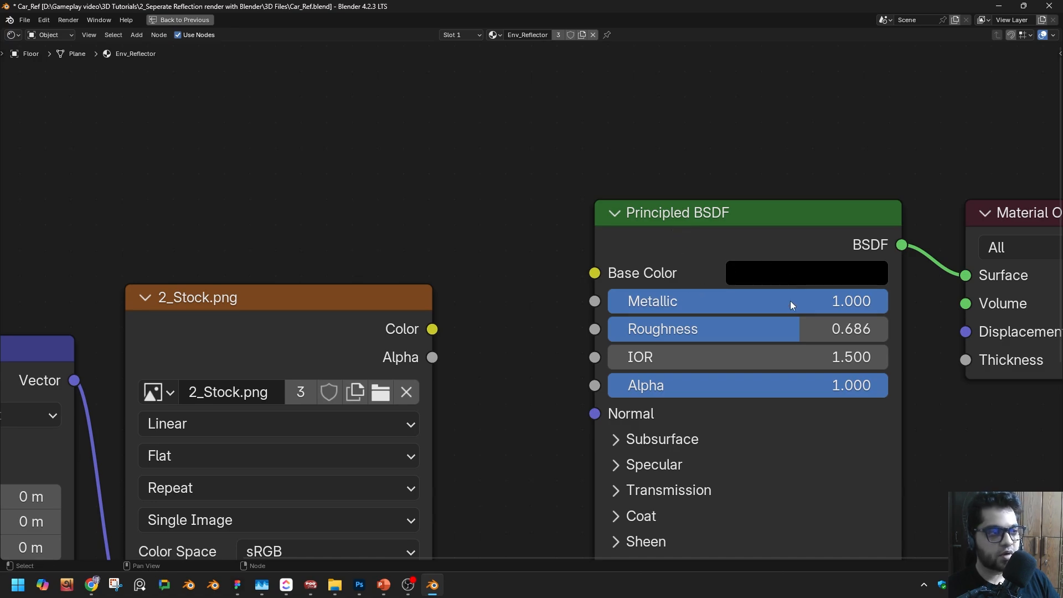
{"action": "key", "text": "ctrl+space"}
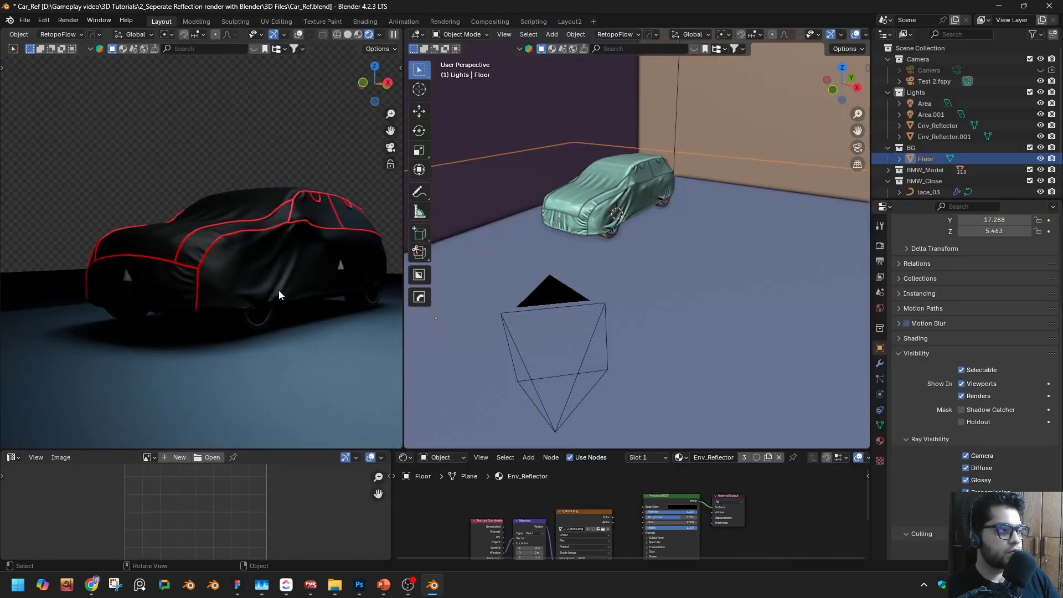
Step: Lower the floor material's Roughness to about 0.064 and inspect the car's reflection in the camera view
{"action": "scroll", "coordinate": [664, 493], "scroll_direction": "up", "scroll_amount": 6}
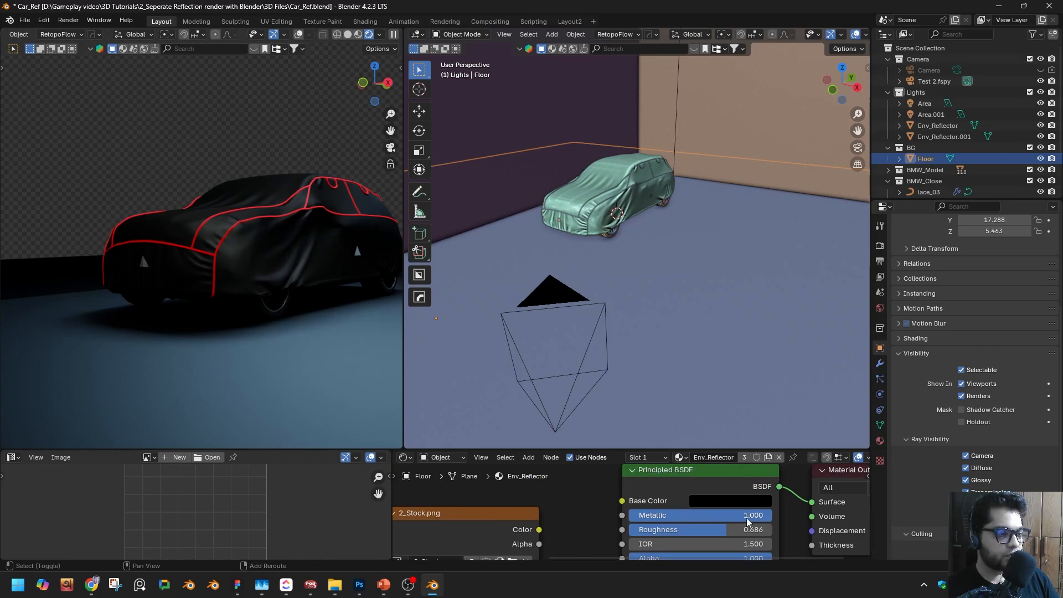
{"action": "left_click_drag", "start_coordinate": [719, 530], "coordinate": [634, 529]}
{"action": "key", "text": "ctrl+space"}
{"action": "scroll", "coordinate": [421, 391], "scroll_direction": "up", "scroll_amount": 8}
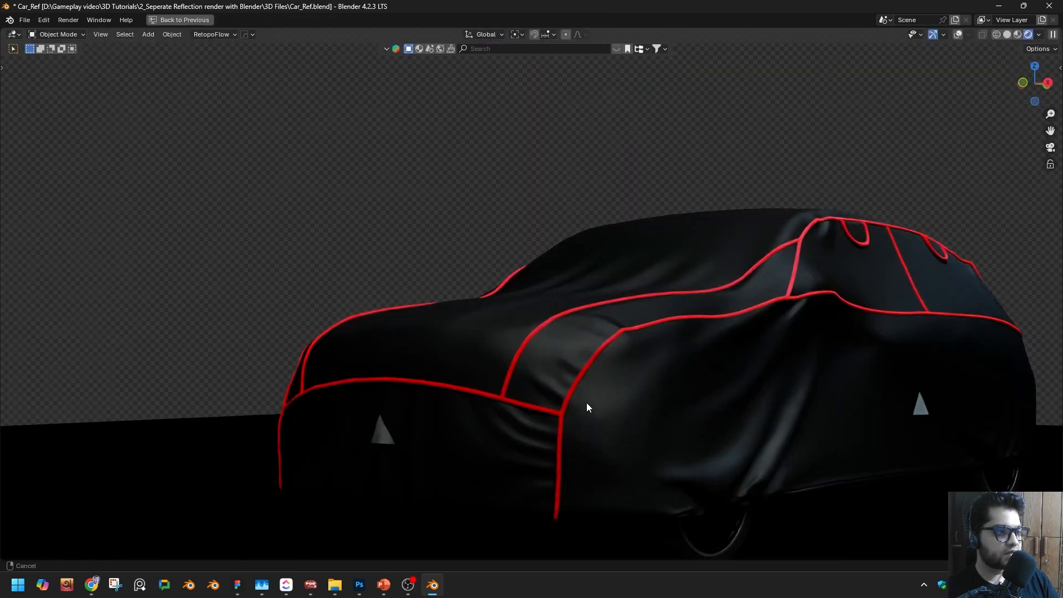
{"action": "key", "text": "ctrl+space"}
{"action": "scroll", "coordinate": [238, 312], "scroll_direction": "down", "scroll_amount": 7}
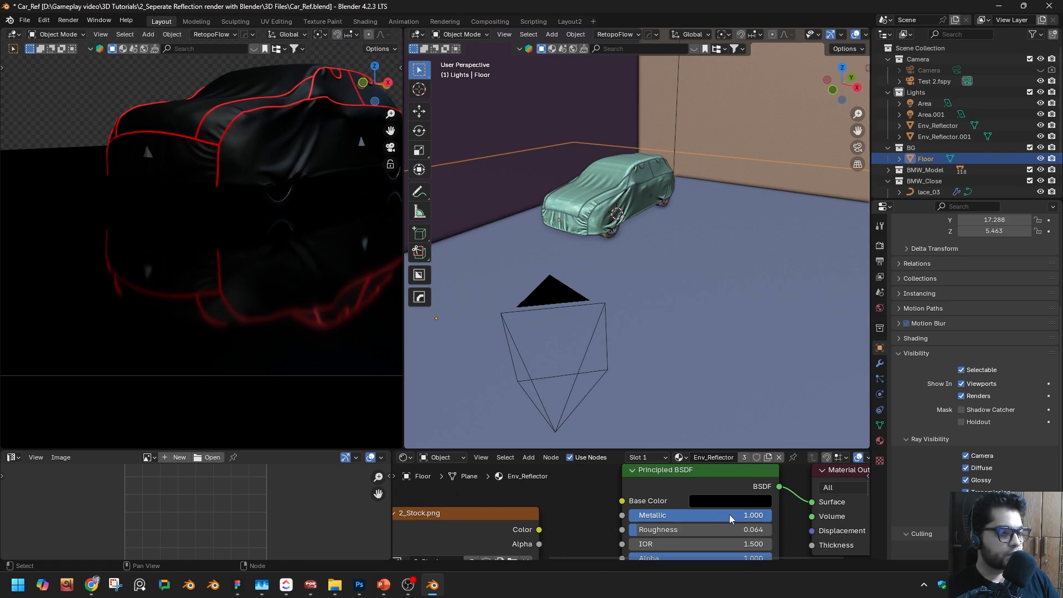
Step: Try brightening the floor material's black Base Color, return it to black, and review the rendered camera view
{"action": "left_click", "coordinate": [735, 501]}
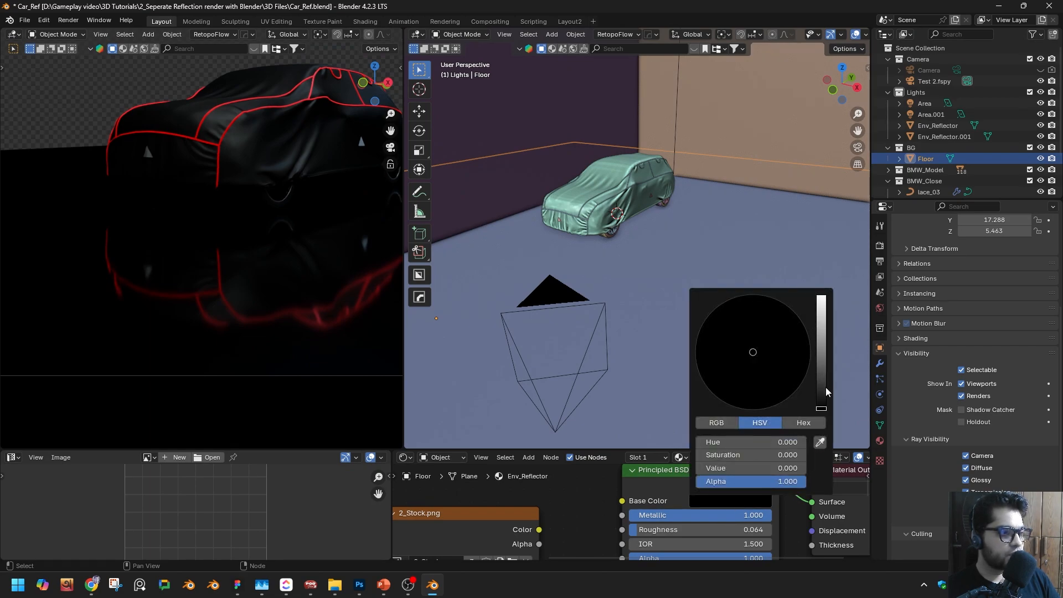
{"action": "mouse_move", "coordinate": [824, 387]}
{"action": "left_mouse_down"}
{"action": "mouse_move", "coordinate": [821, 334]}
{"action": "mouse_move", "coordinate": [821, 408]}
{"action": "left_mouse_up"}
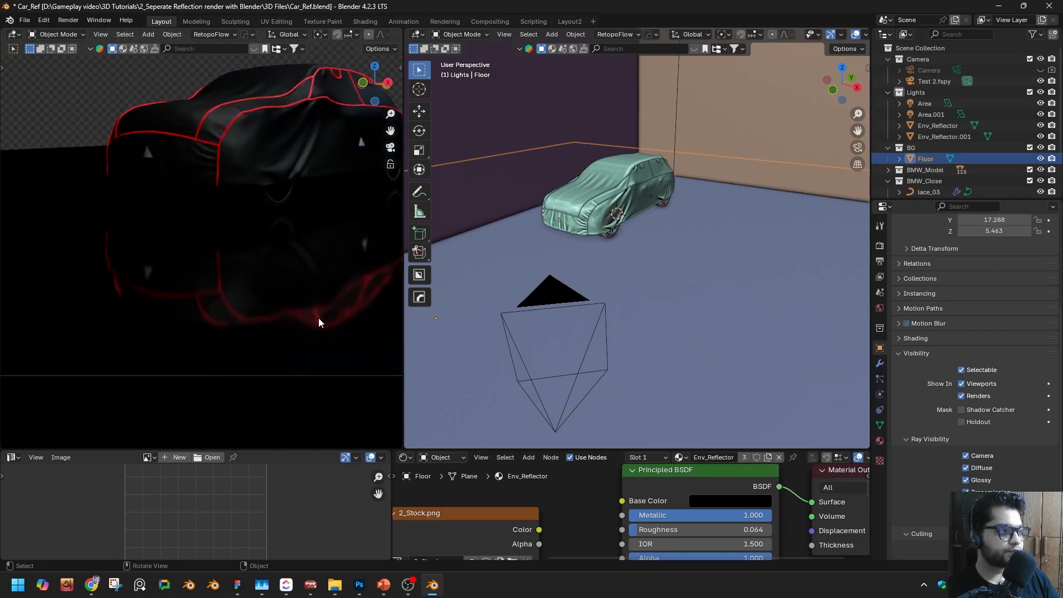
{"action": "key", "text": "ctrl+space"}
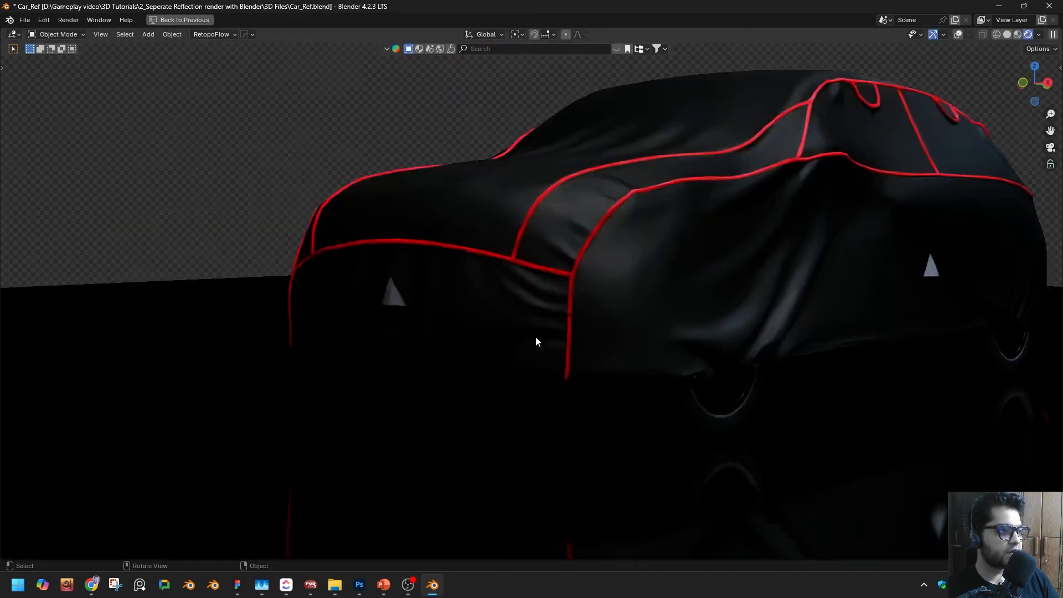
{"action": "scroll", "coordinate": [605, 347], "scroll_direction": "down", "scroll_amount": 4}
{"action": "key", "text": "ctrl+space"}
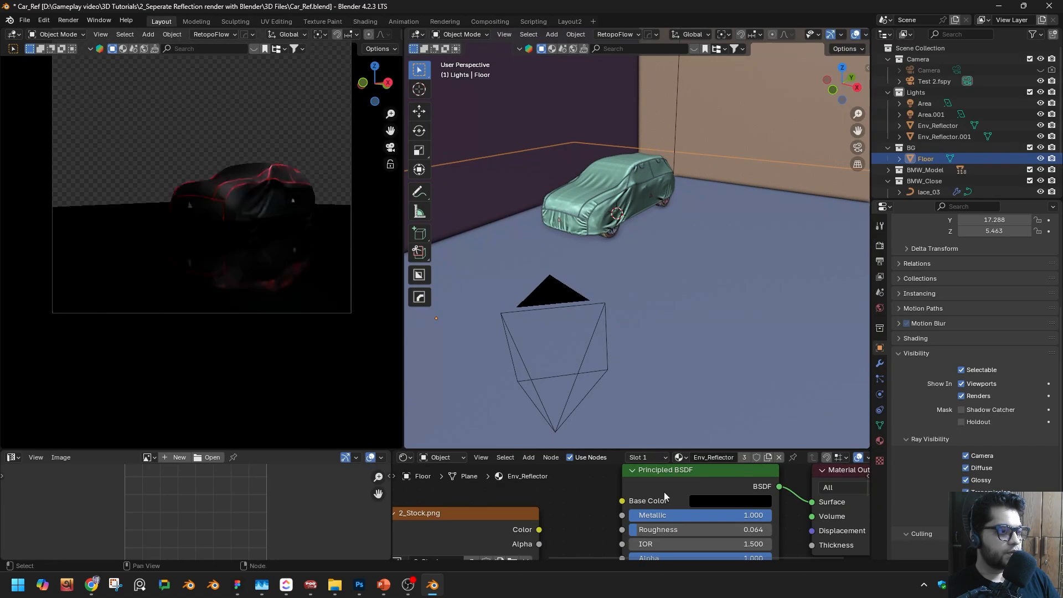
Step: Fine-tune the floor material's Roughness to 0.073, inspecting the sharpness of the car's red seams in the reflection
{"action": "left_click_drag", "start_coordinate": [650, 527], "coordinate": [656, 528]}
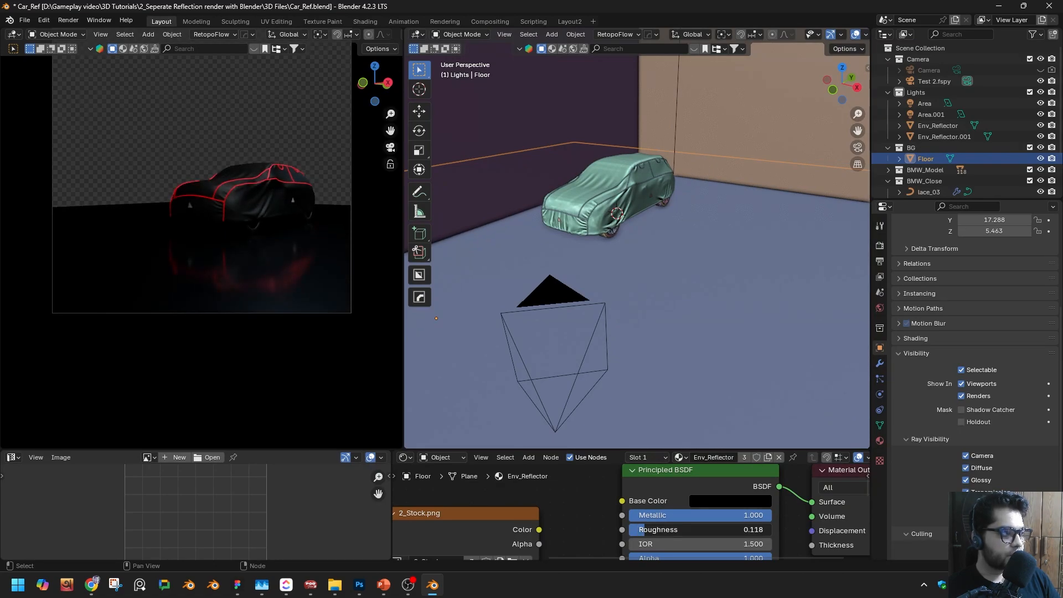
{"action": "key", "text": "ctrl+space"}
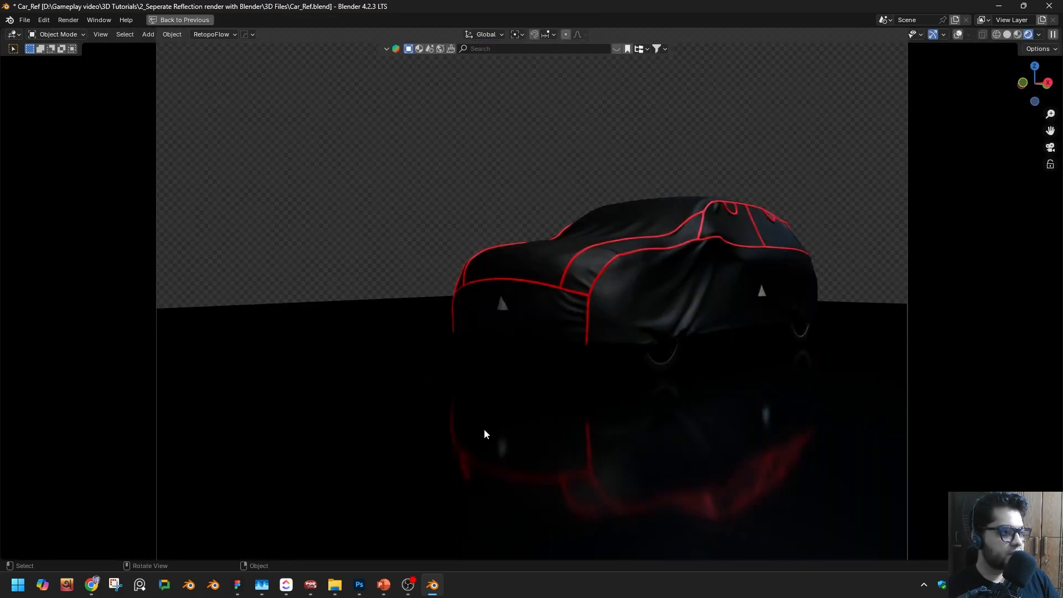
{"action": "scroll", "coordinate": [661, 397], "scroll_direction": "up", "scroll_amount": 5}
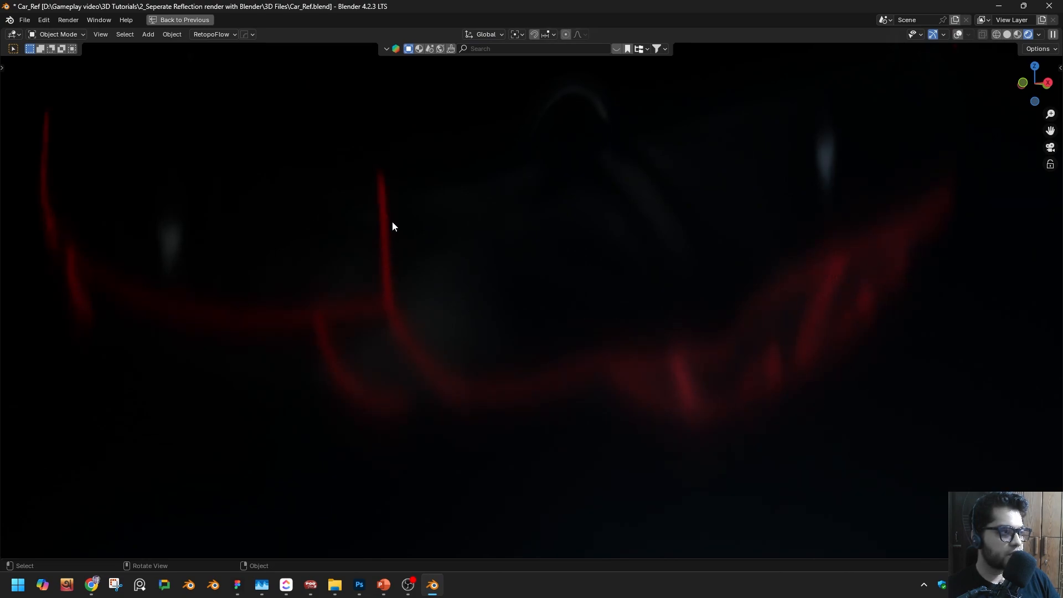
{"action": "key", "text": "ctrl+space"}
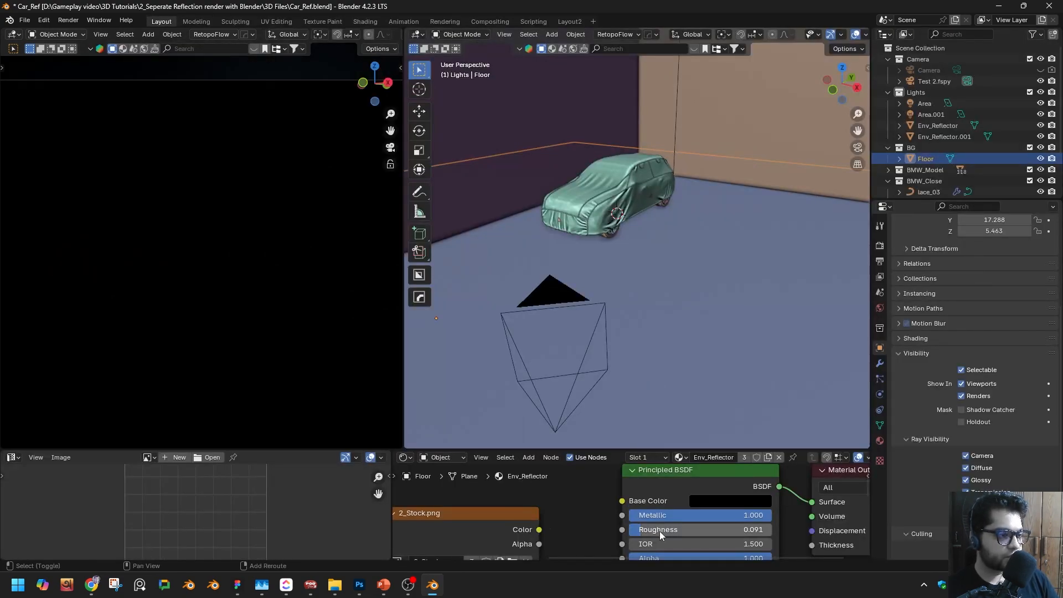
{"action": "left_click_drag", "start_coordinate": [661, 528], "coordinate": [663, 528], "text": "shift"}
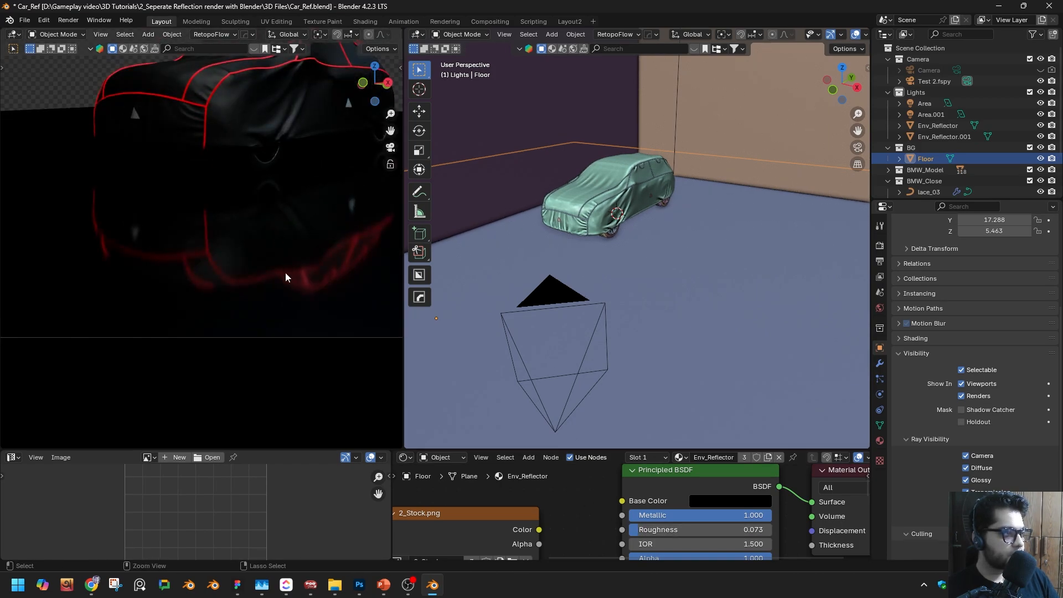
{"action": "key", "text": "ctrl+space"}
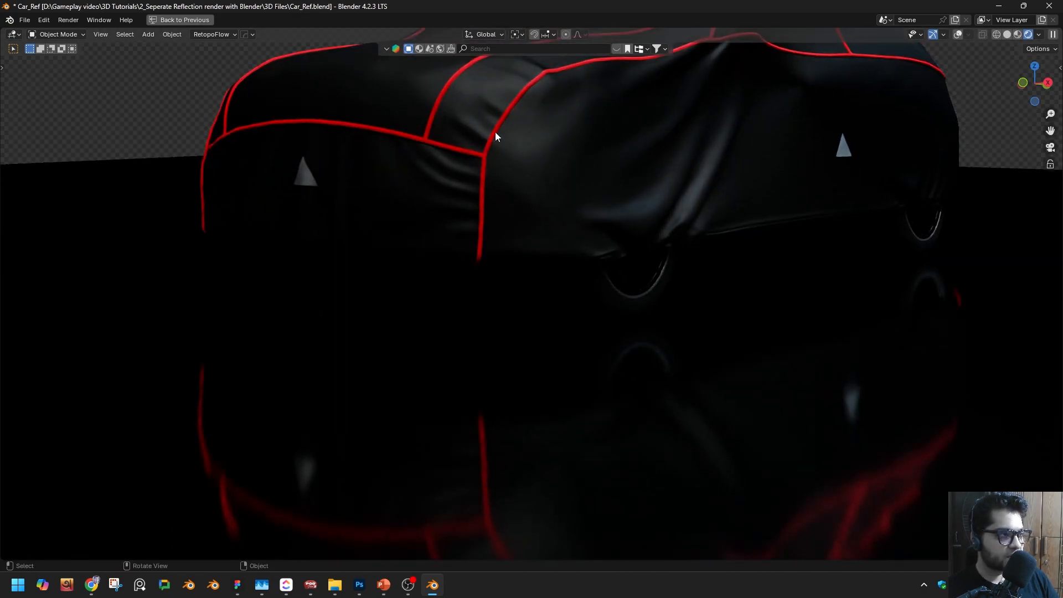
{"action": "middle_click_drag", "start_coordinate": [799, 459], "coordinate": [759, 332], "text": "shift"}
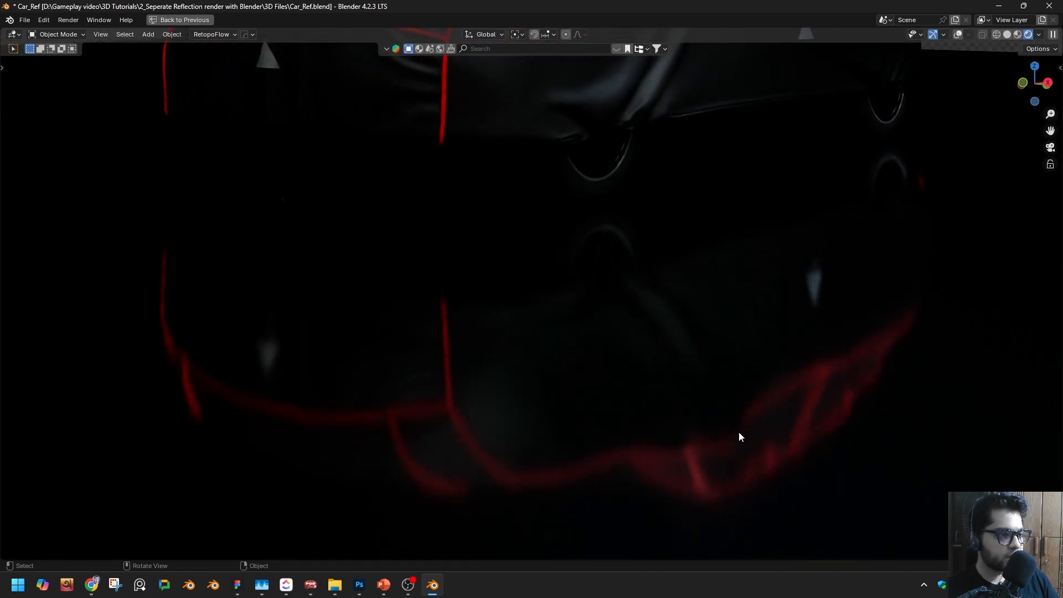
{"action": "scroll", "coordinate": [608, 332], "scroll_direction": "down", "scroll_amount": 6}
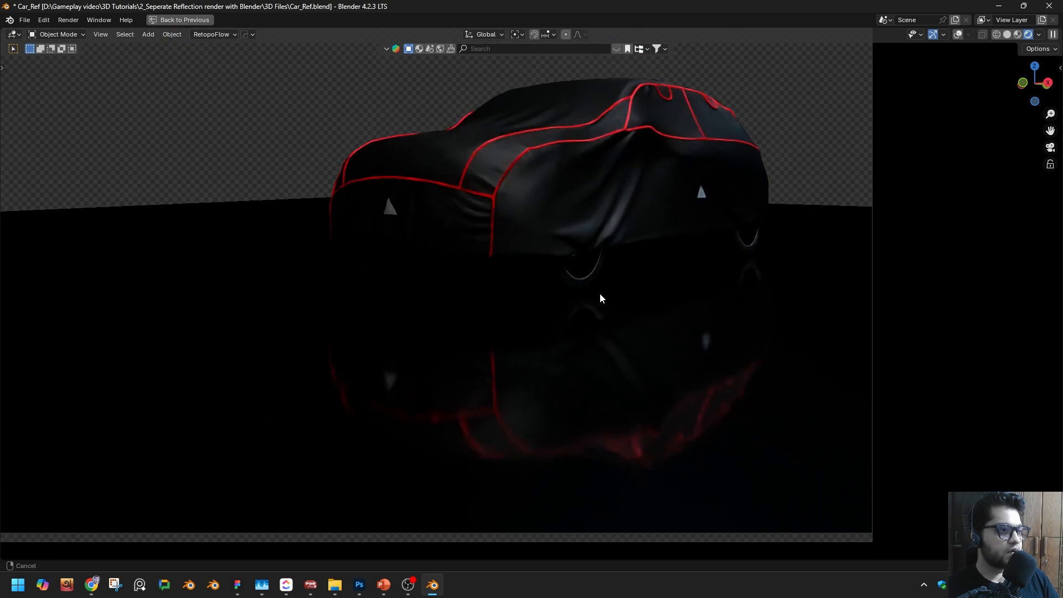
{"action": "key", "text": "ctrl+space"}
{"action": "middle_click_drag", "start_coordinate": [250, 217], "coordinate": [317, 335], "text": "shift"}
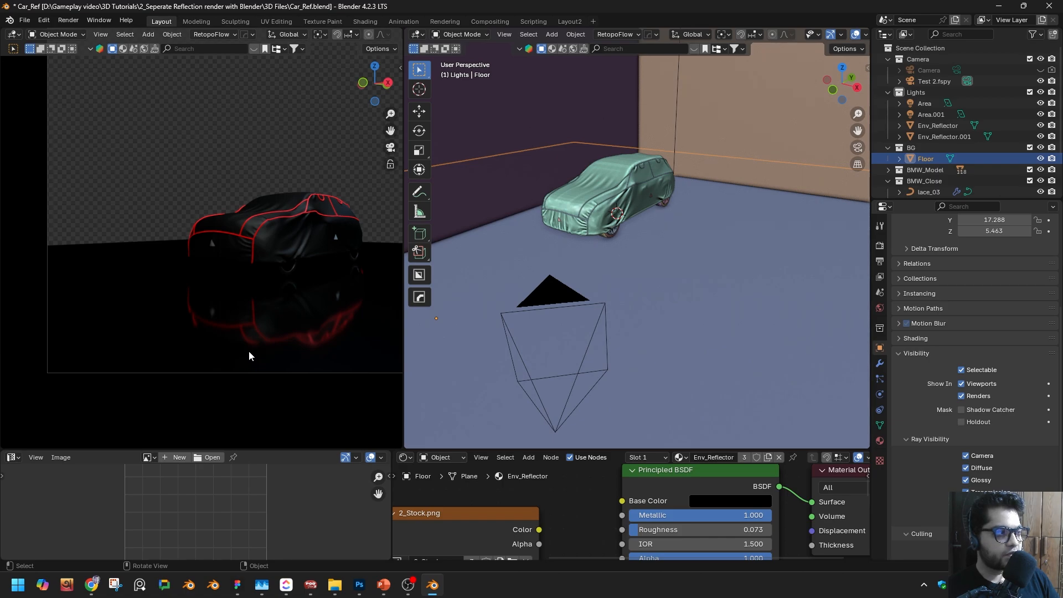
Step: Show the Indirect Only restriction column for collections in the Outliner
{"action": "left_click", "coordinate": [1033, 34]}
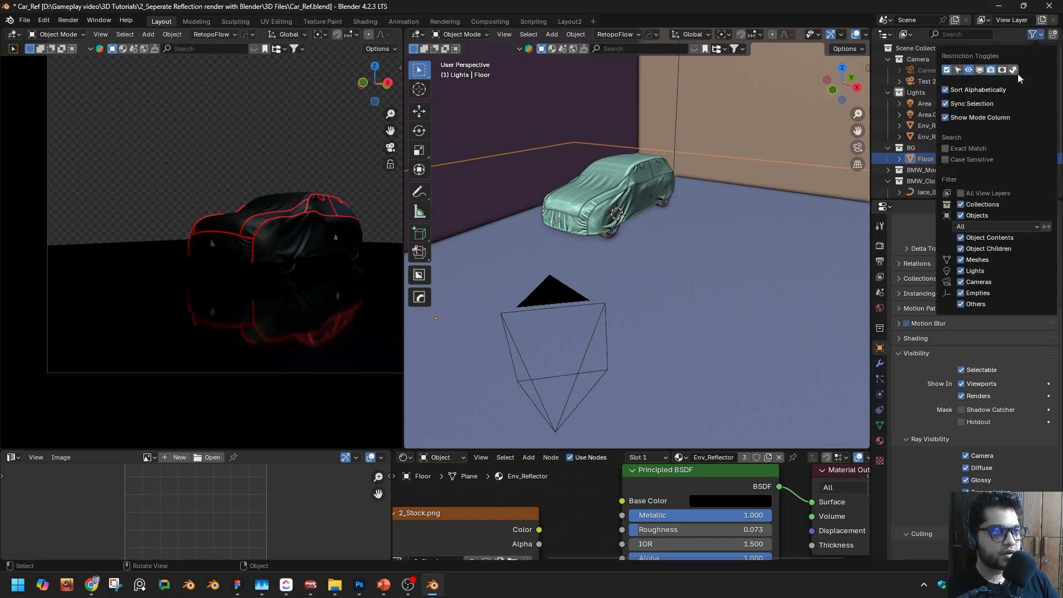
{"action": "scroll", "coordinate": [969, 122], "scroll_direction": "down", "scroll_amount": 2}
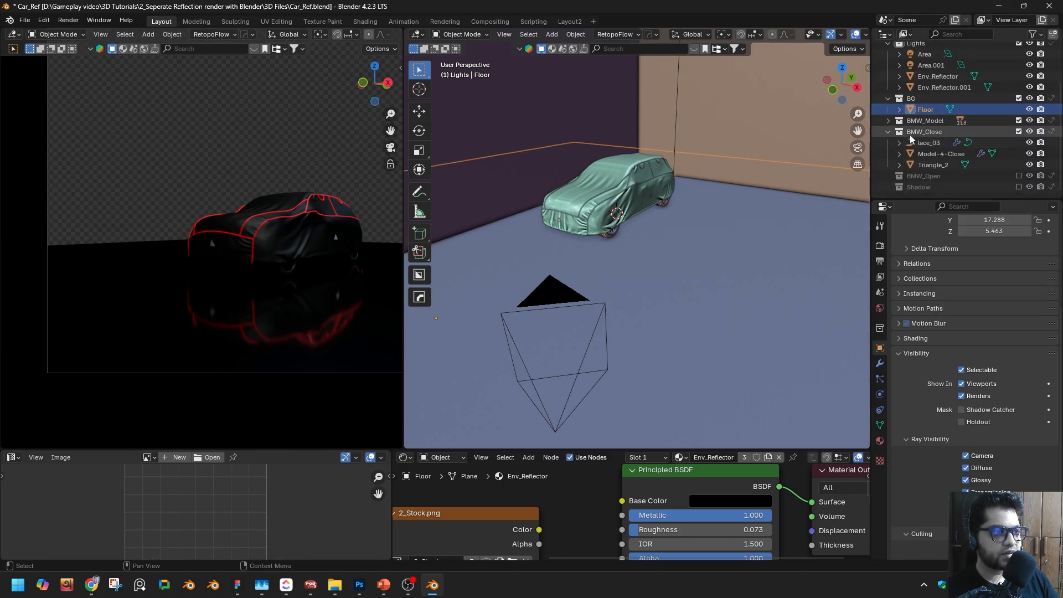
{"action": "left_click", "coordinate": [1033, 34]}
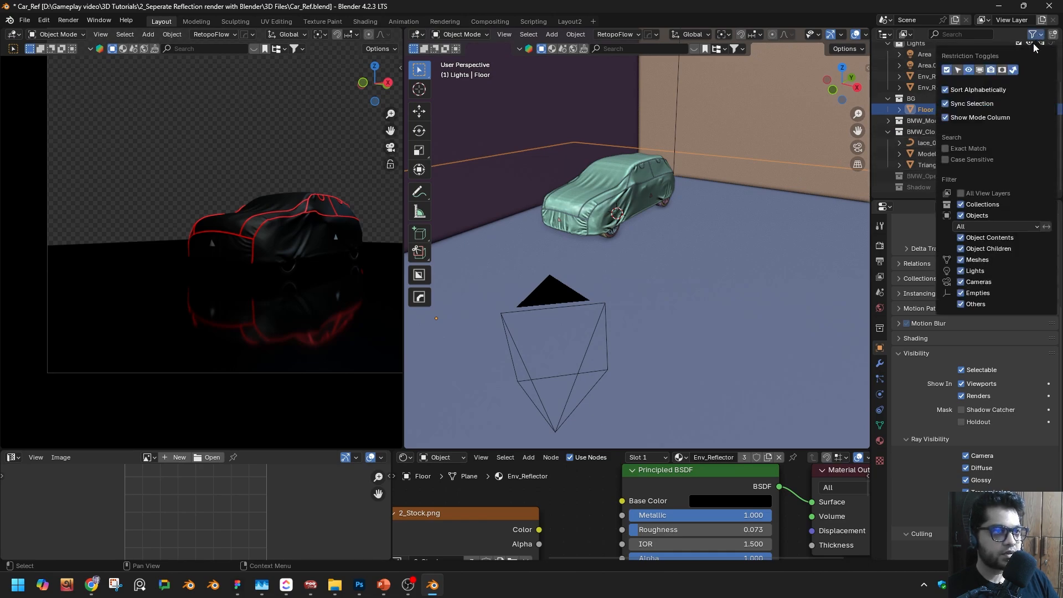
{"action": "left_click", "coordinate": [1014, 70]}
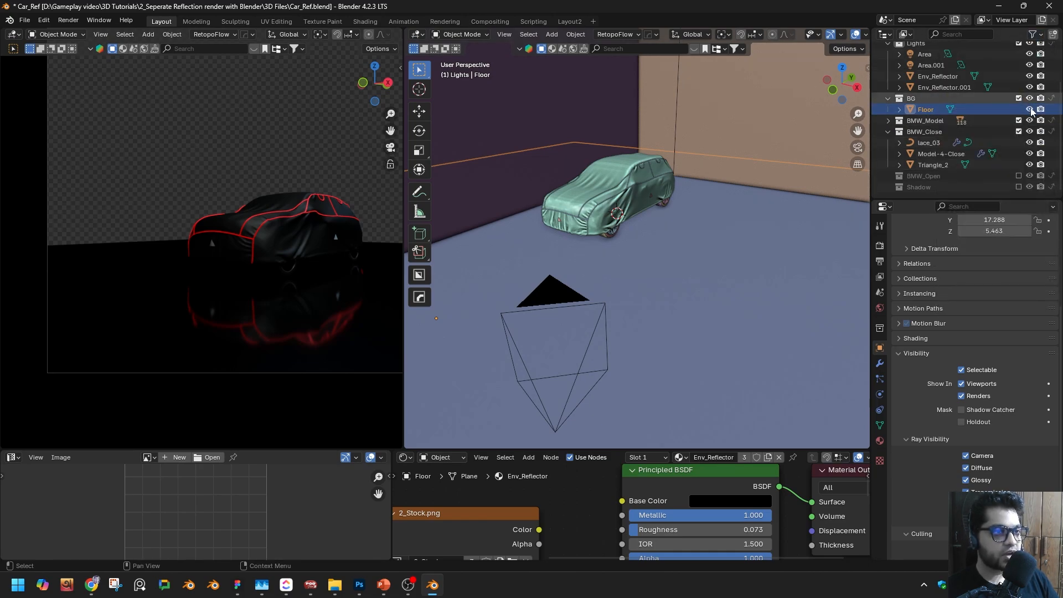
Step: Set the BMW_Model and BMW_Close collections to Indirect Only and inspect the car's floor reflection in the camera view
{"action": "left_click", "coordinate": [1051, 120]}
{"action": "left_click", "coordinate": [1051, 132]}
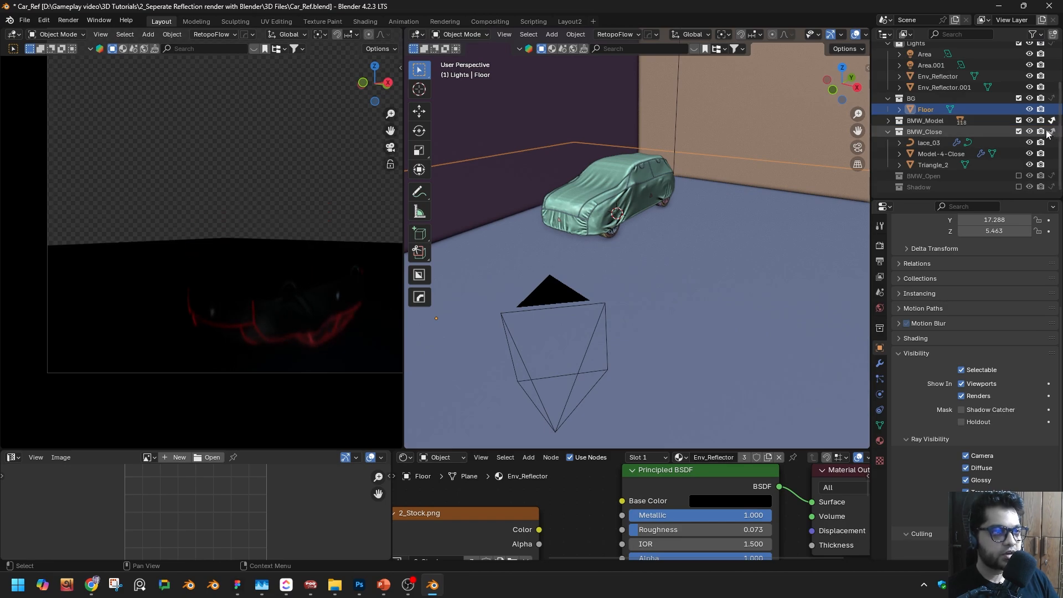
{"action": "scroll", "coordinate": [628, 187], "scroll_direction": "up", "scroll_amount": 3}
{"action": "left_click", "coordinate": [627, 187]}
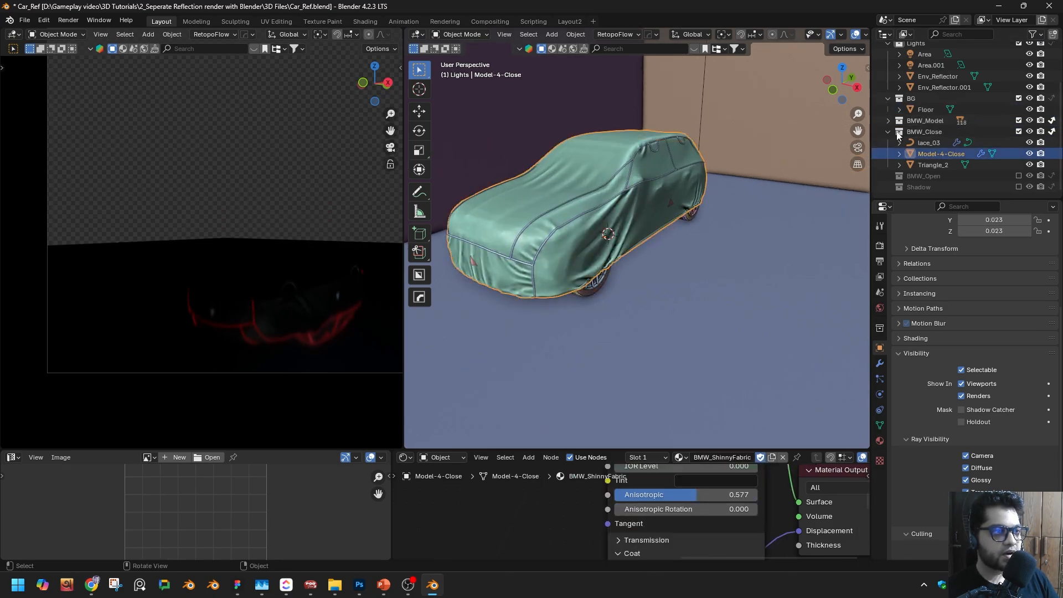
{"action": "left_click", "coordinate": [921, 121]}
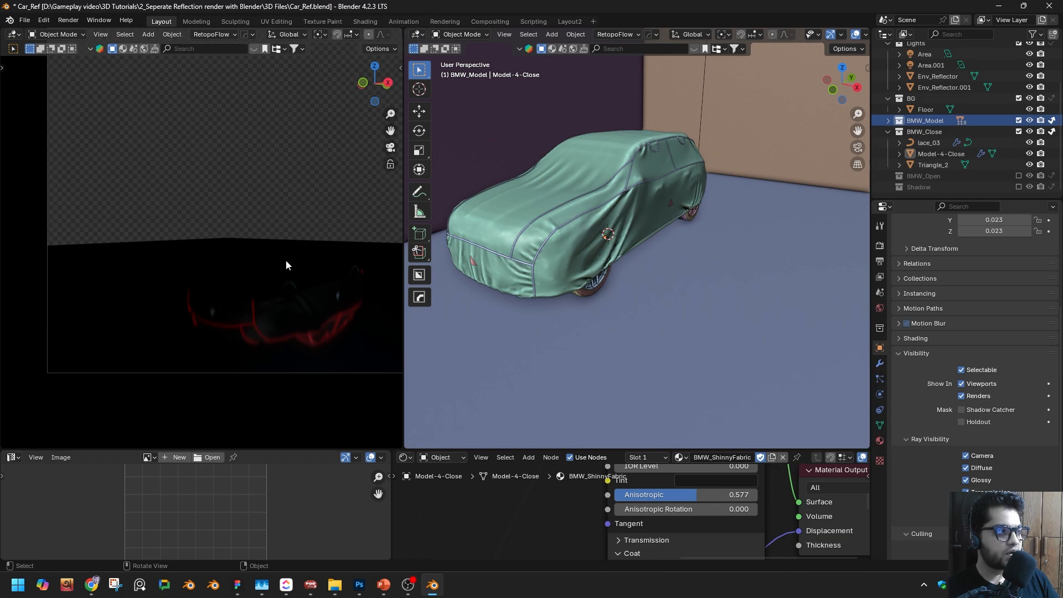
{"action": "left_click", "coordinate": [736, 293]}
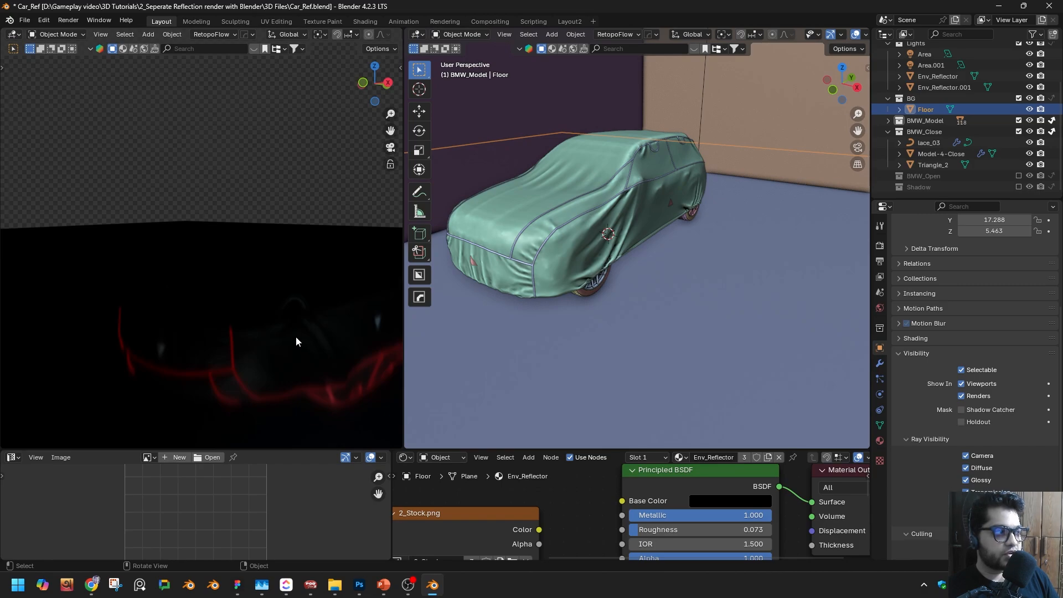
{"action": "scroll", "coordinate": [280, 288], "scroll_direction": "down", "scroll_amount": 2}
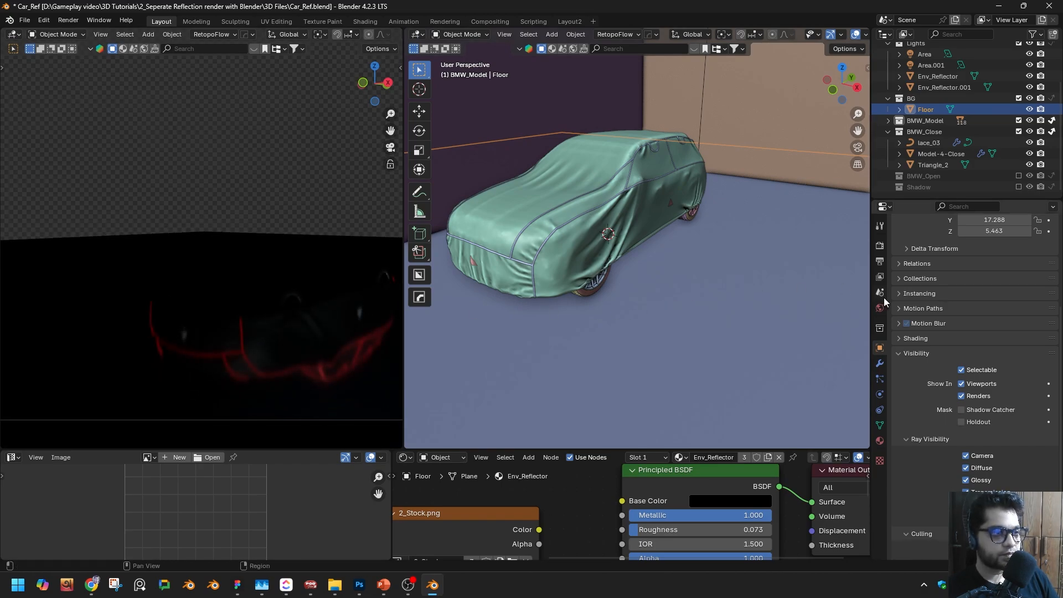
Step: Show the view layer's light passes and preview the Glossy Indirect render pass in a maximized camera viewport
{"action": "left_click", "coordinate": [881, 277]}
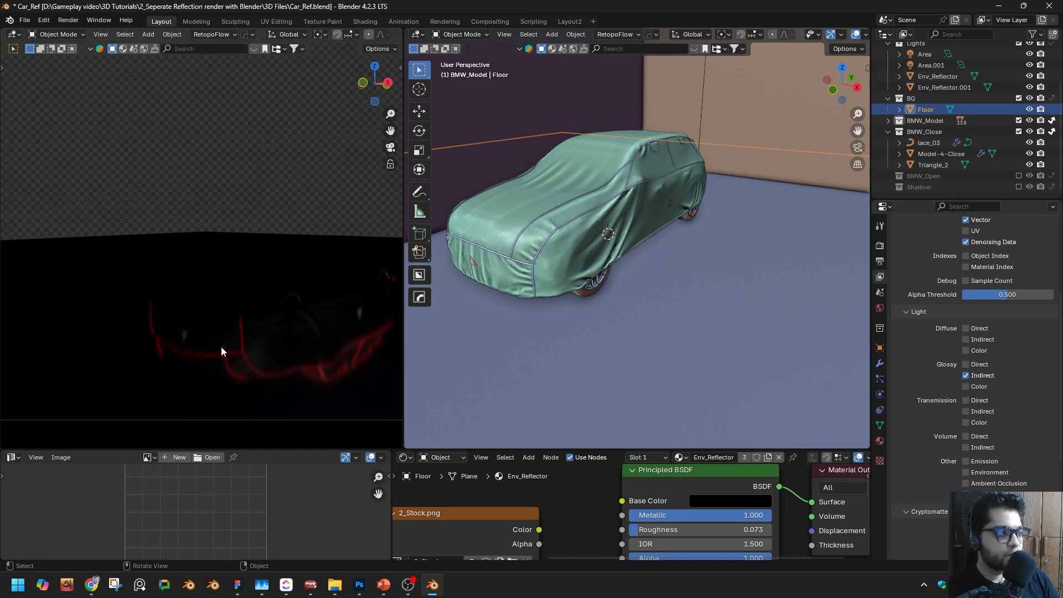
{"action": "key", "text": "ctrl+space"}
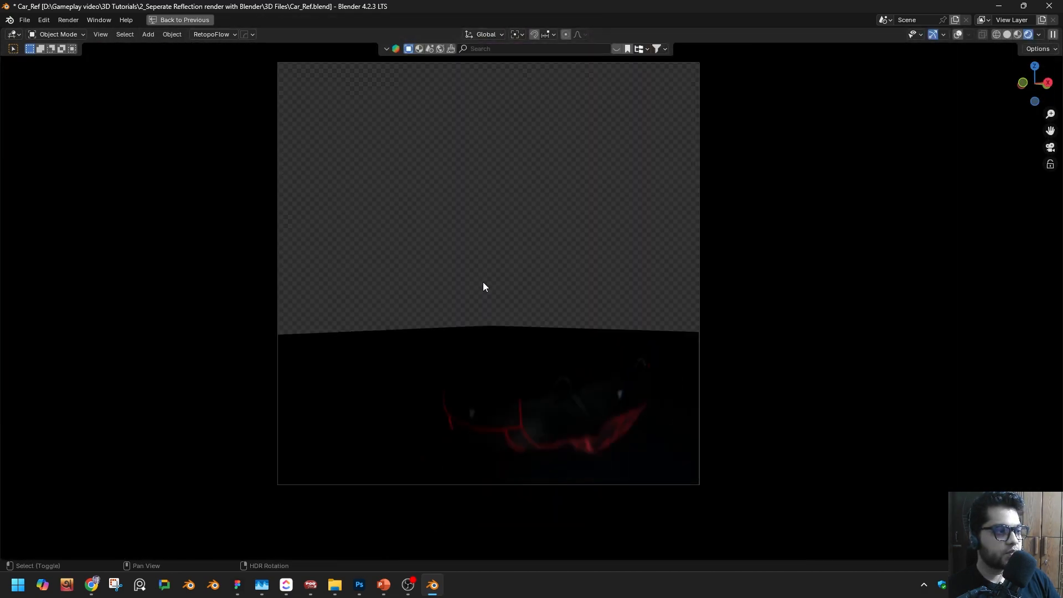
{"action": "middle_click_drag", "start_coordinate": [483, 282], "coordinate": [517, 300], "text": "shift"}
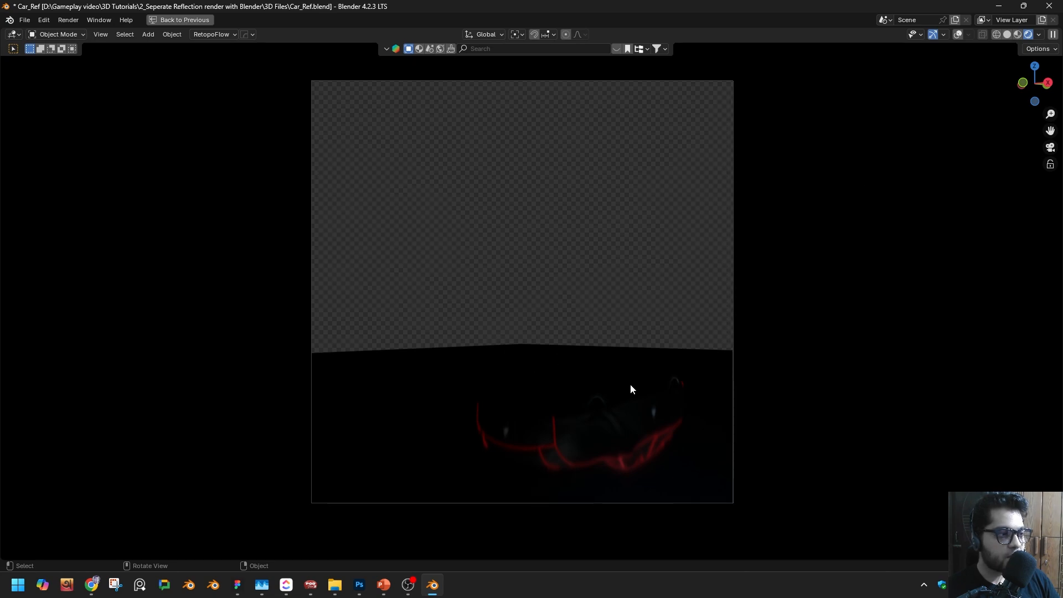
{"action": "scroll", "coordinate": [681, 279], "scroll_direction": "up", "scroll_amount": 1}
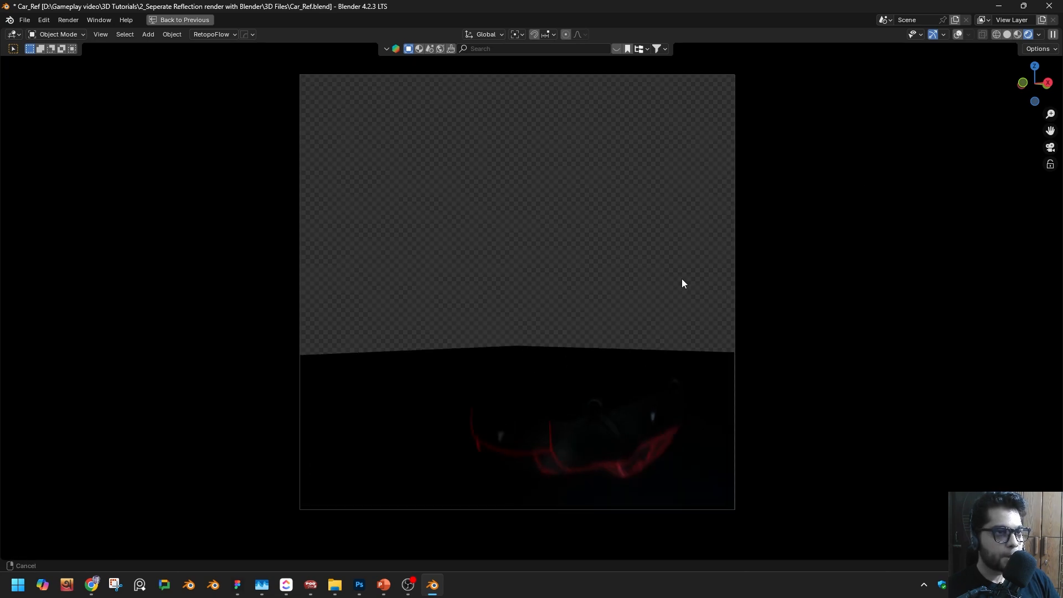
{"action": "left_click", "coordinate": [1038, 35]}
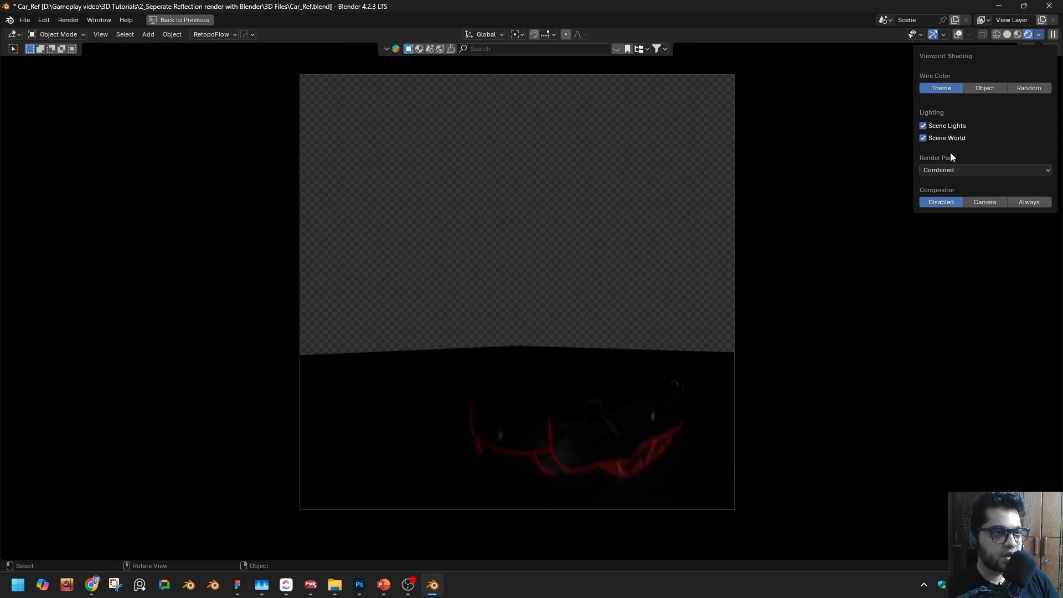
{"action": "left_click", "coordinate": [952, 169]}
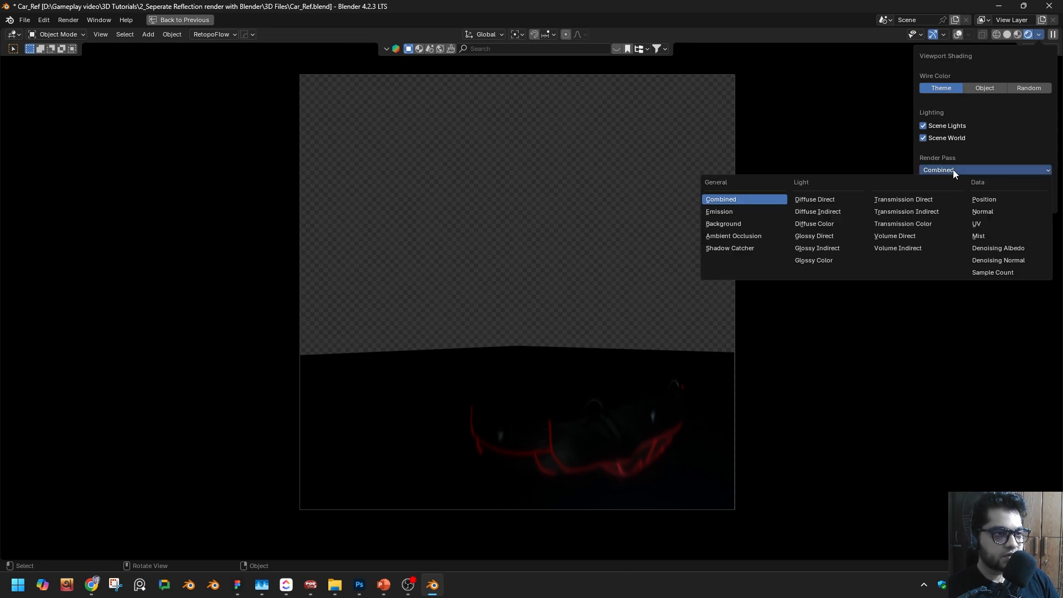
{"action": "left_click", "coordinate": [838, 248]}
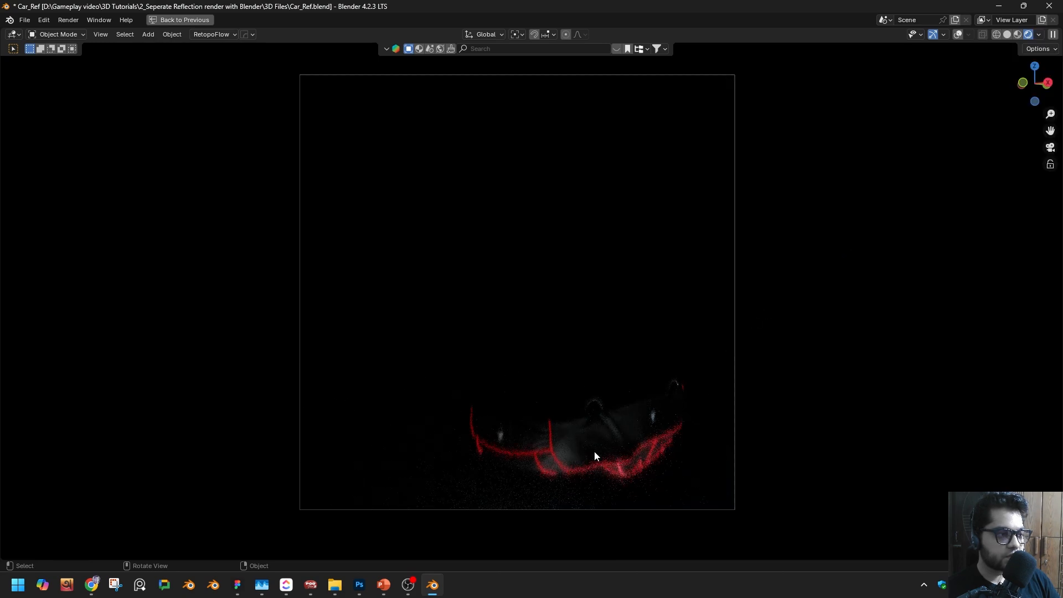
{"action": "scroll", "coordinate": [592, 456], "scroll_direction": "up", "scroll_amount": 5}
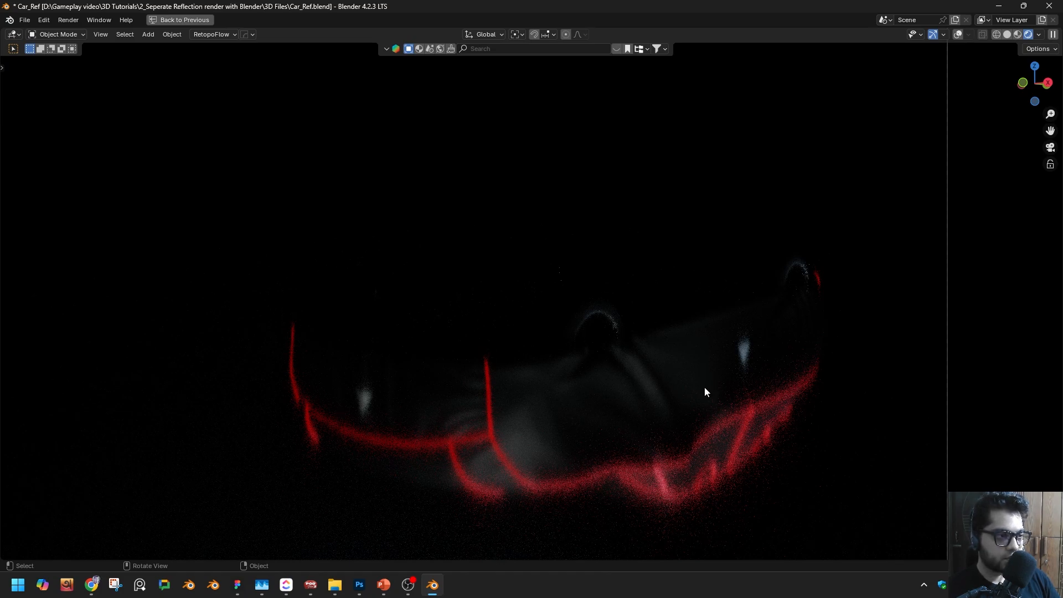
{"action": "scroll", "coordinate": [744, 384], "scroll_direction": "down", "scroll_amount": 3}
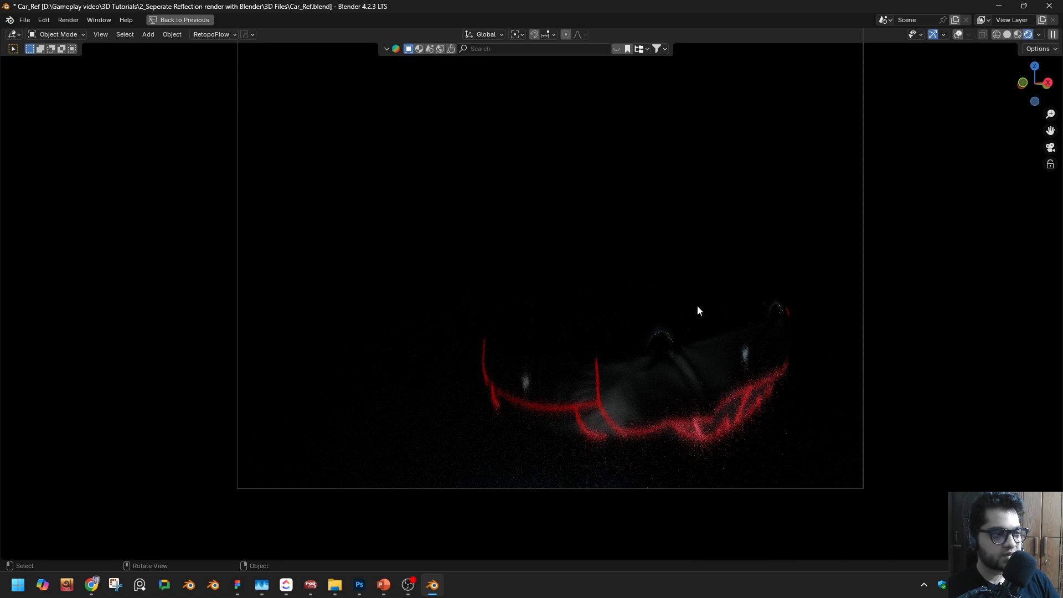
{"action": "middle_click_drag", "start_coordinate": [730, 259], "coordinate": [718, 273], "text": "shift"}
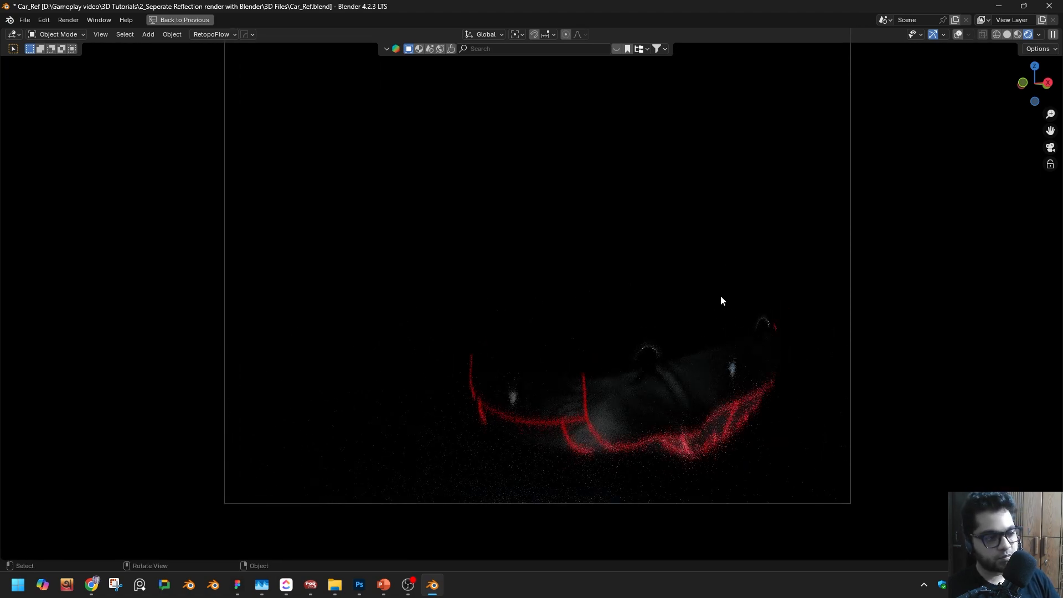
{"action": "key", "text": "ctrl+space"}
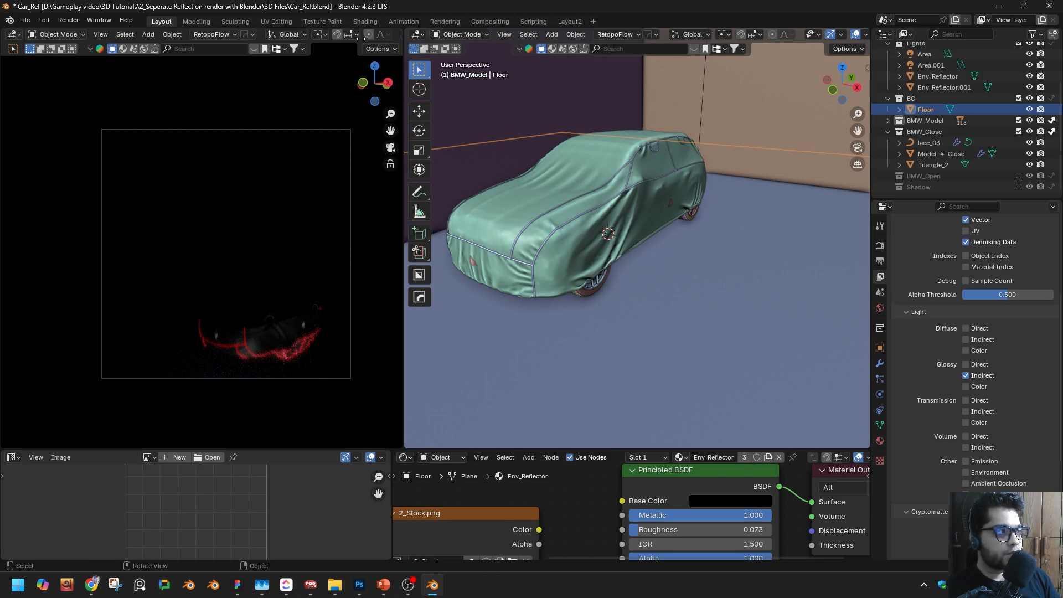
Step: Switch the camera viewport's displayed render pass back to Combined
{"action": "scroll", "coordinate": [354, 35], "scroll_direction": "down", "scroll_amount": 5}
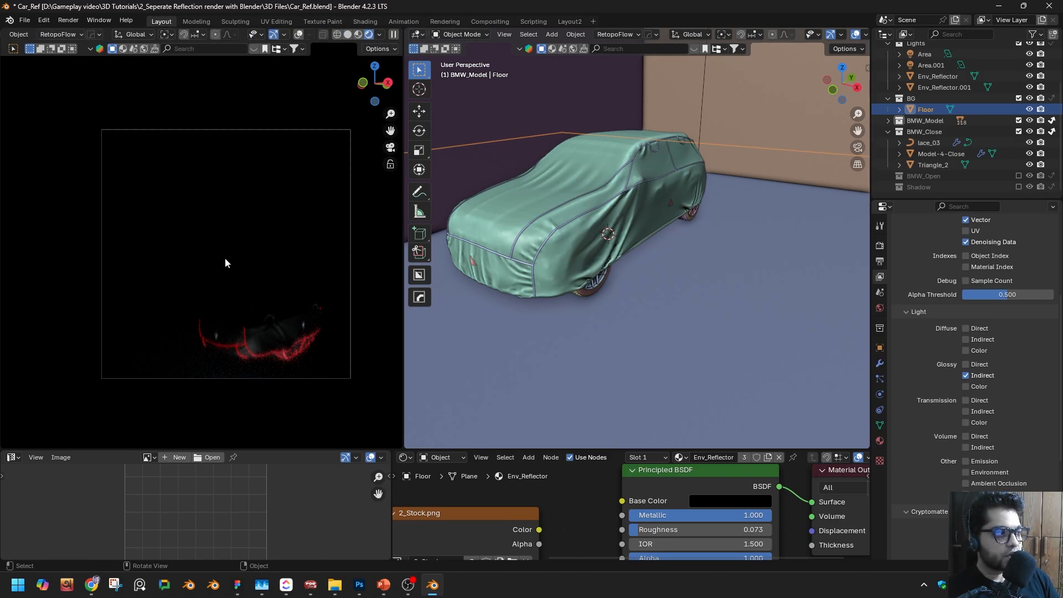
{"action": "left_click", "coordinate": [379, 34]}
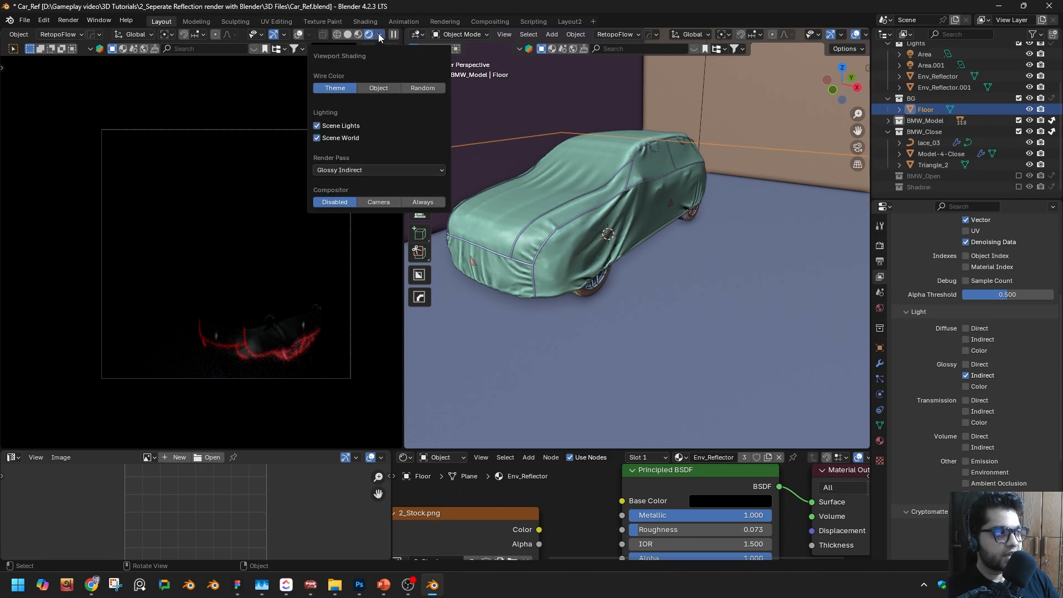
{"action": "left_click", "coordinate": [353, 170]}
{"action": "left_click", "coordinate": [339, 198]}
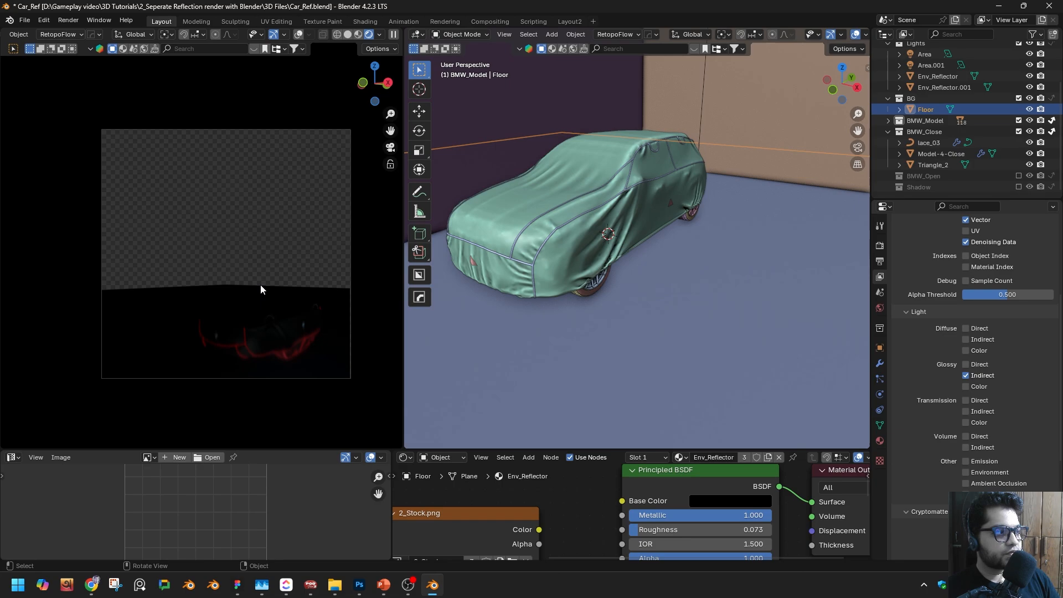
Step: Delete all existing nodes from the scene's compositing node tree
{"action": "left_click", "coordinate": [492, 21]}
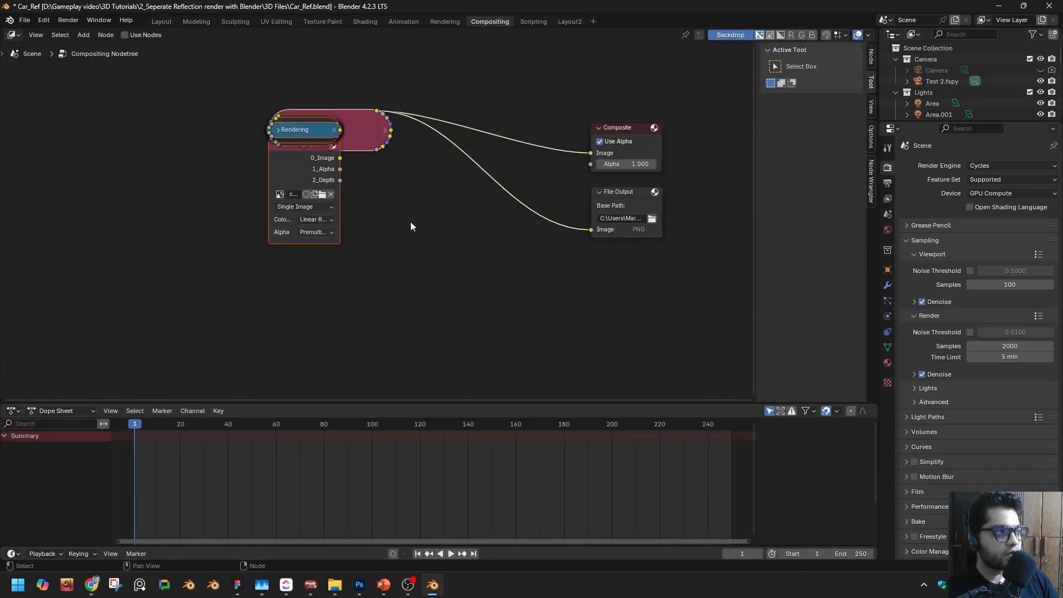
{"action": "middle_click_drag", "start_coordinate": [359, 174], "coordinate": [435, 217], "text": "shift"}
{"action": "left_click_drag", "start_coordinate": [221, 73], "coordinate": [706, 349]}
{"action": "key", "text": "Delete"}
Step: Add a Render Layers node to the empty compositing node tree
{"action": "key", "text": "shift+a"}
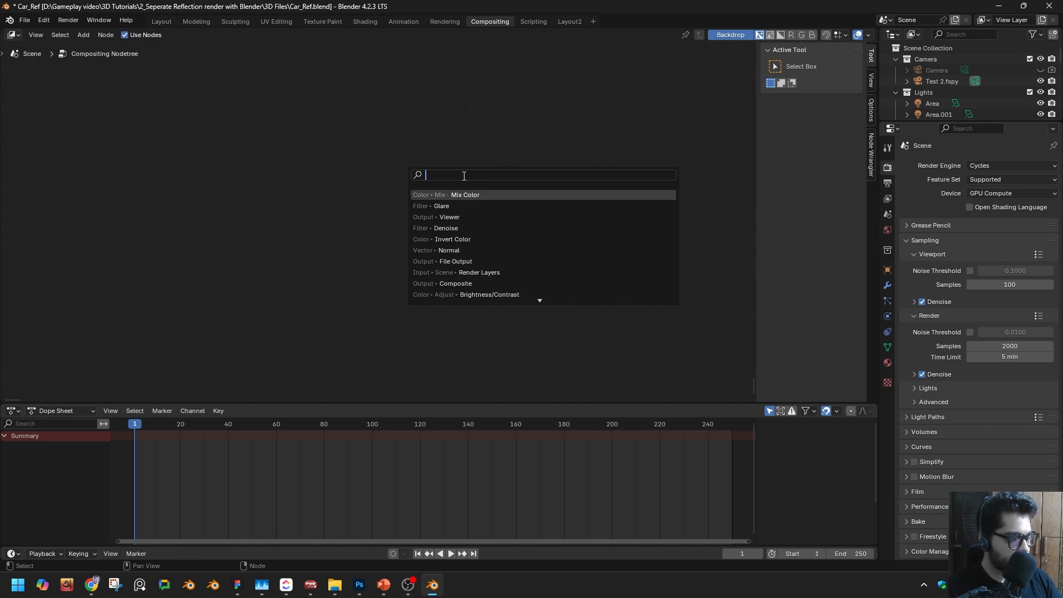
{"action": "type", "text": "layer"}
{"action": "key", "text": "Return"}
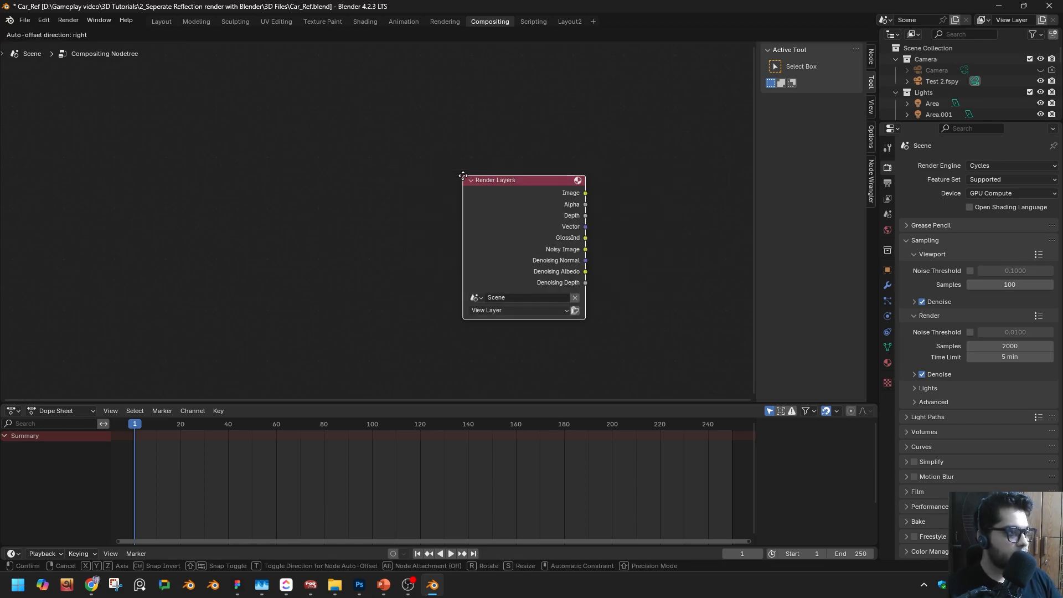
{"action": "left_click", "coordinate": [324, 165]}
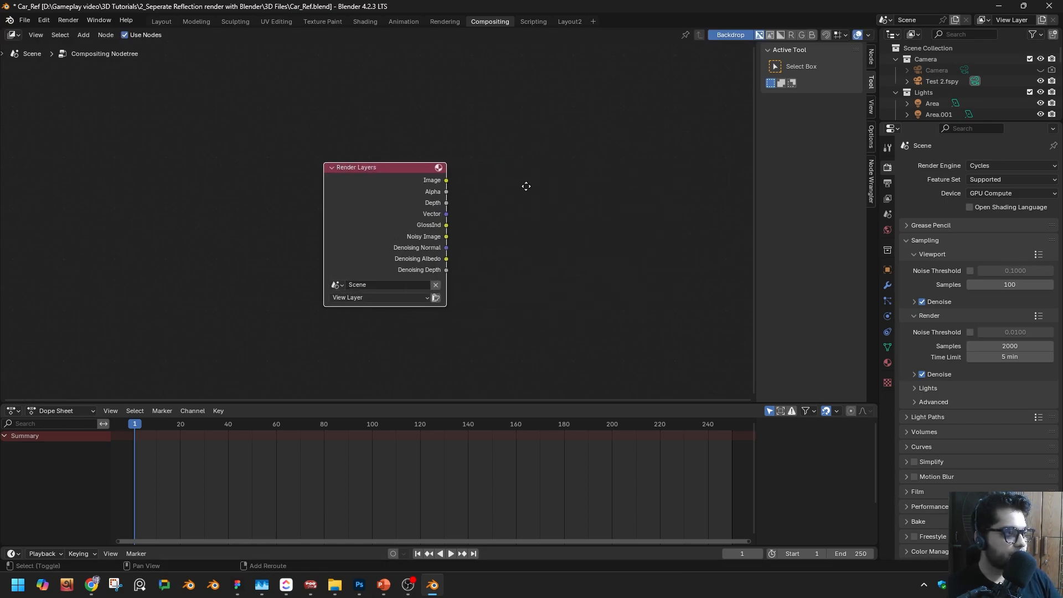
{"action": "scroll", "coordinate": [524, 185], "scroll_direction": "right", "scroll_amount": 2, "text": "ctrl"}
Step: Connect a Viewer node to the Render Layers Image output and place it well apart from the Render Layers node
{"action": "key", "text": "shift+a"}
{"action": "left_click", "coordinate": [539, 148]}
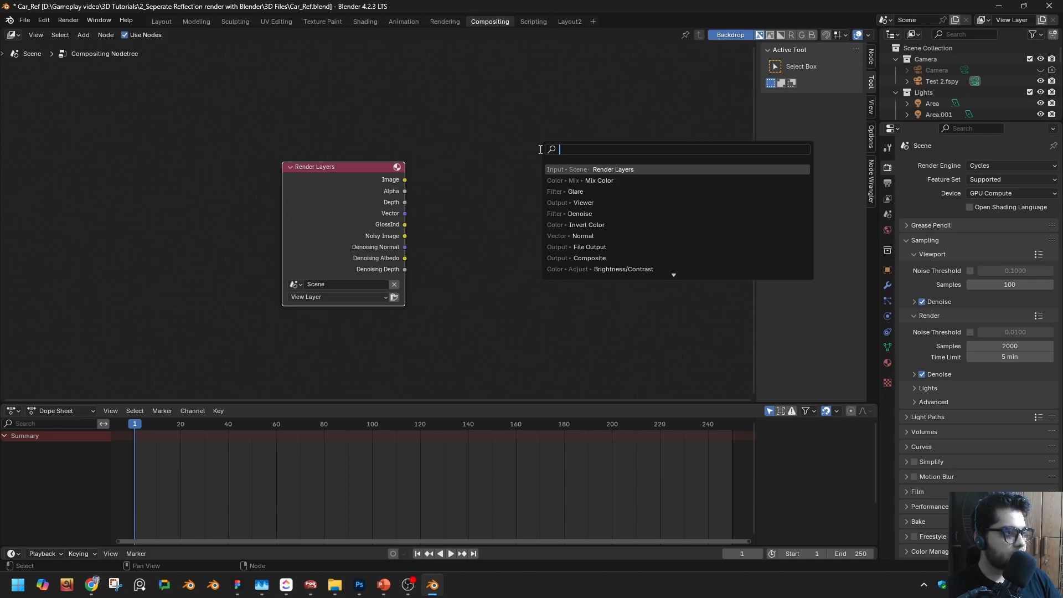
{"action": "left_click", "coordinate": [360, 169], "text": "ctrl+shift"}
{"action": "middle_click_drag", "start_coordinate": [481, 179], "coordinate": [464, 159]}
{"action": "left_click_drag", "start_coordinate": [463, 160], "coordinate": [669, 177]}
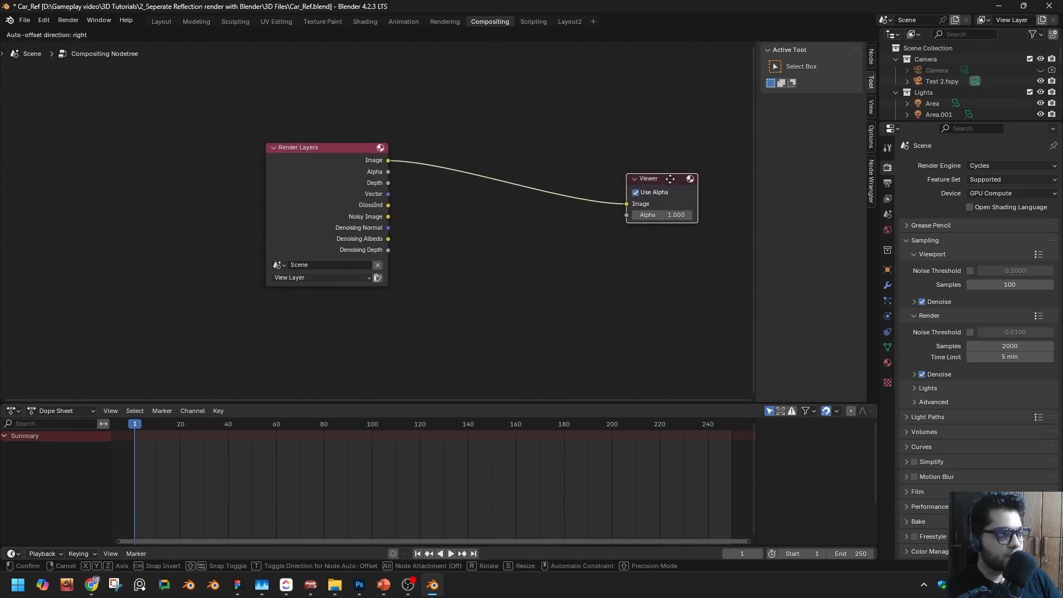
Step: Add a Composite node below the Viewer and link the Render Layers Image output to its Image input
{"action": "key", "text": "shift+a"}
{"action": "left_click", "coordinate": [552, 151]}
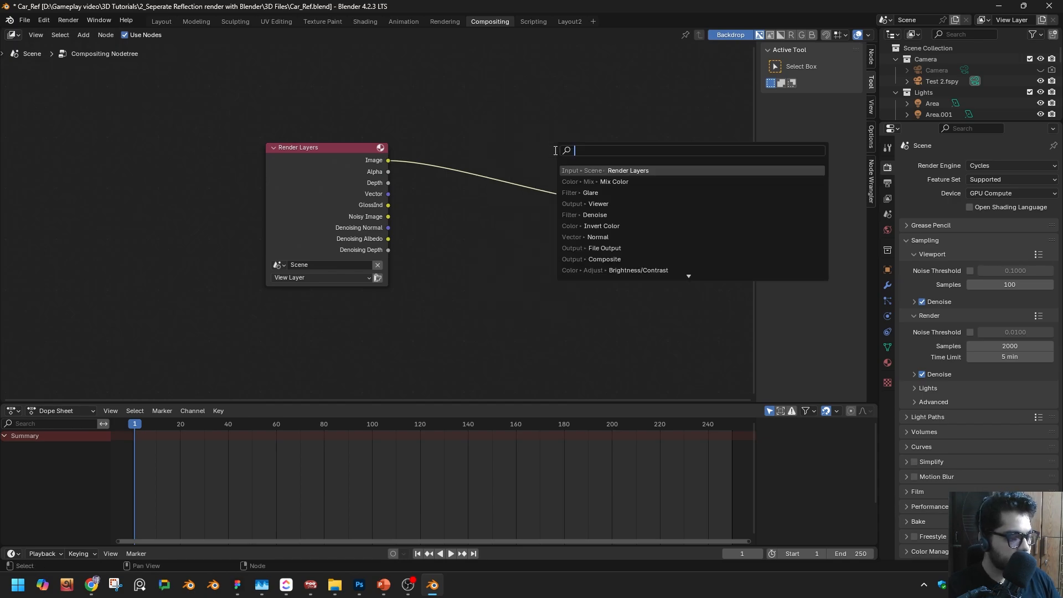
{"action": "type", "text": "com"}
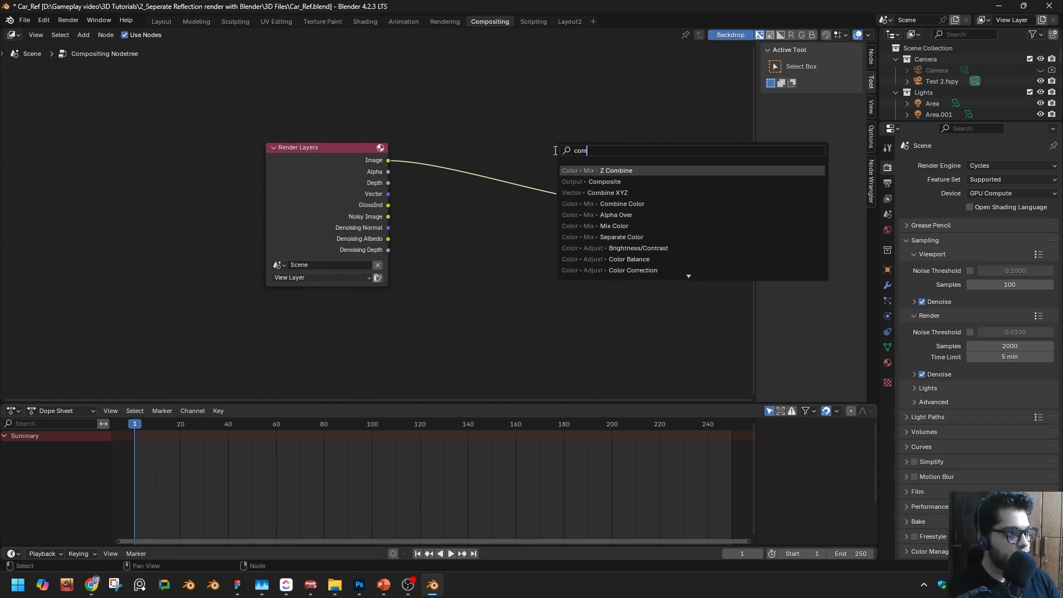
{"action": "type", "text": "pos"}
{"action": "key", "text": "Return"}
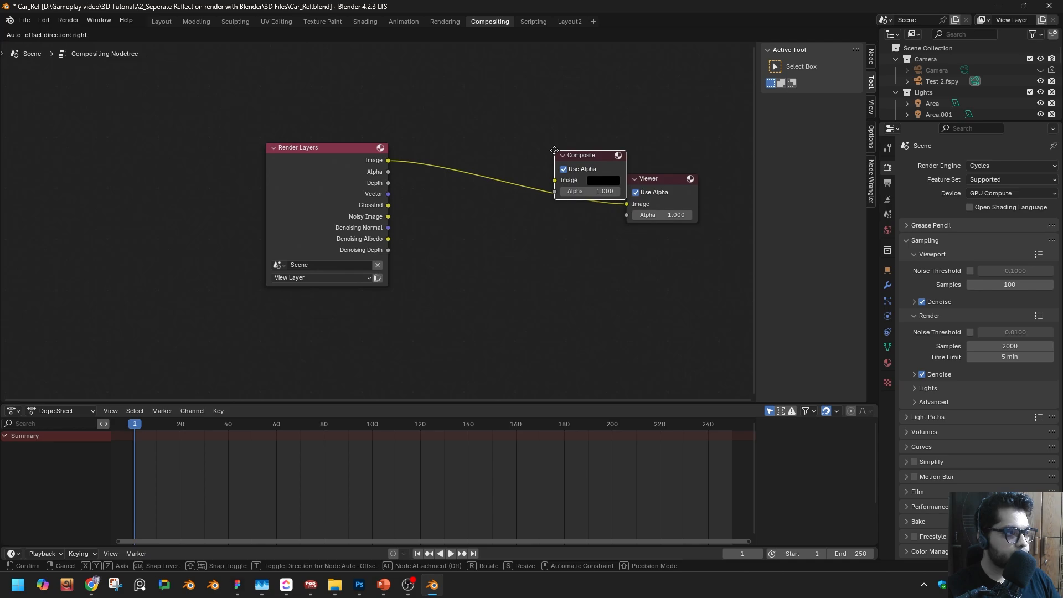
{"action": "left_click", "coordinate": [558, 246]}
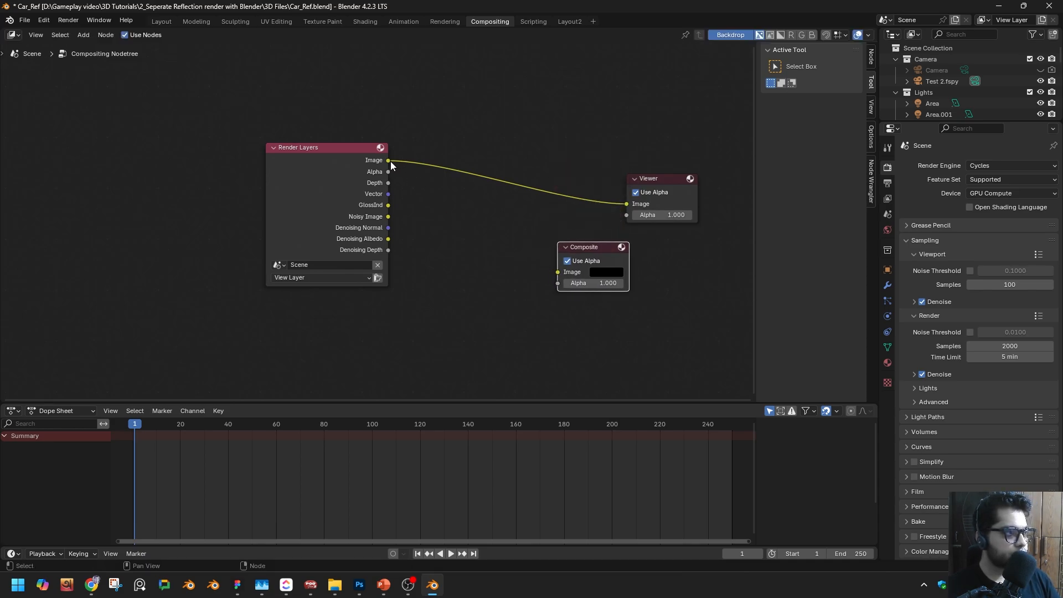
{"action": "left_click_drag", "start_coordinate": [388, 160], "coordinate": [652, 238]}
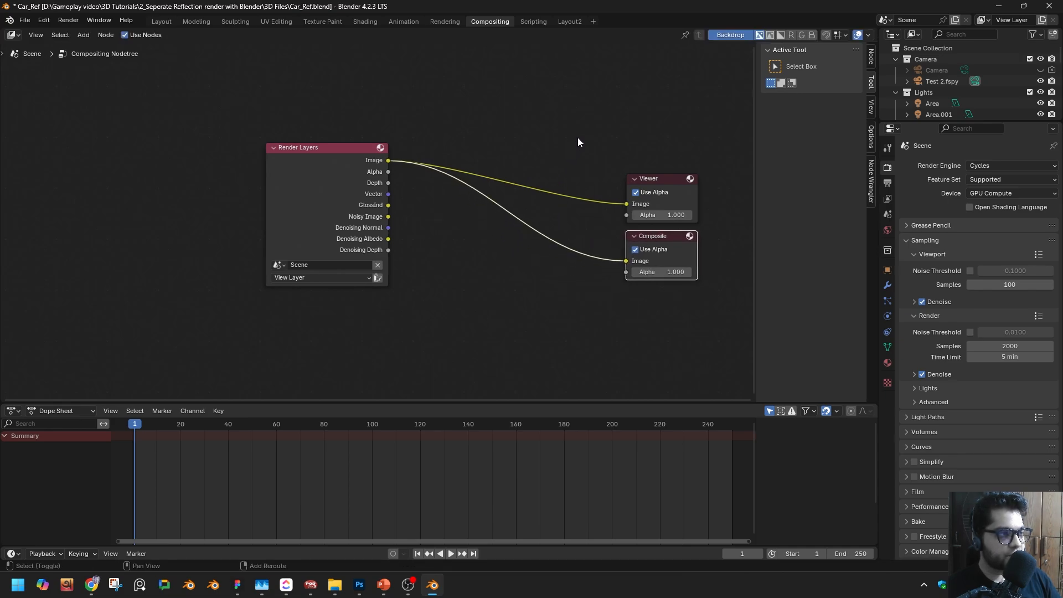
Step: Merge the Viewer and Composite links through a shared reroute and feed it from the Render Layers GlossInd output
{"action": "left_click_drag", "start_coordinate": [587, 112], "coordinate": [557, 235], "text": "shift"}
{"action": "right_click_drag", "start_coordinate": [573, 107], "coordinate": [555, 233], "text": "shift"}
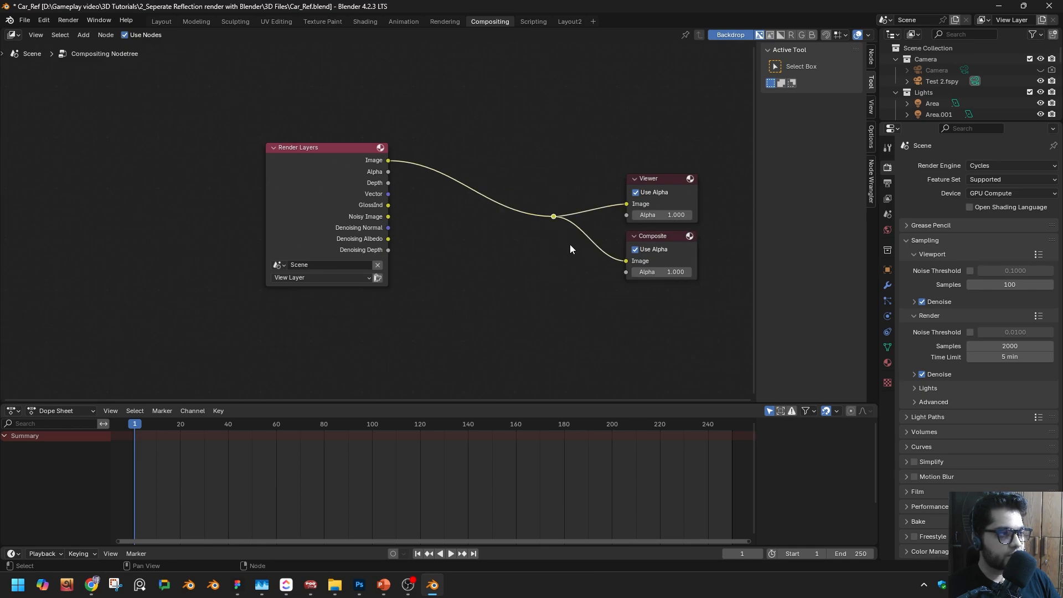
{"action": "scroll", "coordinate": [648, 302], "scroll_direction": "up", "scroll_amount": 2}
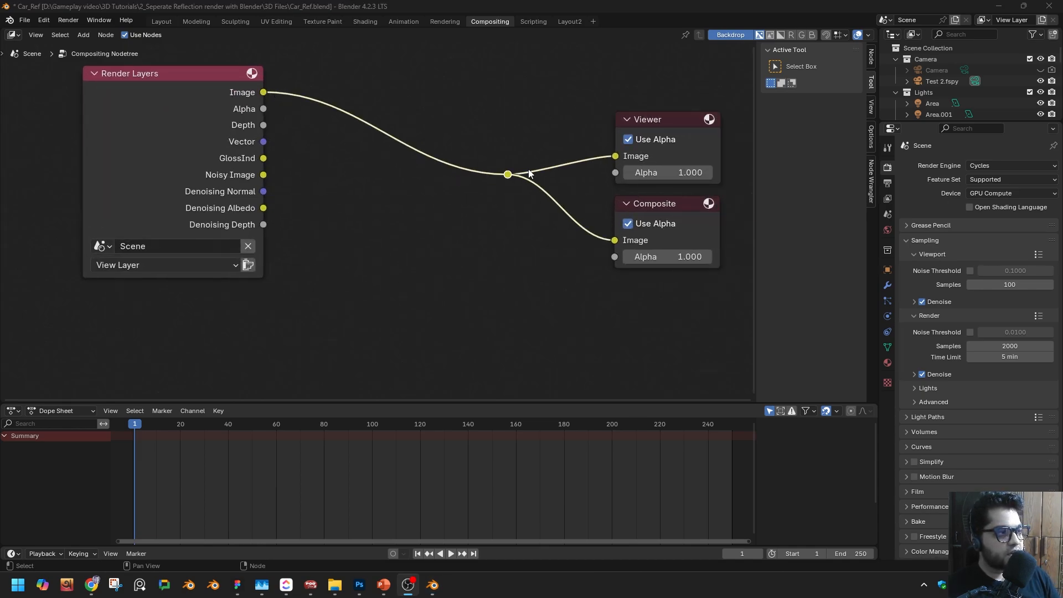
{"action": "left_click_drag", "start_coordinate": [263, 158], "coordinate": [507, 175]}
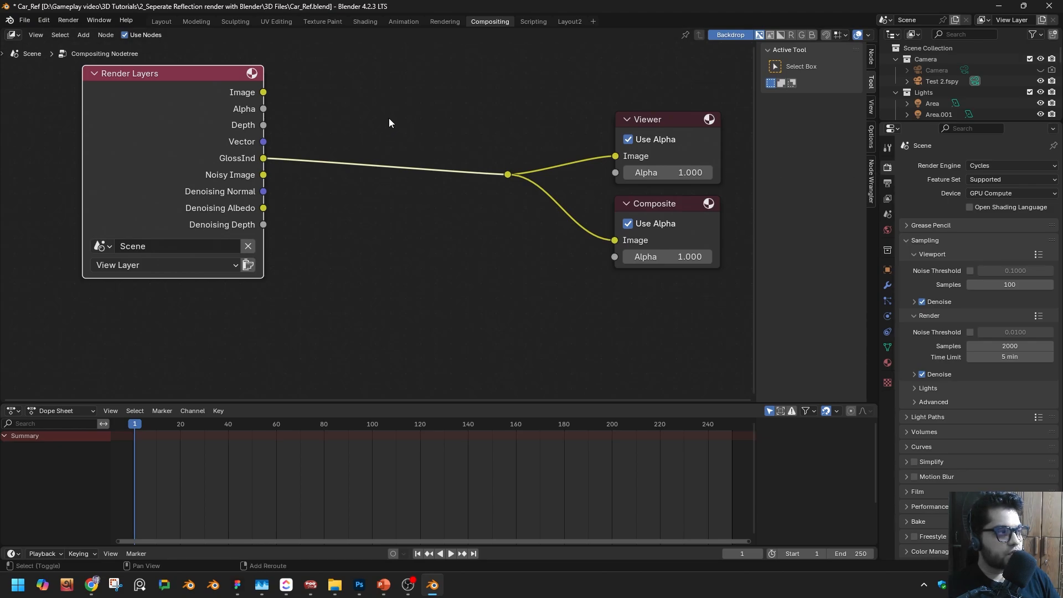
Step: Check the view layer's enabled passes and insert a Denoise node on the link between the GlossInd output and the reroute
{"action": "key", "text": "shift+a"}
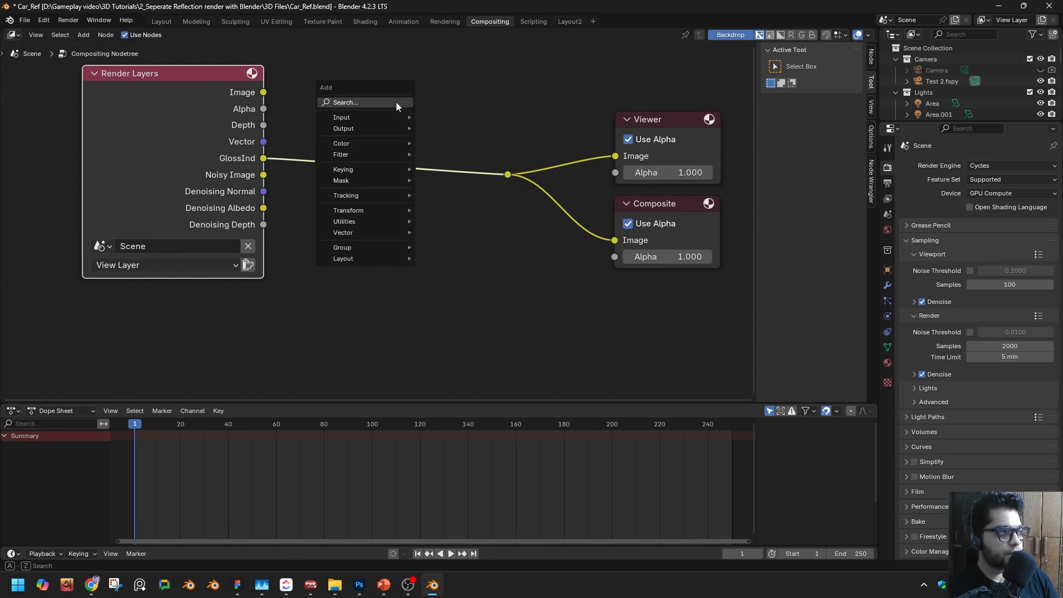
{"action": "left_click", "coordinate": [887, 270]}
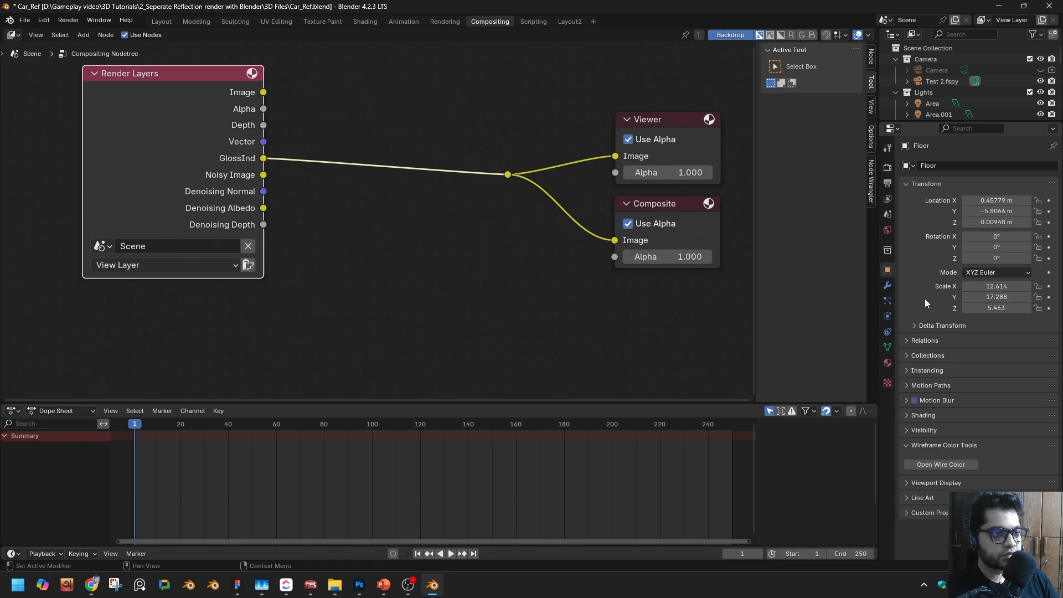
{"action": "left_click", "coordinate": [886, 199]}
{"action": "scroll", "coordinate": [992, 282], "scroll_direction": "down", "scroll_amount": 2}
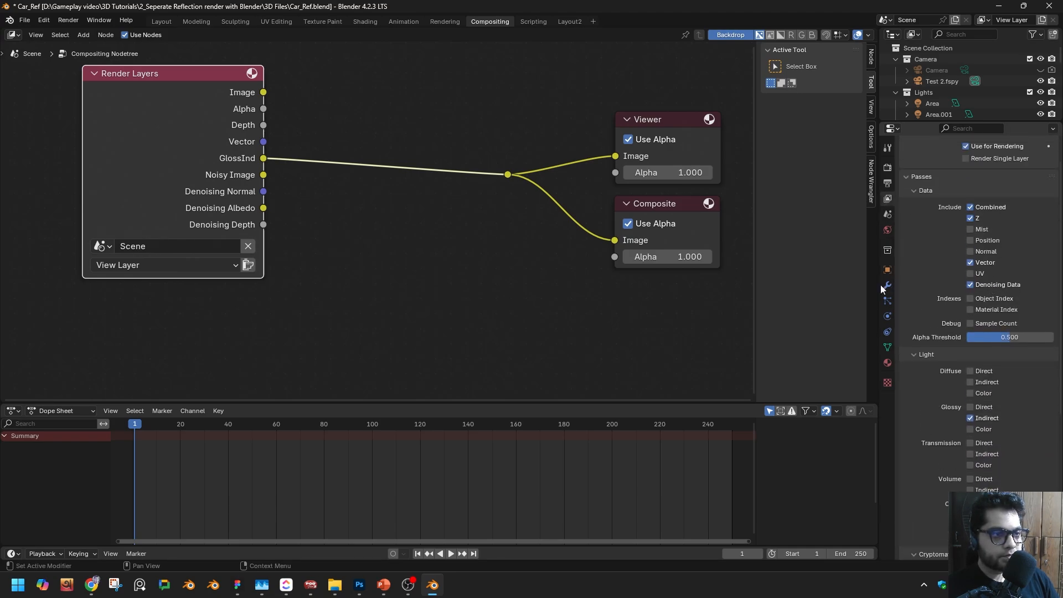
{"action": "scroll", "coordinate": [270, 176], "scroll_direction": "up", "scroll_amount": 2}
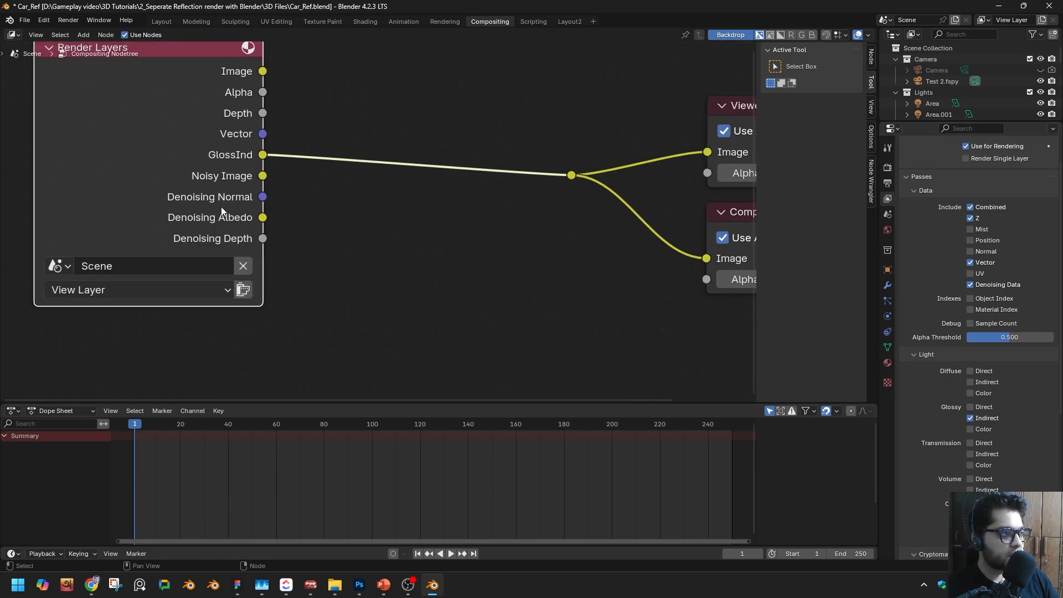
{"action": "key", "text": "shift+a"}
{"action": "left_click", "coordinate": [382, 218]}
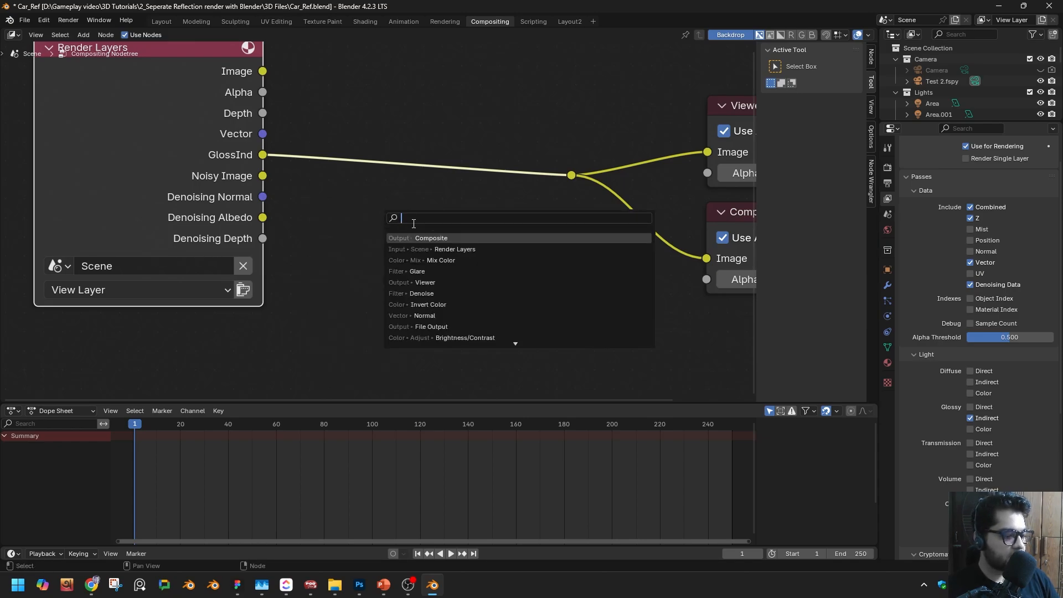
{"action": "type", "text": "denoi"}
{"action": "key", "text": "Return"}
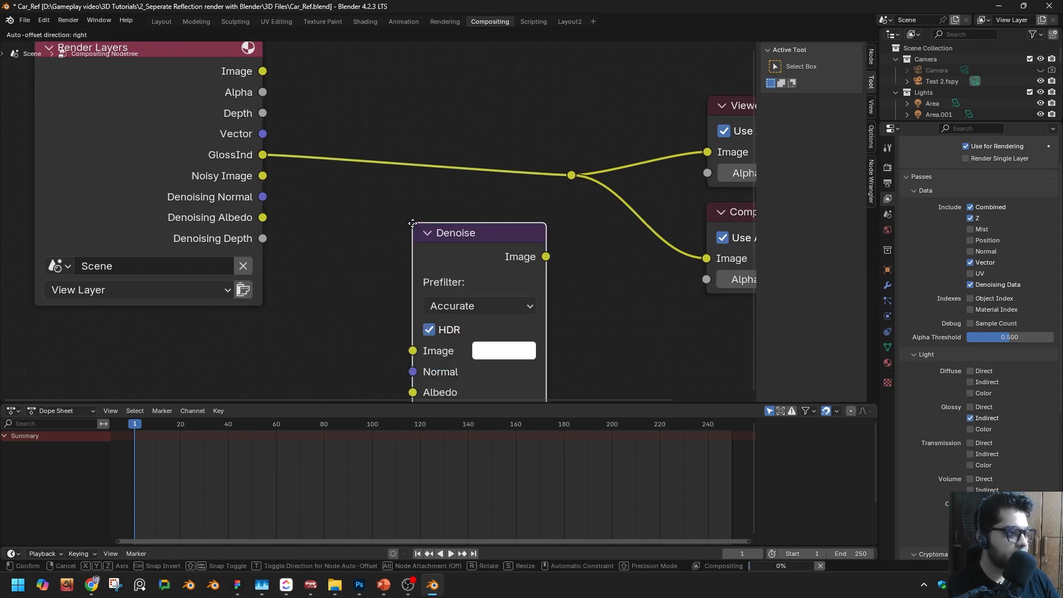
{"action": "left_click", "coordinate": [331, 94]}
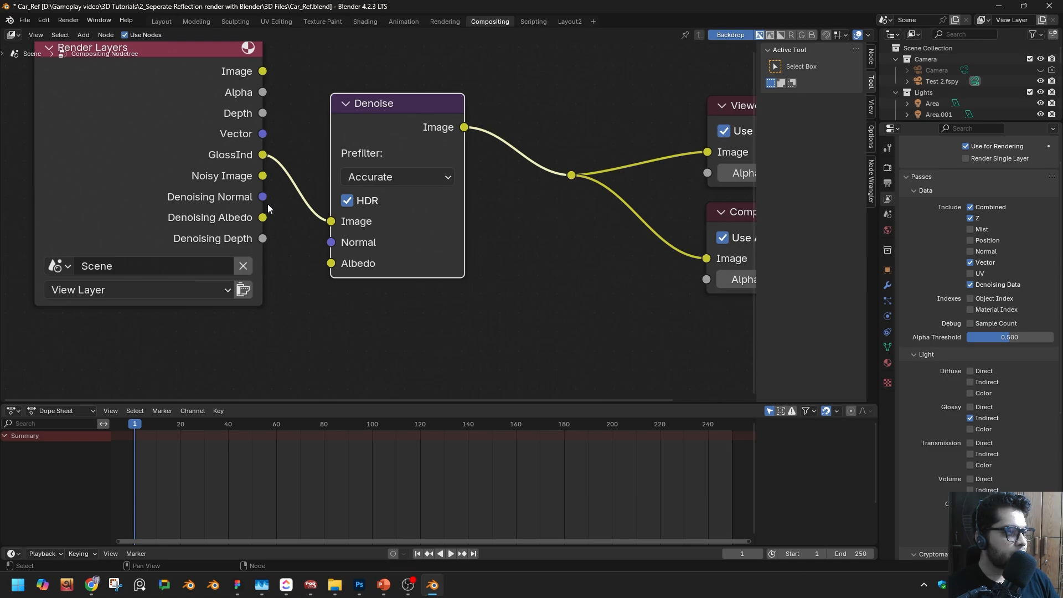
Step: Link the Denoising Normal and Denoising Albedo outputs to the Denoise node's Normal and Albedo inputs and space that node away from Render Layers
{"action": "left_click_drag", "start_coordinate": [262, 197], "coordinate": [321, 235]}
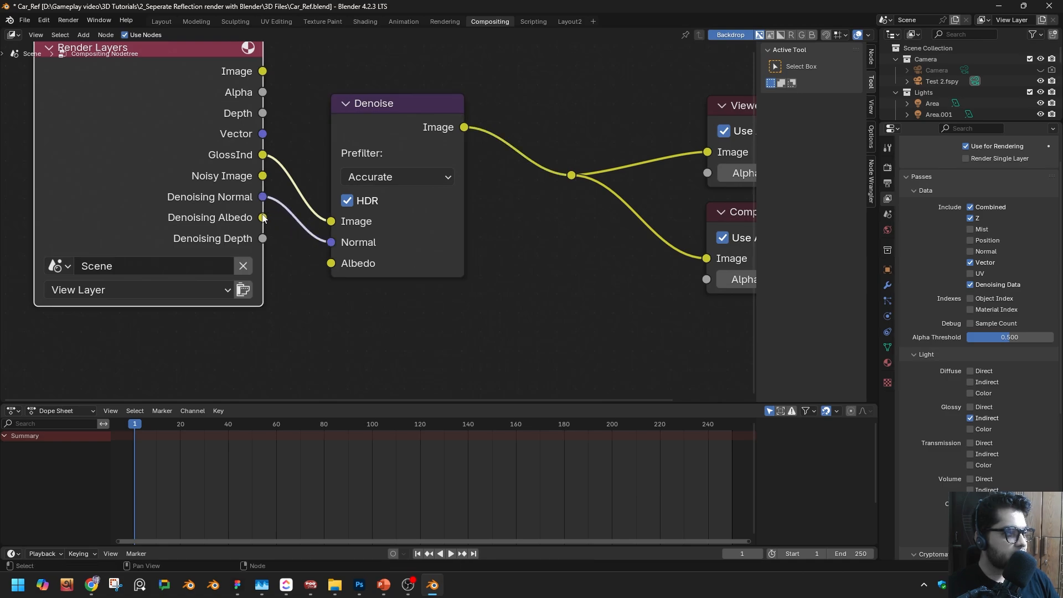
{"action": "left_click_drag", "start_coordinate": [264, 218], "coordinate": [331, 262]}
{"action": "middle_click_drag", "start_coordinate": [427, 179], "coordinate": [423, 209]}
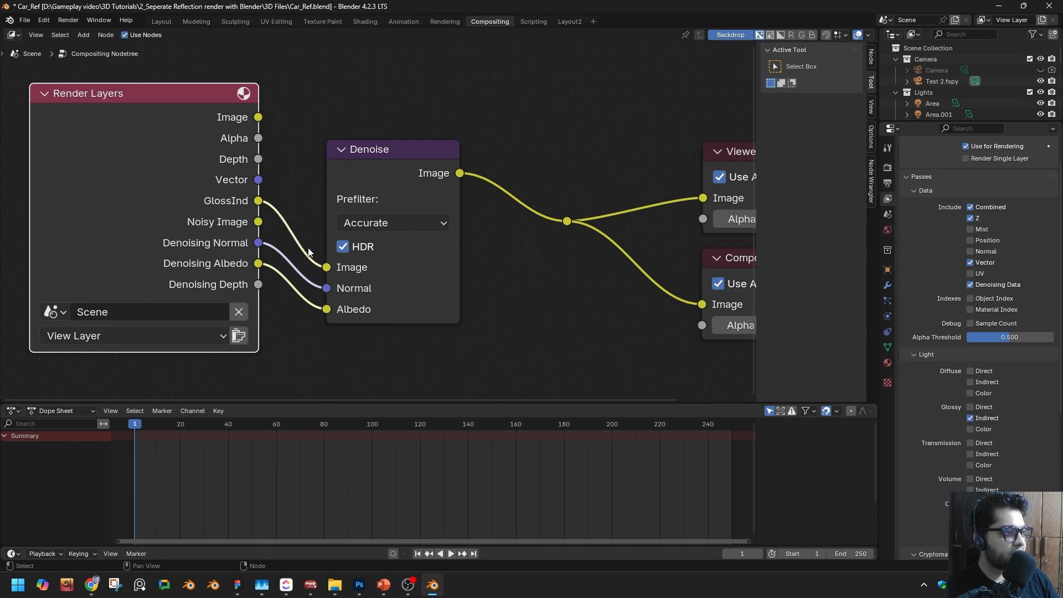
{"action": "middle_click_drag", "start_coordinate": [465, 178], "coordinate": [394, 196]}
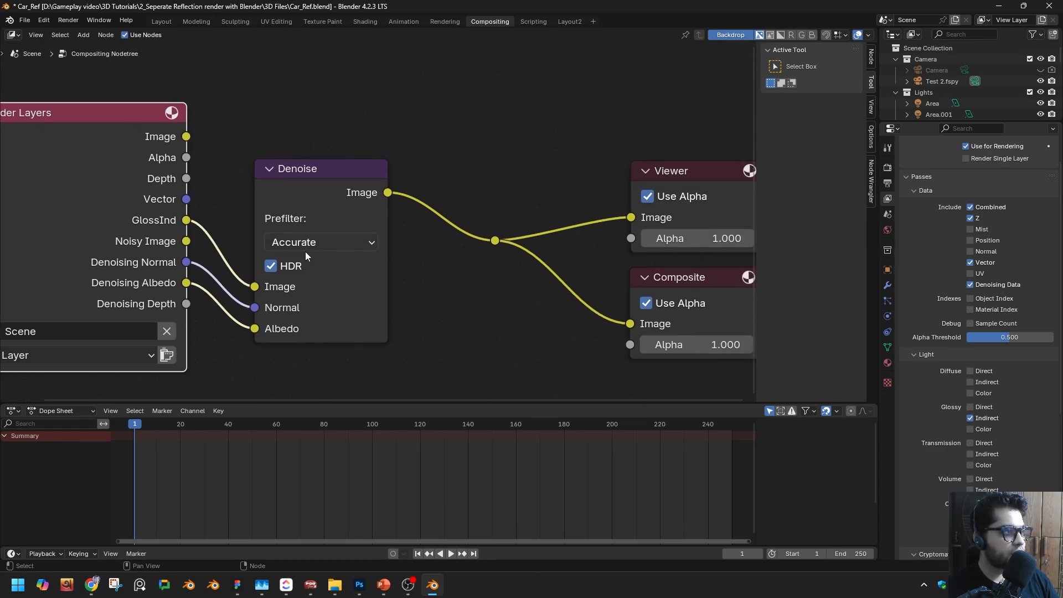
{"action": "middle_click_drag", "start_coordinate": [307, 256], "coordinate": [413, 237]}
{"action": "left_click_drag", "start_coordinate": [413, 237], "coordinate": [457, 252]}
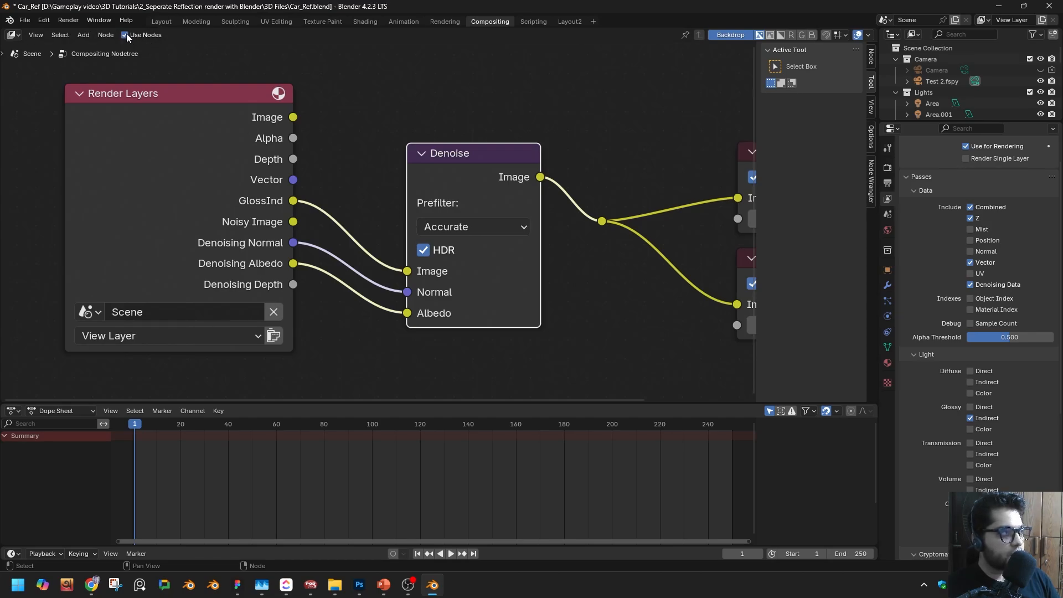
Step: Return to the Layout workspace, set the camera viewport to Solid shading and render the image
{"action": "left_click", "coordinate": [164, 22]}
{"action": "key", "text": "z"}
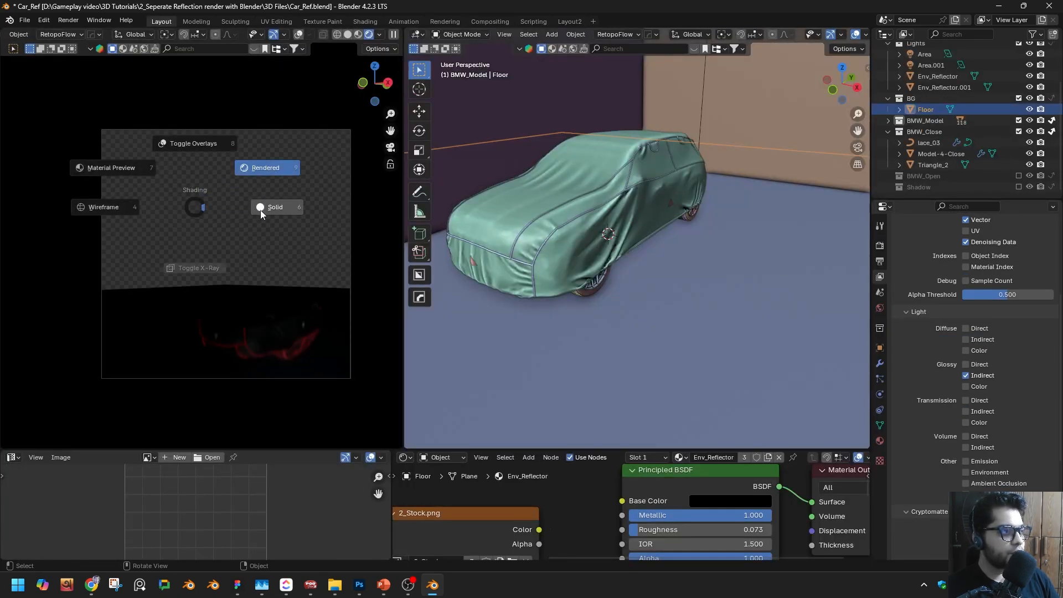
{"action": "left_click", "coordinate": [260, 207]}
{"action": "key", "text": "F12"}
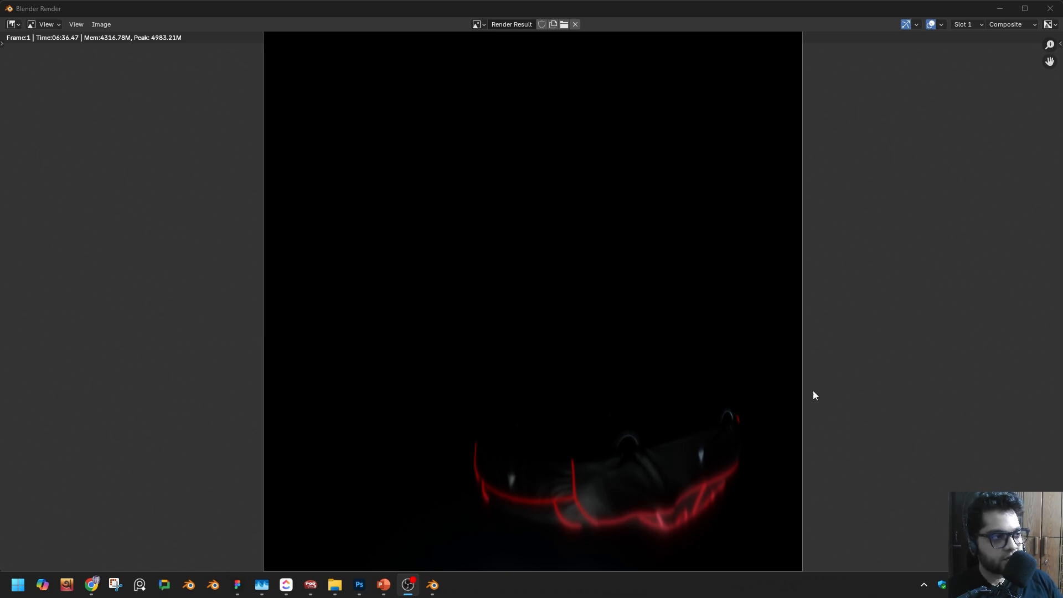
Step: Save the finished render as a PNG named Reflection in the Renders folder
{"action": "left_click", "coordinate": [95, 24]}
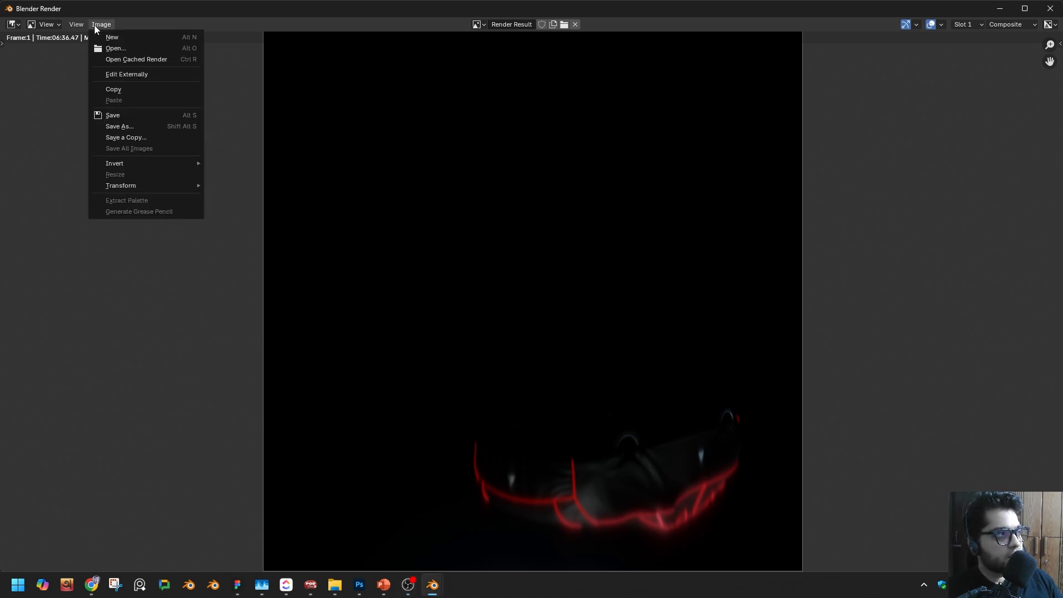
{"action": "left_click", "coordinate": [136, 127]}
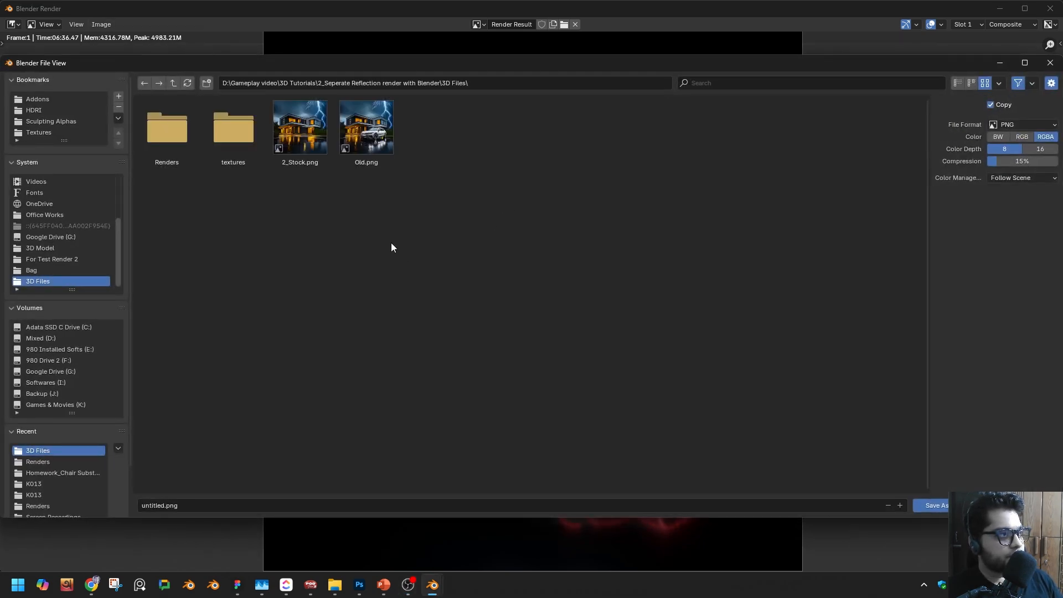
{"action": "double_click", "coordinate": [165, 148]}
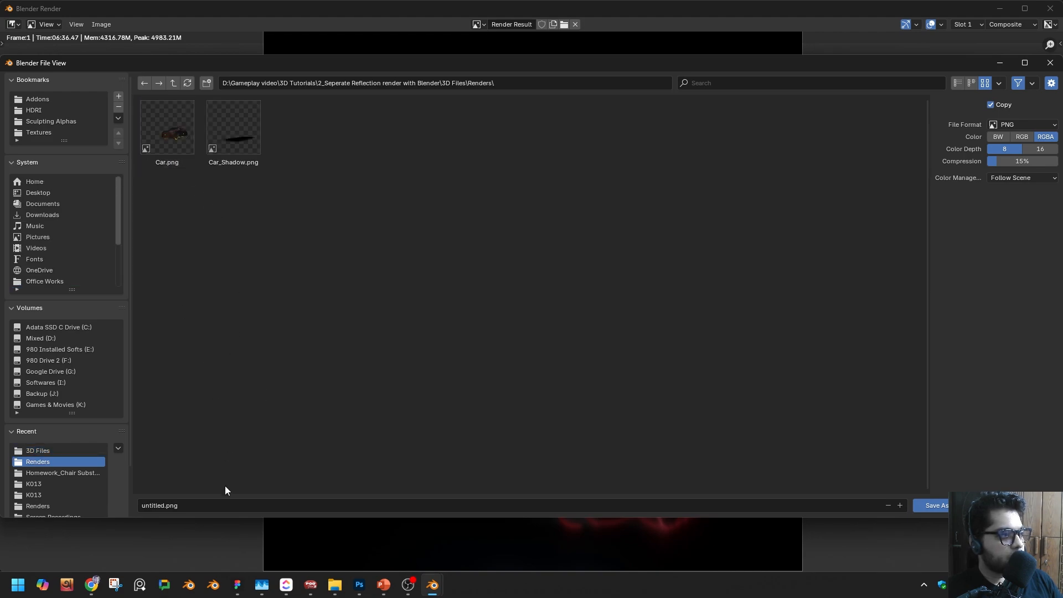
{"action": "left_click", "coordinate": [205, 503]}
{"action": "type", "text": "Re"}
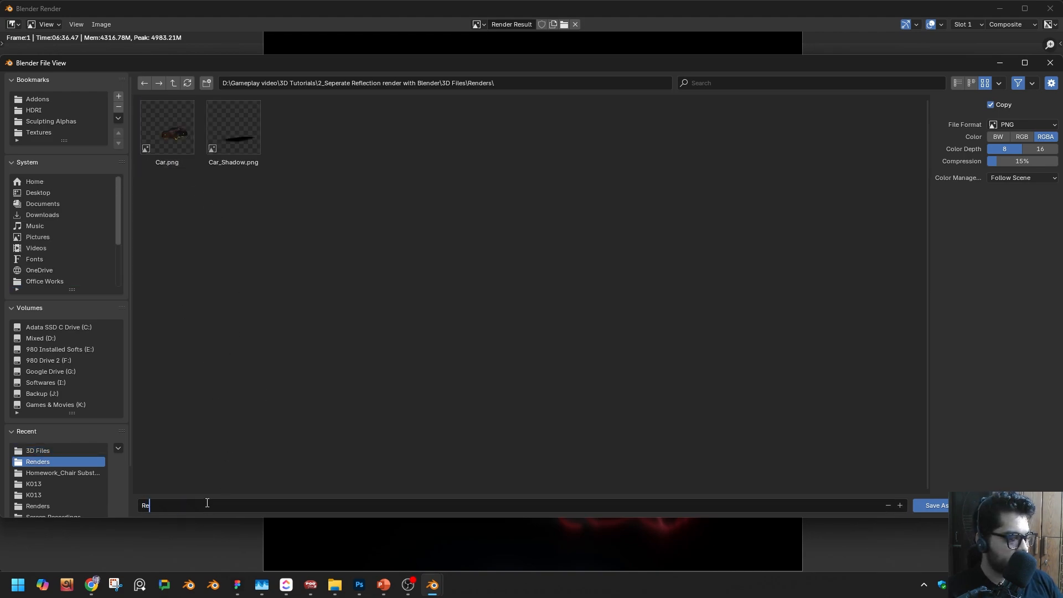
{"action": "type", "text": "flection"}
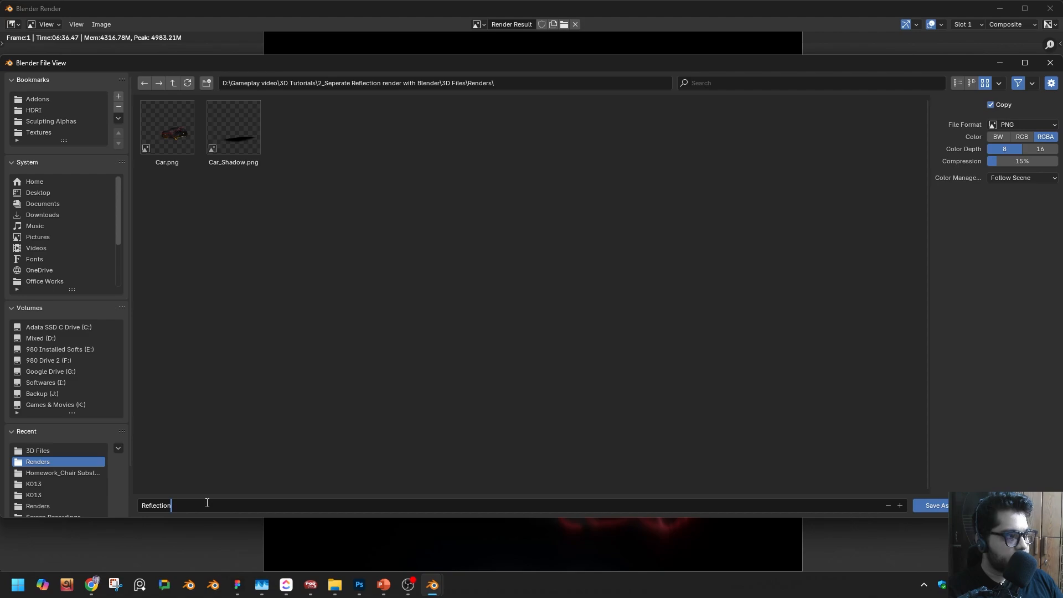
{"action": "key", "text": "Return"}
Step: Switch to File Explorer and open Reflection.png in Paint to inspect it, closing Paint when done
{"action": "key", "text": "alt+Tab"}
{"action": "left_click", "coordinate": [506, 165]}
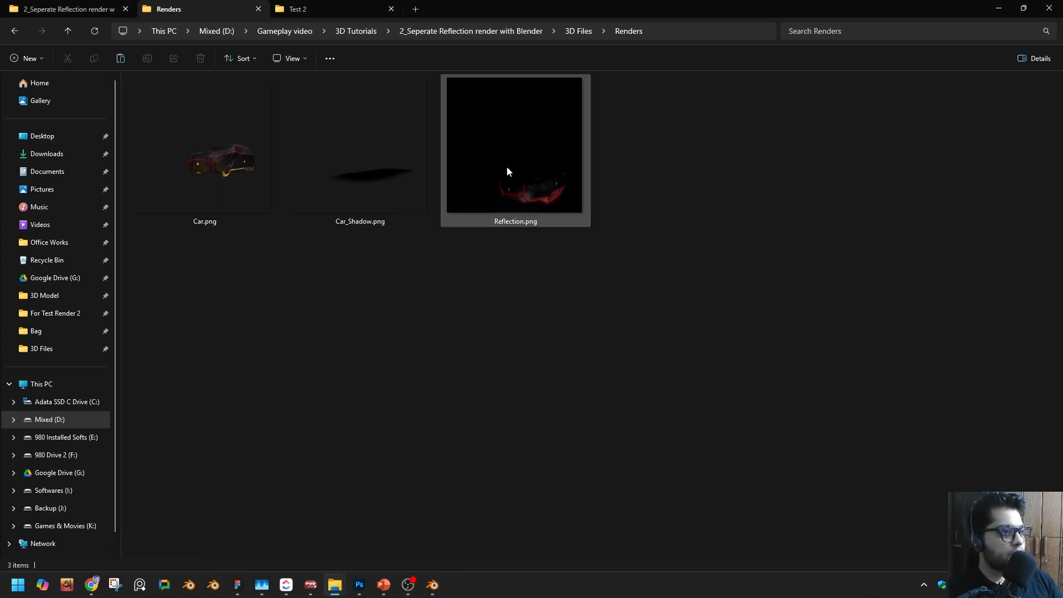
{"action": "double_click", "coordinate": [506, 165]}
{"action": "right_click", "coordinate": [507, 163]}
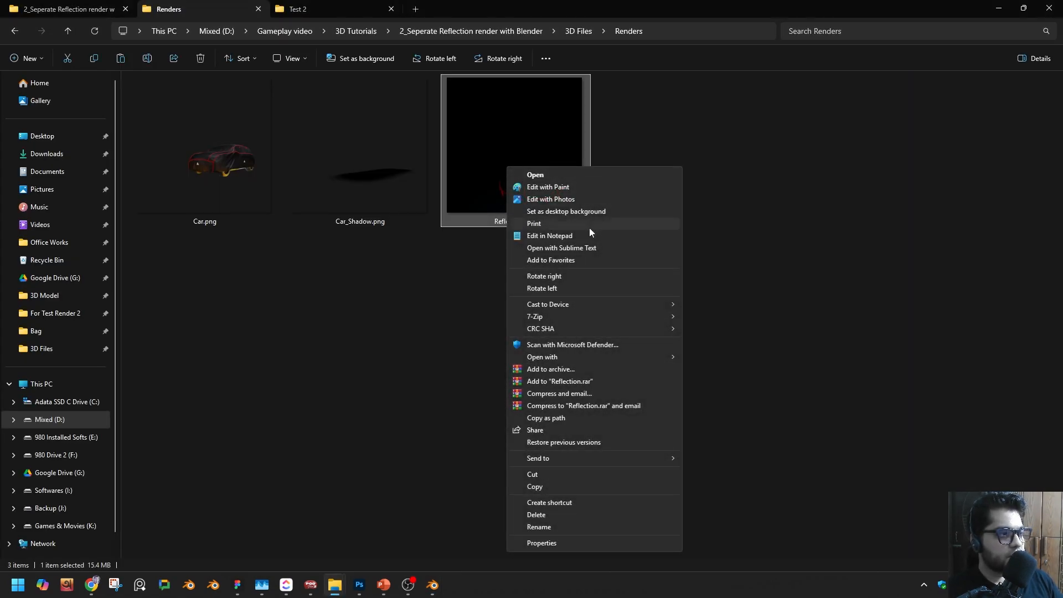
{"action": "mouse_move", "coordinate": [583, 358]}
{"action": "left_click", "coordinate": [702, 367]}
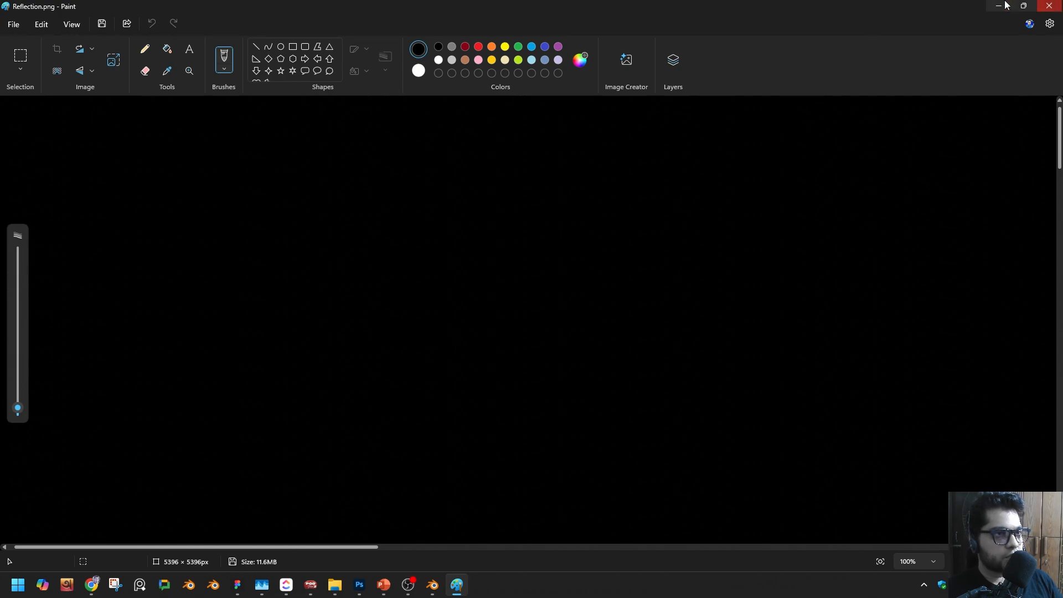
{"action": "left_click", "coordinate": [1048, 5]}
Step: Open the background image 2_Stock.png from the 3D Files folder in Photoshop
{"action": "left_click", "coordinate": [564, 367]}
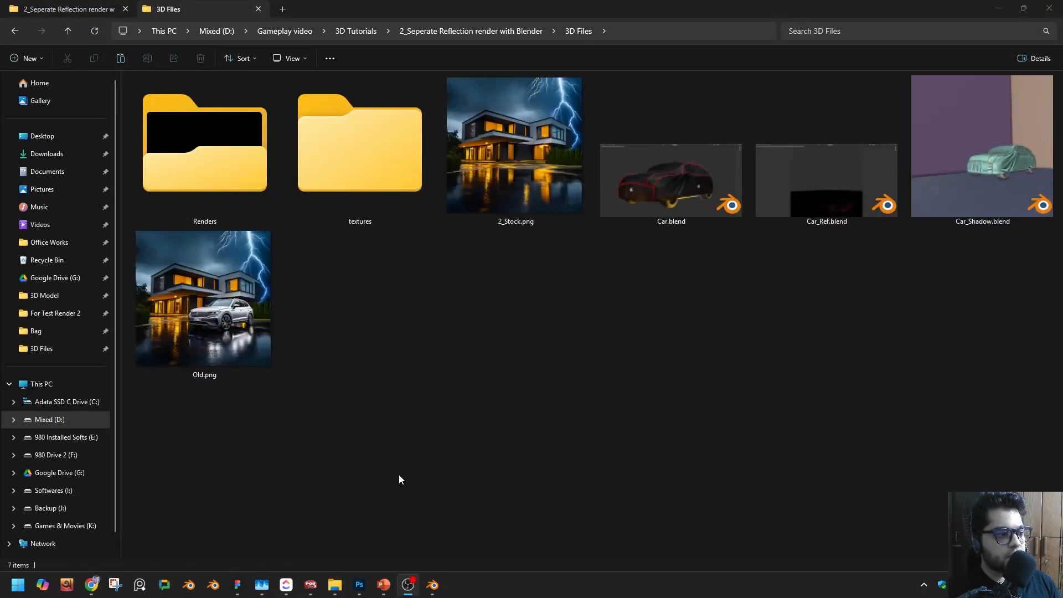
{"action": "left_click", "coordinate": [514, 152]}
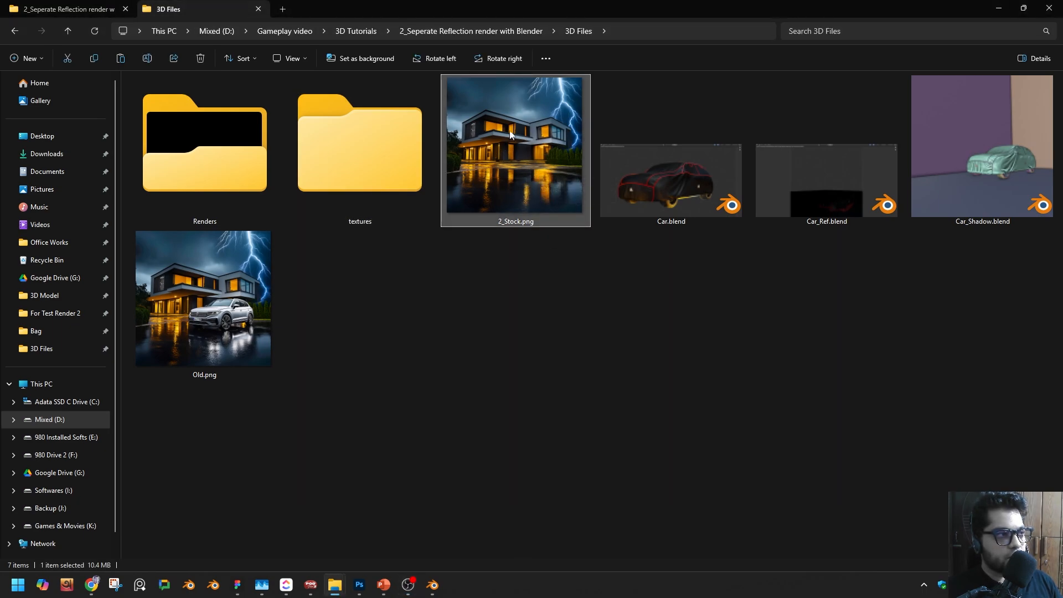
{"action": "mouse_move", "coordinate": [510, 134]}
{"action": "left_mouse_down"}
{"action": "mouse_move", "coordinate": [504, 205]}
{"action": "mouse_move", "coordinate": [363, 526]}
{"action": "mouse_move", "coordinate": [361, 586]}
{"action": "mouse_move", "coordinate": [364, 86]}
{"action": "left_mouse_up"}
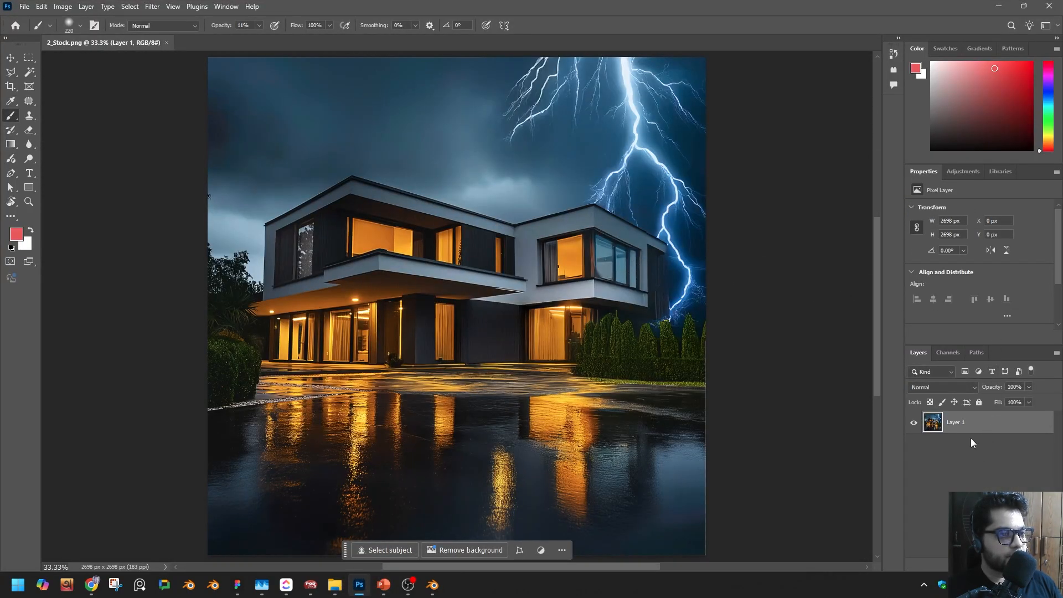
Step: Place Car.png from the Renders folder over the house background in Photoshop at its default fitted size
{"action": "key", "text": "alt+Tab"}
{"action": "double_click", "coordinate": [207, 155]}
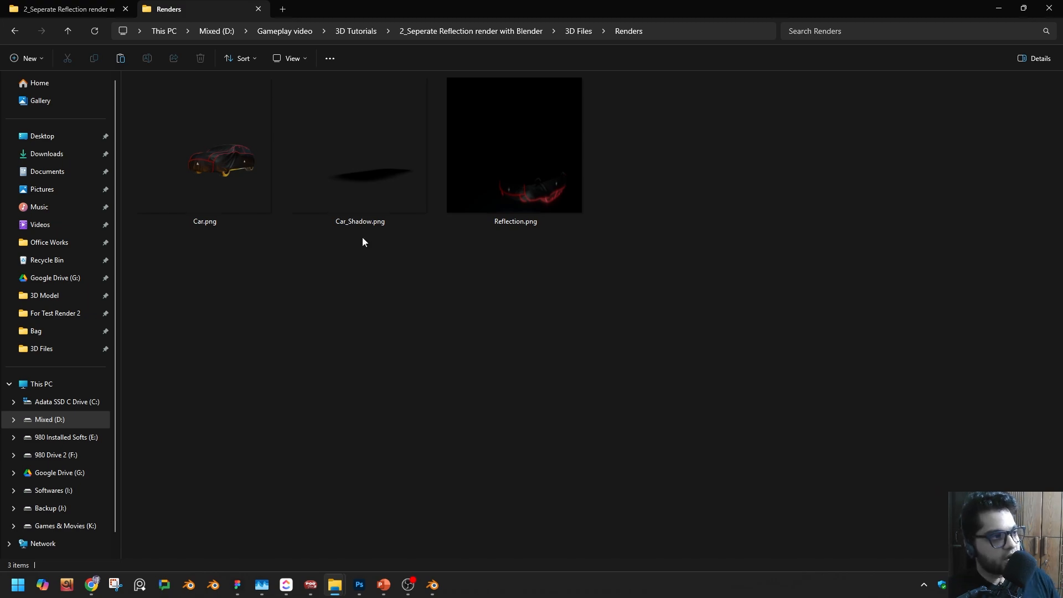
{"action": "left_click", "coordinate": [228, 210]}
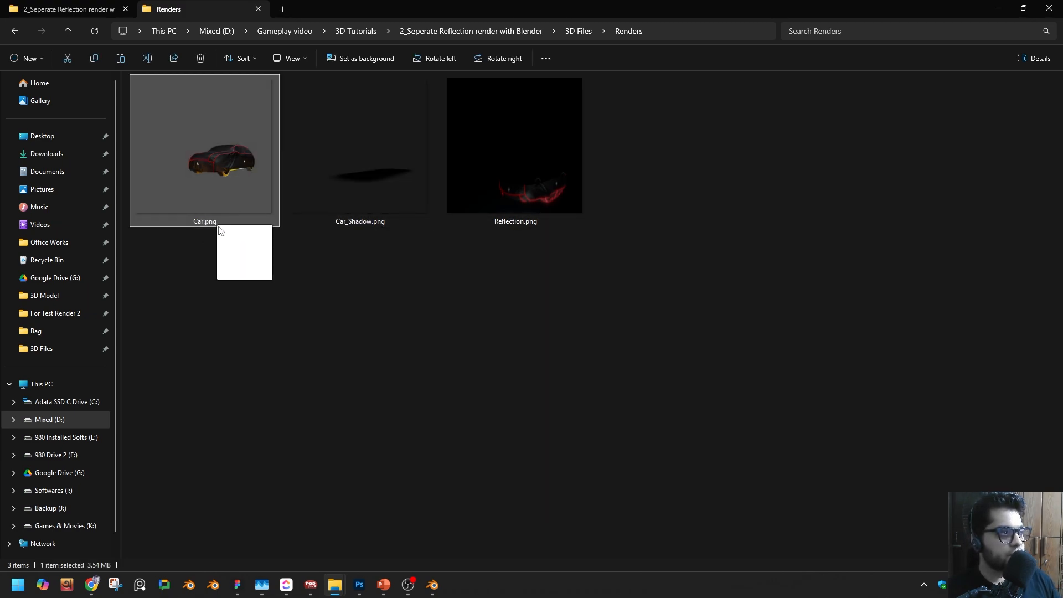
{"action": "key", "text": "alt+Tab"}
{"action": "left_click_drag", "start_coordinate": [220, 229], "coordinate": [455, 281]}
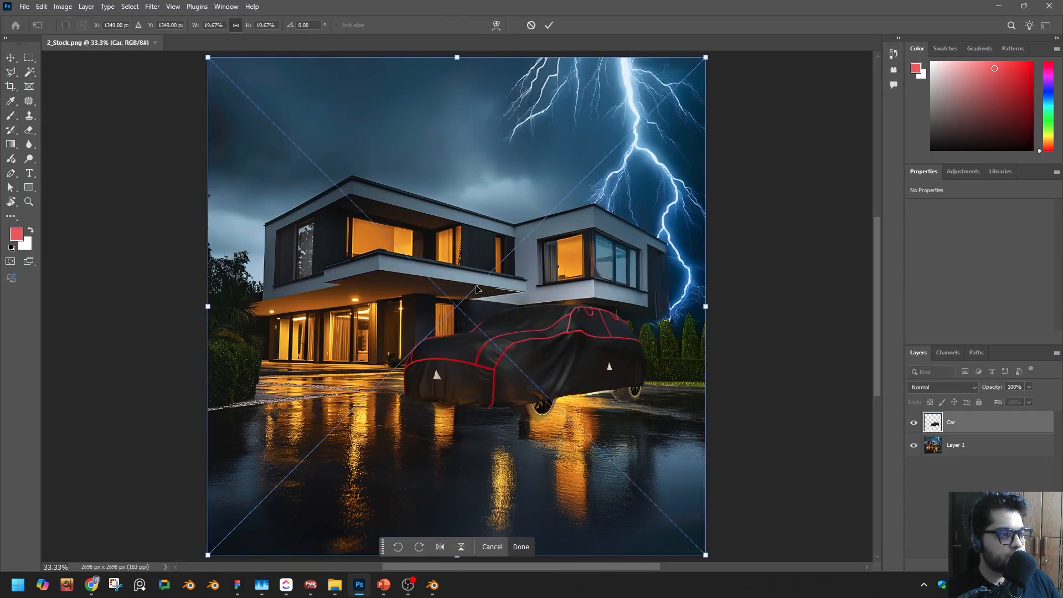
{"action": "left_click", "coordinate": [549, 25]}
{"action": "key", "text": "b"}
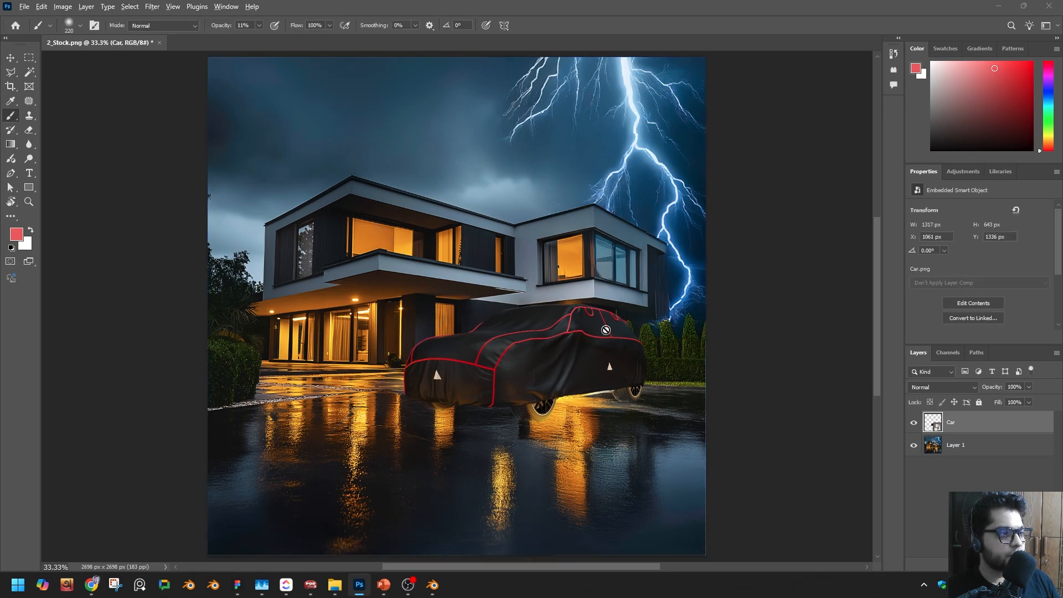
Step: Place Car_Shadow.png from the Renders folder into the composition and move its layer beneath the Car layer
{"action": "key", "text": "alt+Tab"}
{"action": "left_click_drag", "start_coordinate": [393, 147], "coordinate": [455, 382]}
{"action": "key", "text": "alt+Tab"}
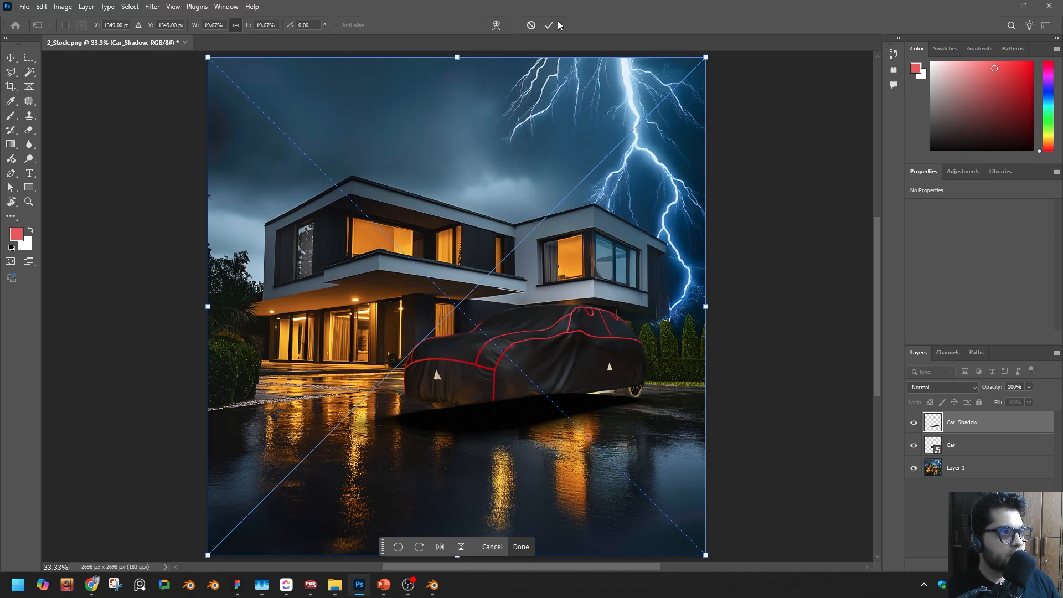
{"action": "left_click", "coordinate": [548, 25]}
{"action": "left_click_drag", "start_coordinate": [992, 423], "coordinate": [989, 446]}
Step: Place Reflection.png into the composition, move its layer beneath Car_Shadow and toggle its visibility to compare against the background
{"action": "key", "text": "alt+Tab"}
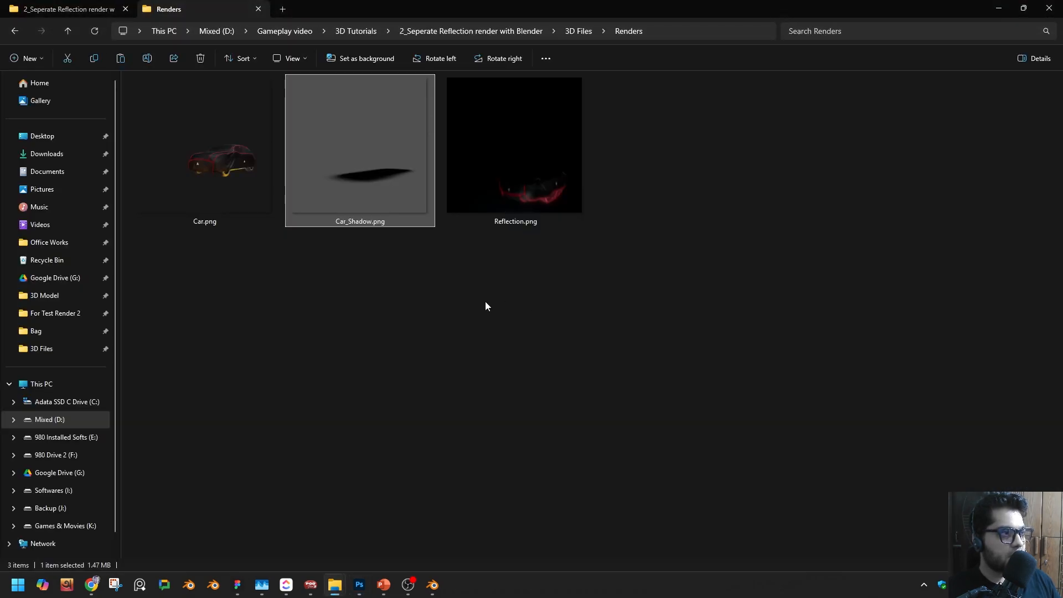
{"action": "left_click_drag", "start_coordinate": [516, 219], "coordinate": [506, 337]}
{"action": "key", "text": "alt+Tab"}
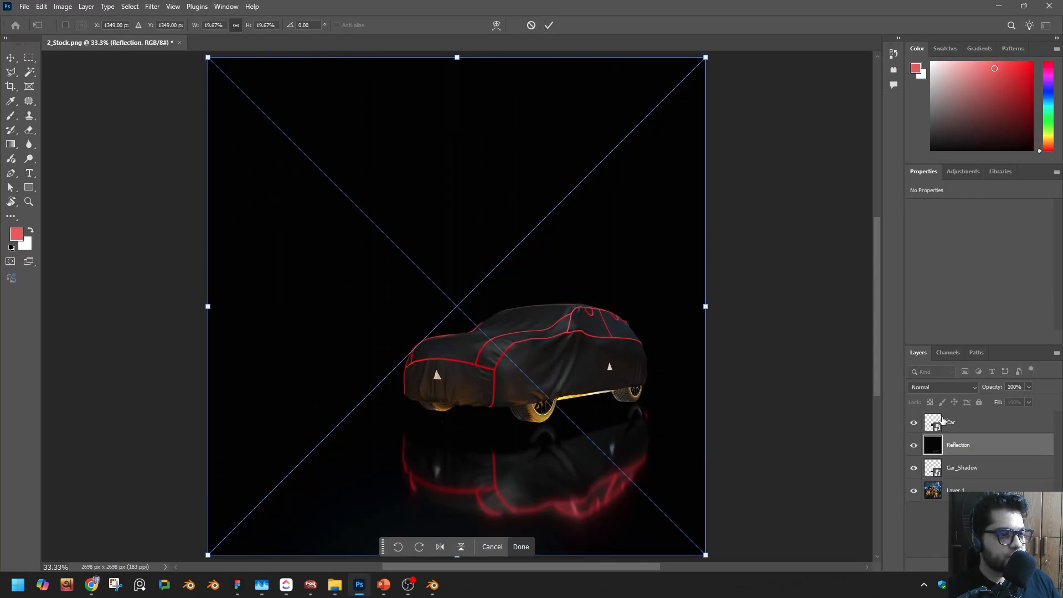
{"action": "left_click", "coordinate": [548, 25]}
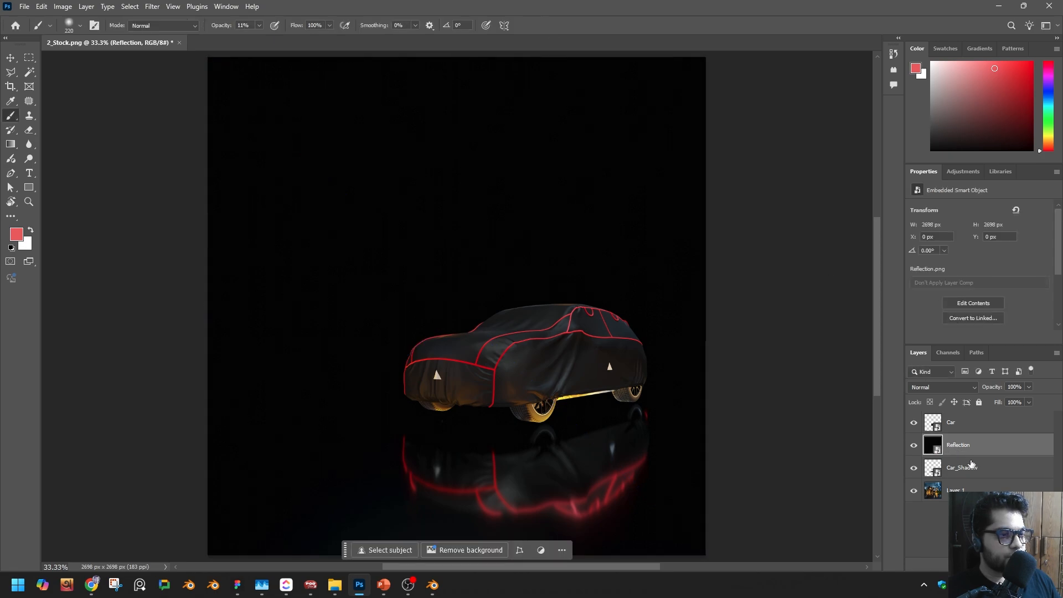
{"action": "left_click_drag", "start_coordinate": [980, 451], "coordinate": [944, 479]}
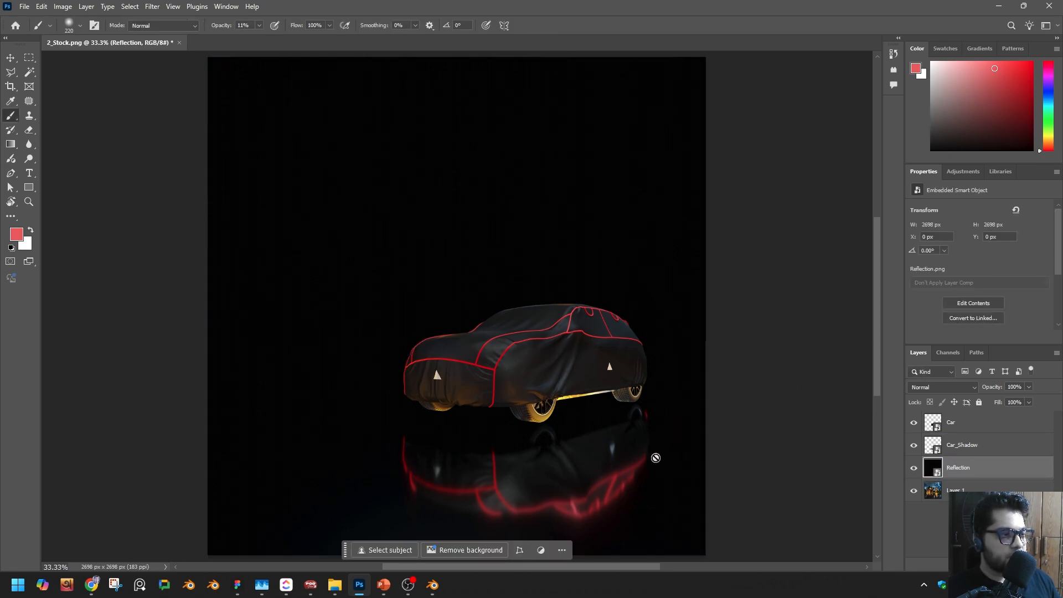
{"action": "left_click", "coordinate": [914, 468]}
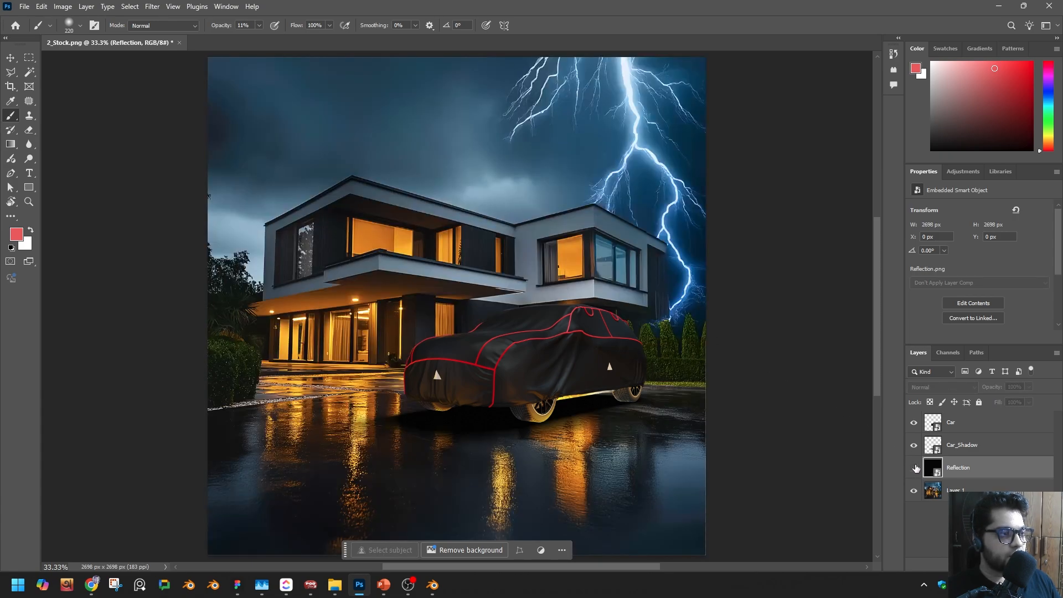
{"action": "left_click", "coordinate": [914, 468]}
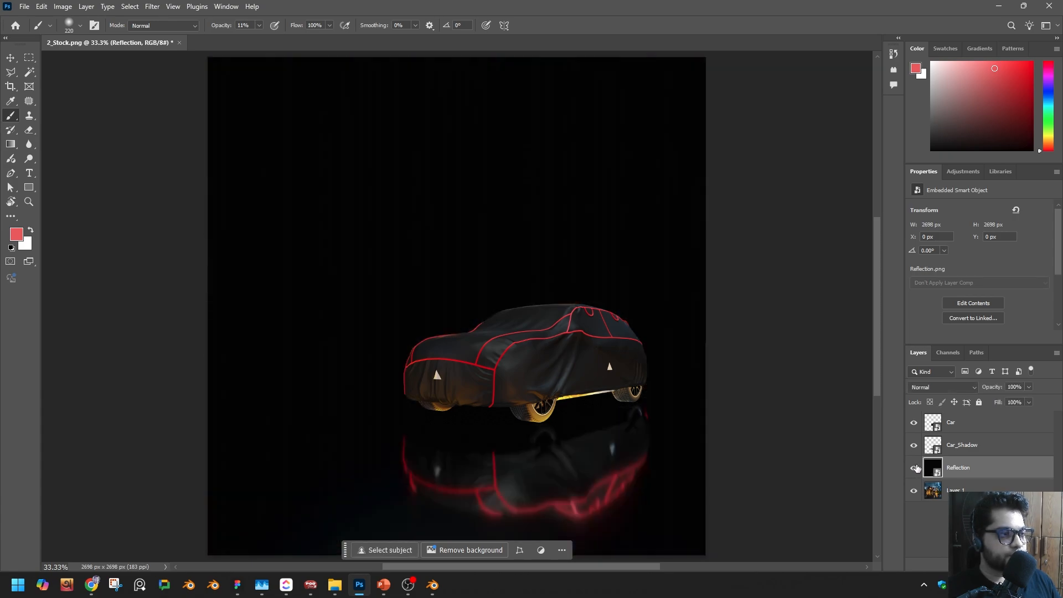
Step: Set the Reflection layer's blend mode to Screen so the black background drops out over the house image
{"action": "left_click", "coordinate": [931, 386]}
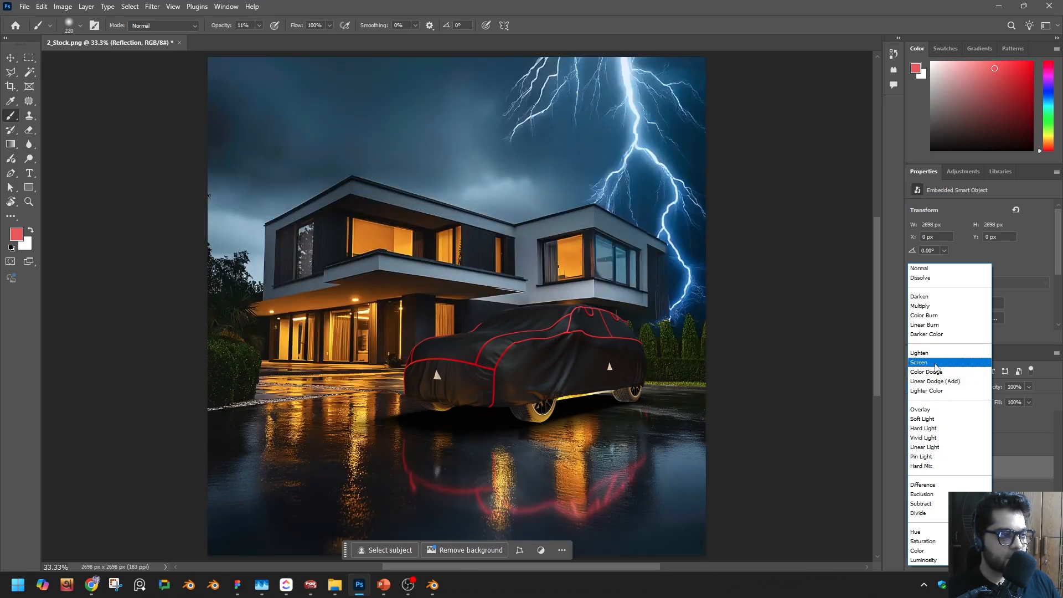
{"action": "left_click", "coordinate": [934, 362]}
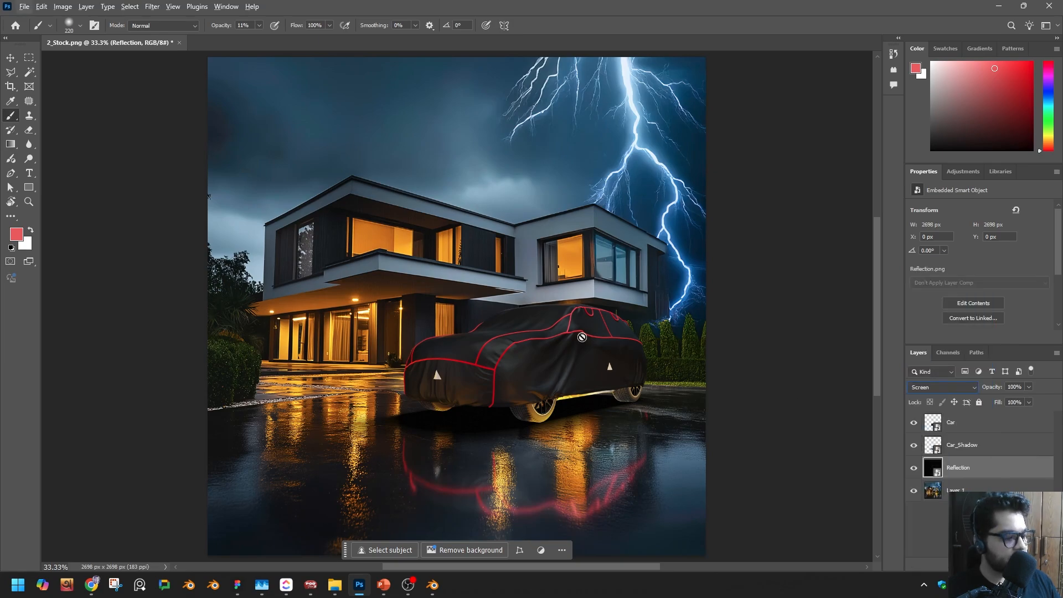
{"action": "key", "text": "alt+v"}
{"action": "left_click", "coordinate": [960, 469]}
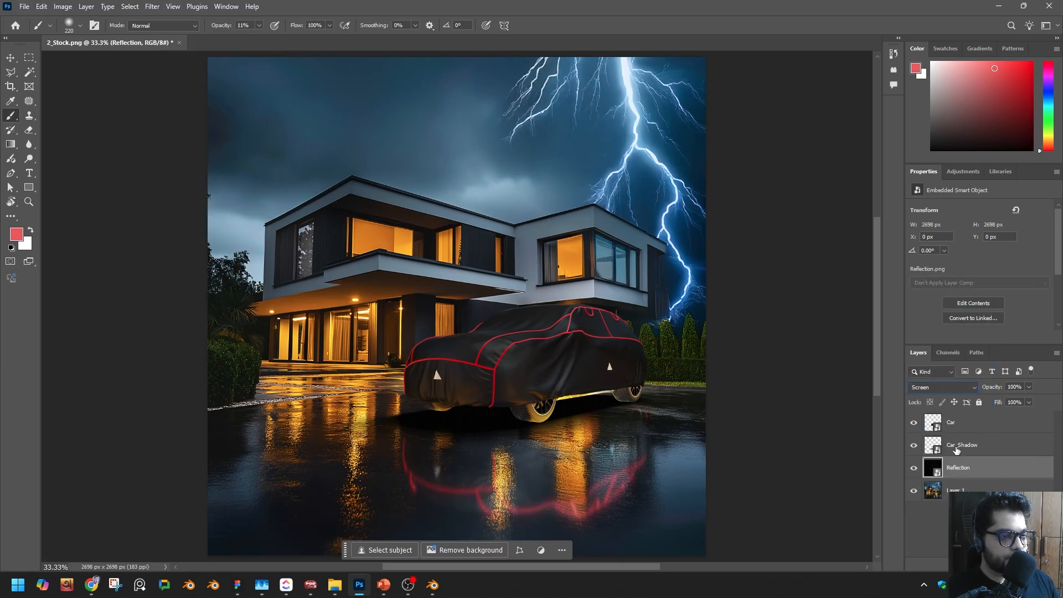
Step: Toggle the Car_Shadow layer's visibility to compare the composite with and without it, and check its opacity control
{"action": "left_click", "coordinate": [914, 446]}
{"action": "left_click", "coordinate": [914, 447]}
{"action": "left_click", "coordinate": [964, 451]}
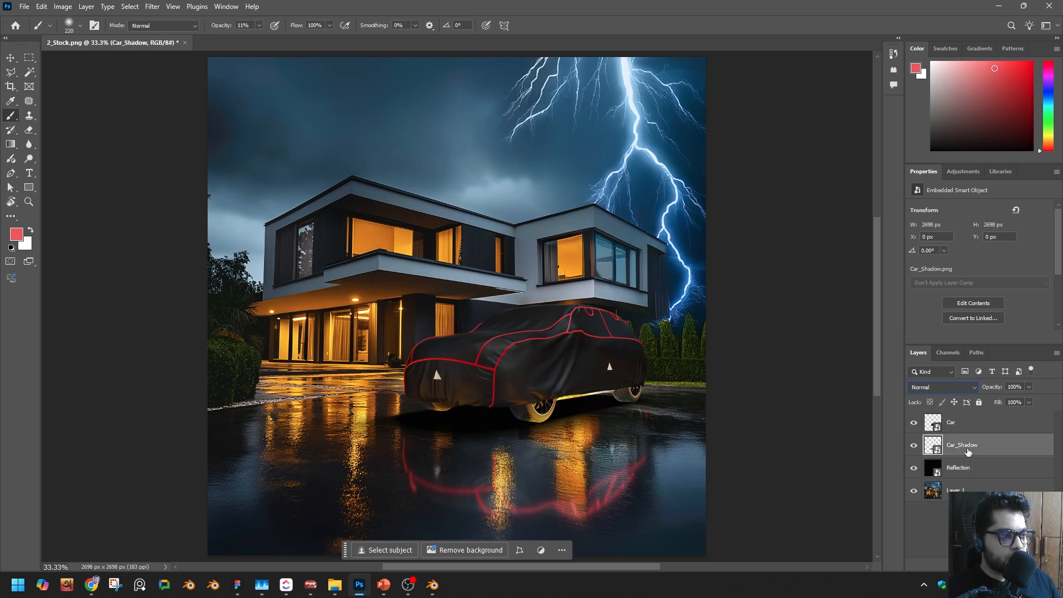
{"action": "left_click", "coordinate": [1028, 387]}
{"action": "left_click_drag", "start_coordinate": [1031, 398], "coordinate": [1021, 402]}
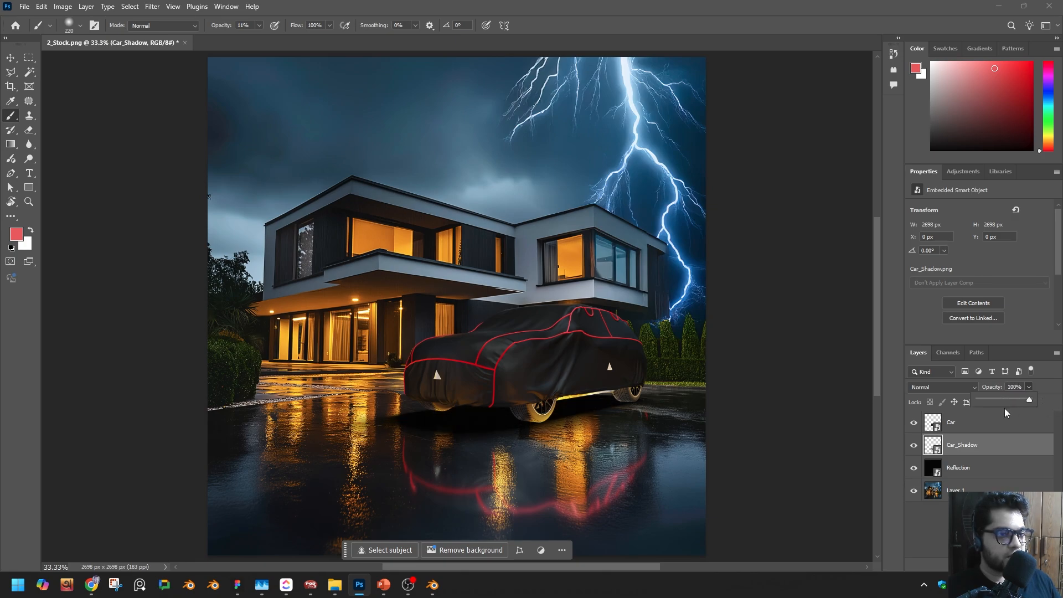
{"action": "left_click", "coordinate": [969, 516]}
{"action": "left_click", "coordinate": [968, 515]}
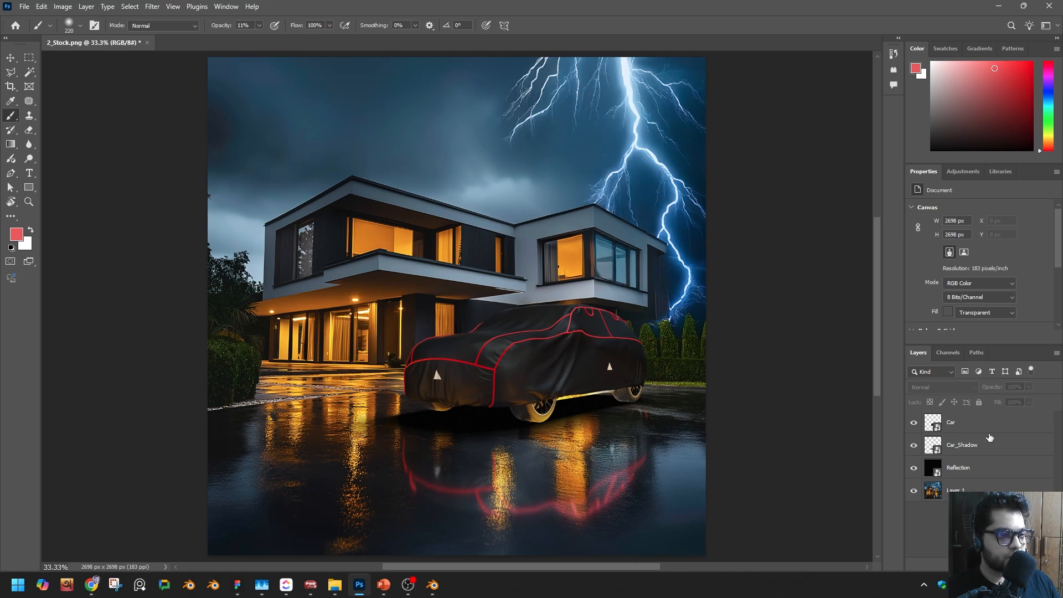
Step: Add a white layer mask to the Car_Shadow layer and inspect the shadow area under the car
{"action": "left_click", "coordinate": [976, 448]}
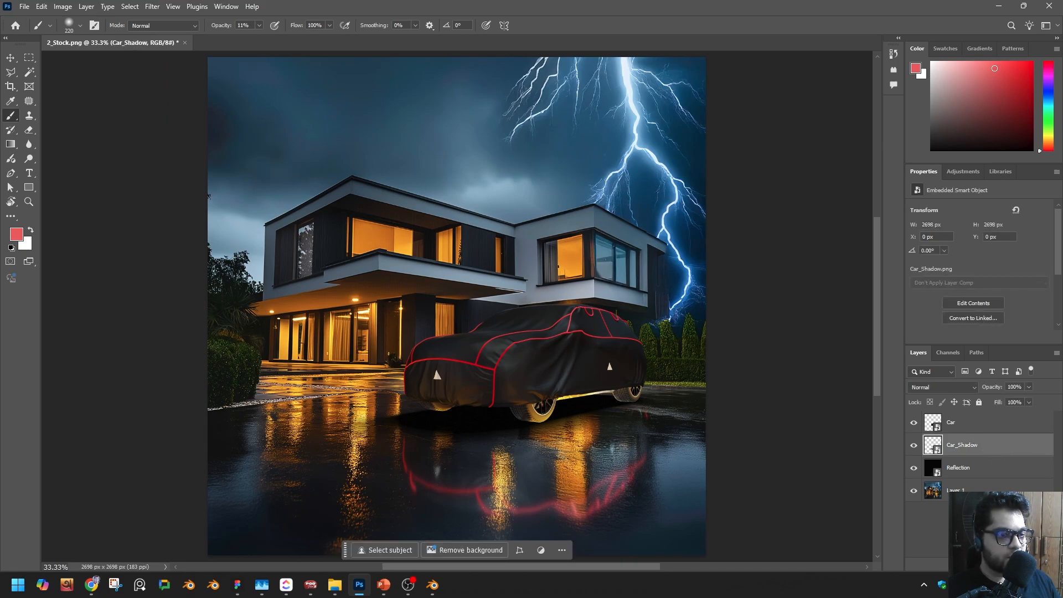
{"action": "left_click", "coordinate": [978, 562]}
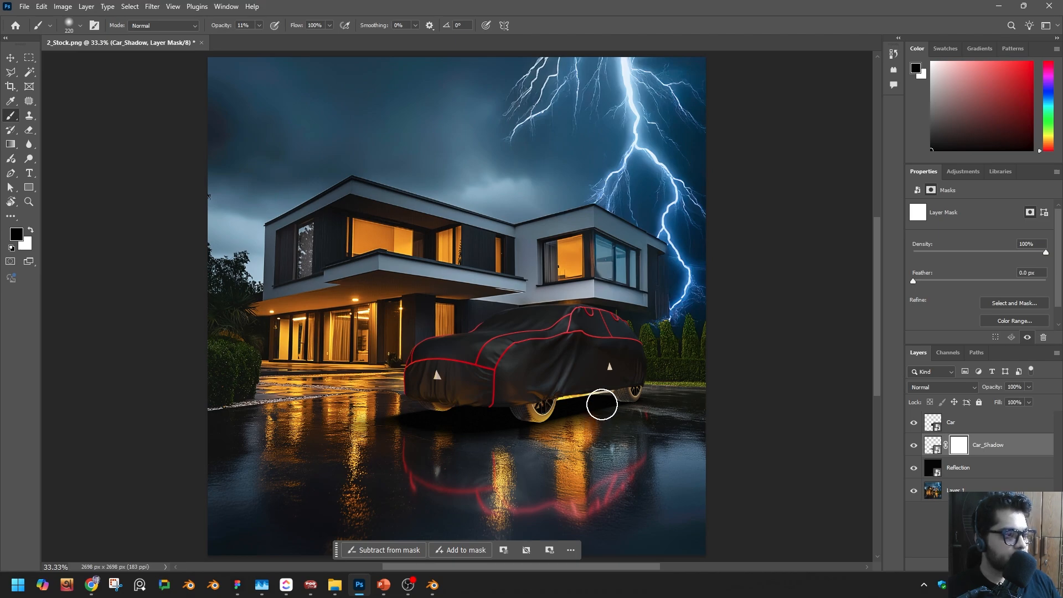
{"action": "mouse_move", "coordinate": [582, 410]}
{"action": "left_mouse_down"}
{"action": "mouse_move", "coordinate": [456, 427]}
{"action": "mouse_move", "coordinate": [469, 425]}
{"action": "mouse_move", "coordinate": [463, 432]}
{"action": "left_mouse_up"}
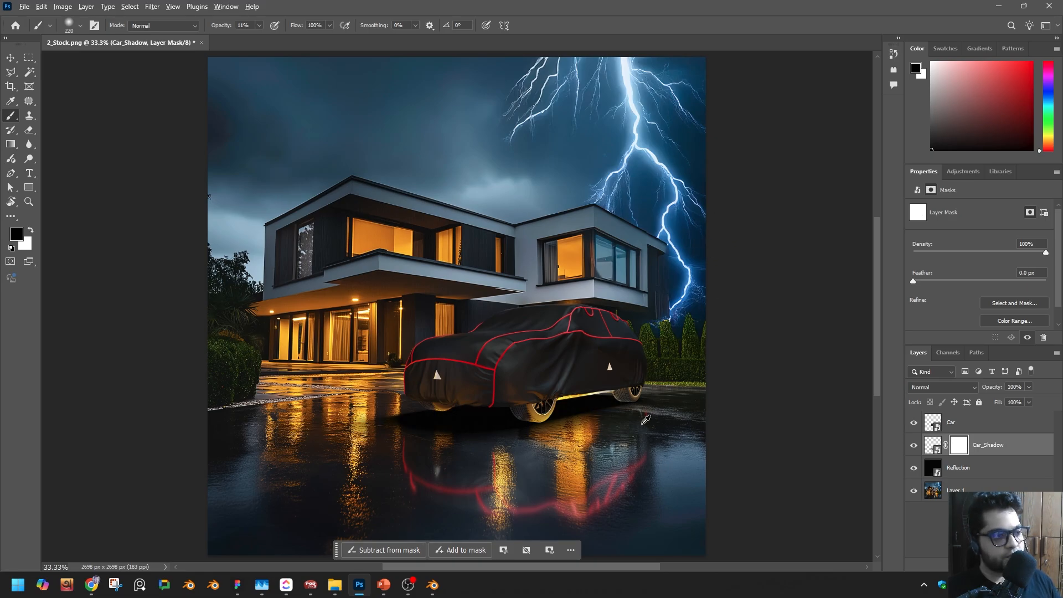
{"action": "scroll", "coordinate": [640, 424], "scroll_direction": "up", "scroll_amount": 3, "text": "alt"}
{"action": "scroll", "coordinate": [609, 378], "scroll_direction": "down", "scroll_amount": 3, "text": "alt"}
{"action": "scroll", "coordinate": [549, 368], "scroll_direction": "up", "scroll_amount": 2, "text": "alt"}
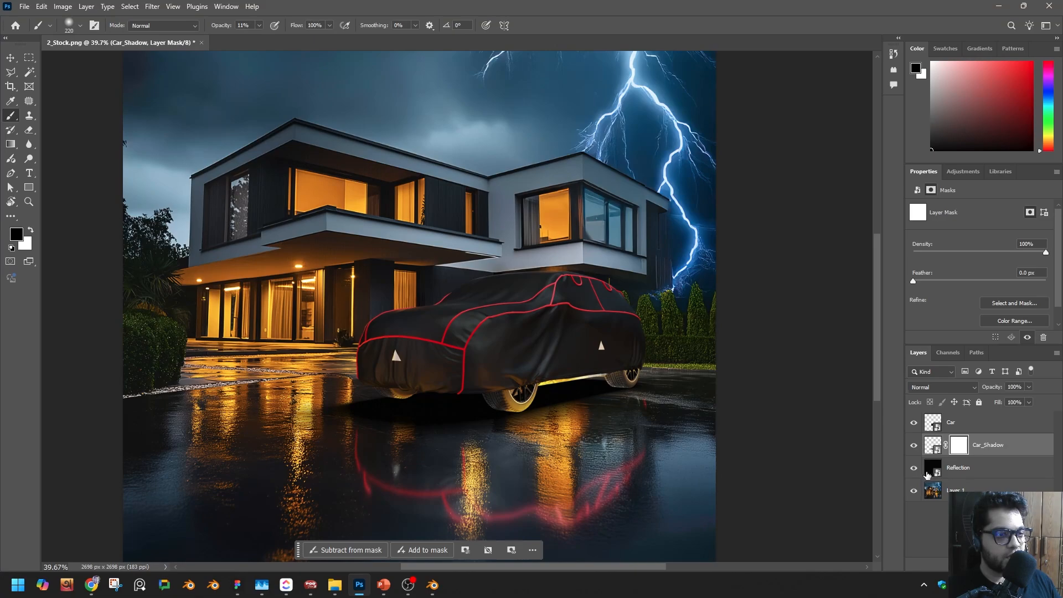
Step: Hide Layer 1 and add a solid fill layer in the current red foreground colour directly beneath the Reflection layer
{"action": "left_click", "coordinate": [970, 470]}
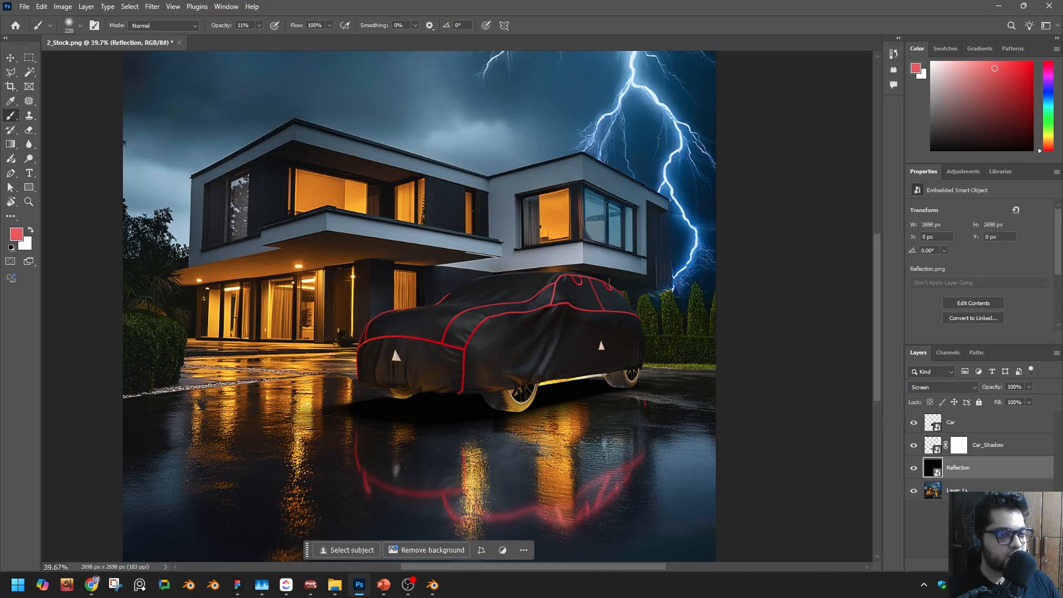
{"action": "left_click", "coordinate": [913, 490]}
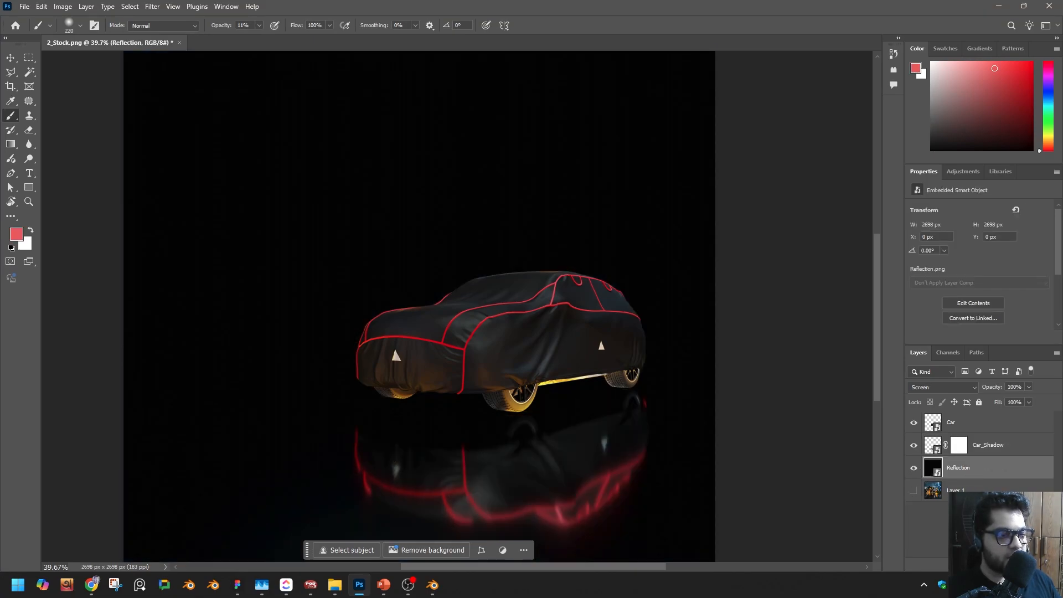
{"action": "left_click", "coordinate": [997, 562]}
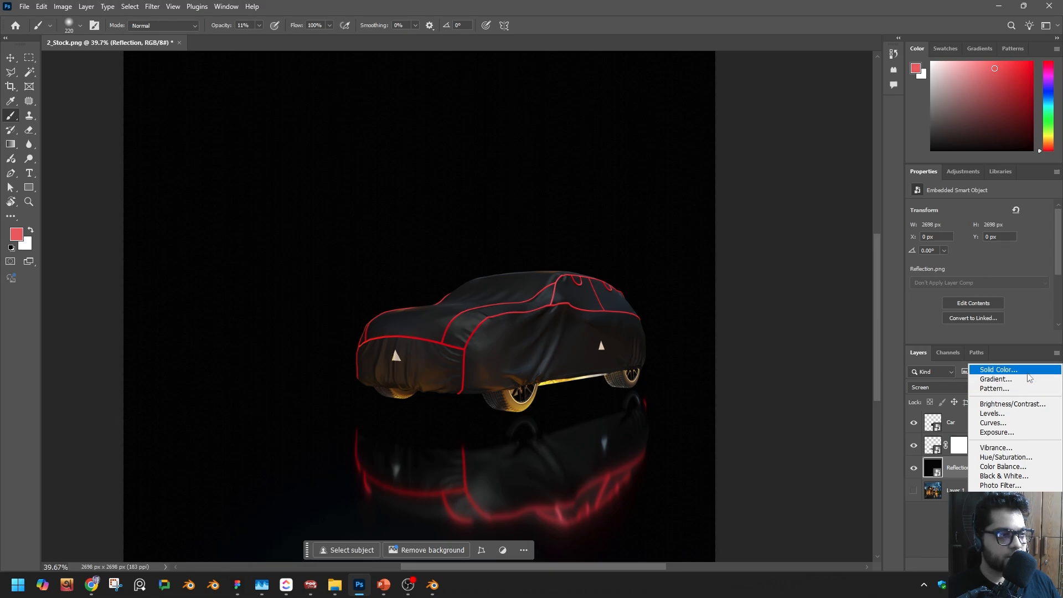
{"action": "left_click", "coordinate": [1027, 369]}
{"action": "left_click", "coordinate": [847, 98]}
{"action": "key", "text": "b"}
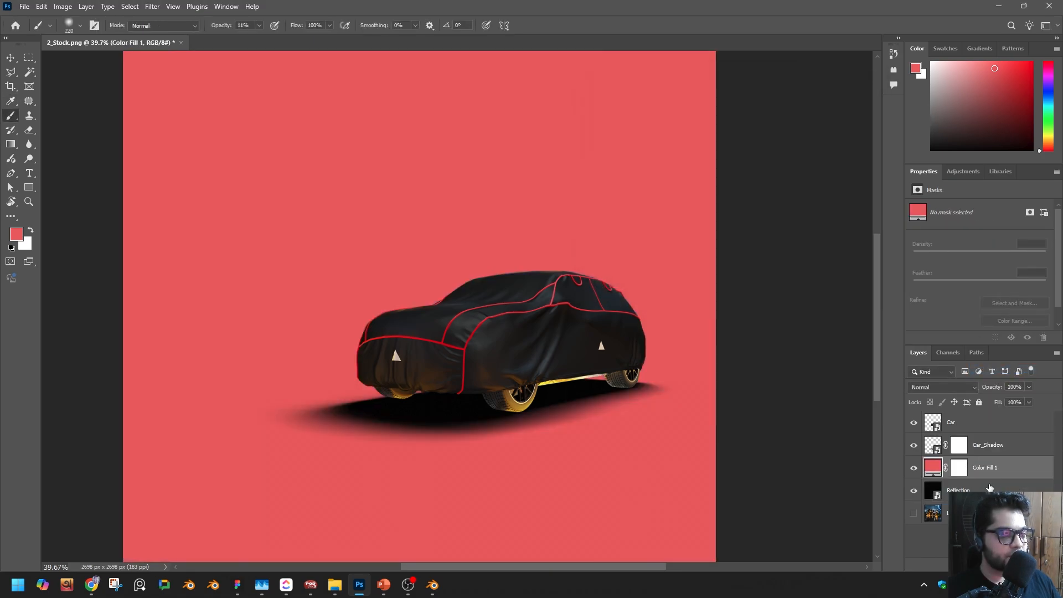
{"action": "key", "text": "ctrl+bracketleft"}
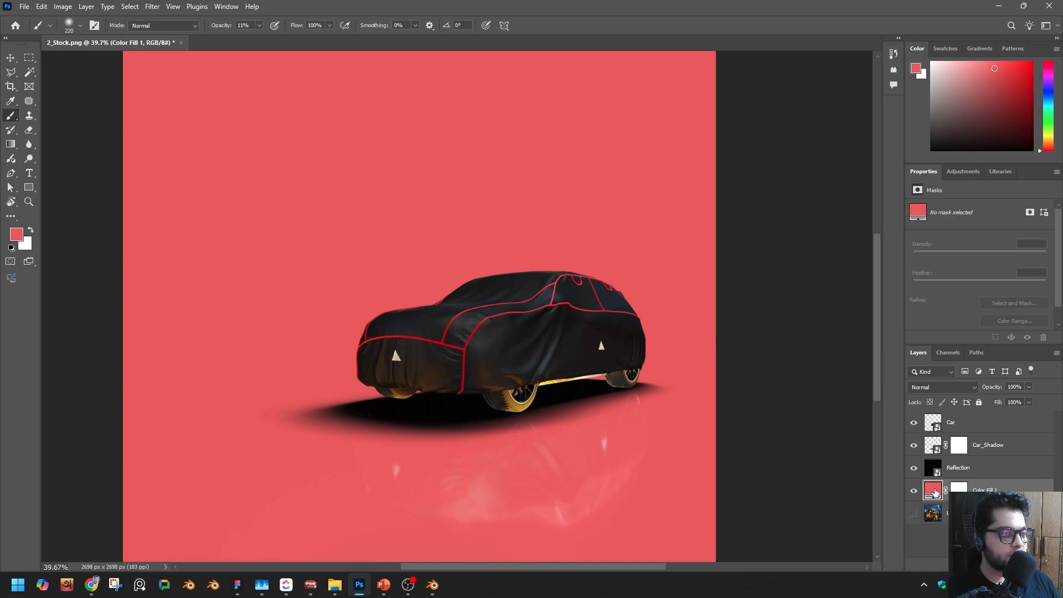
Step: Preview the fill in light grey ebebeb and darker grey 5d5d5d behind the reflection, discard the colour change and delete the fill layer
{"action": "double_click", "coordinate": [933, 491]}
{"action": "mouse_move", "coordinate": [668, 171]}
{"action": "left_mouse_down"}
{"action": "mouse_move", "coordinate": [664, 104]}
{"action": "mouse_move", "coordinate": [664, 246]}
{"action": "left_mouse_up"}
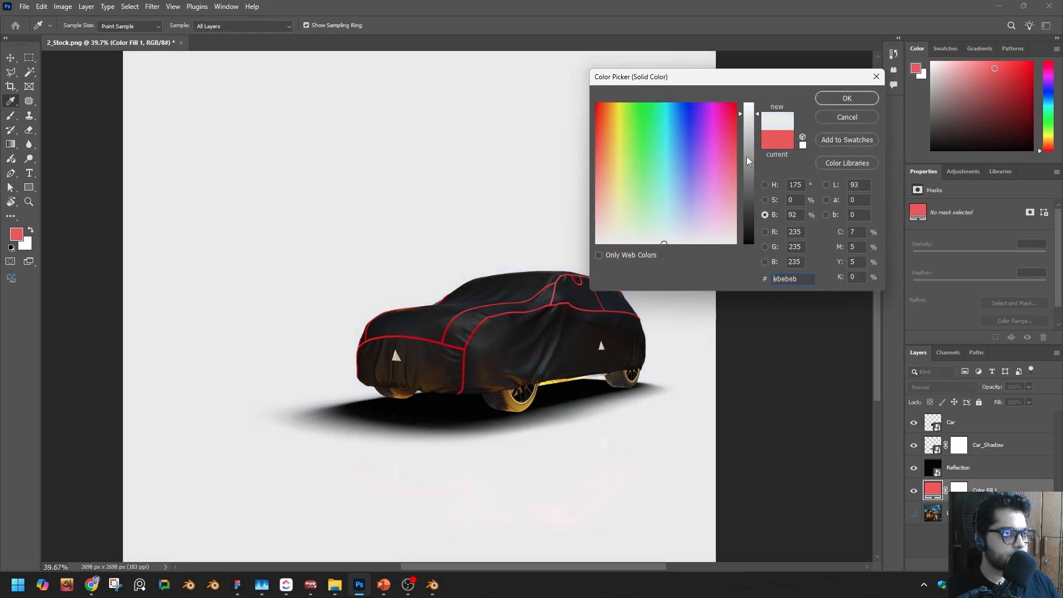
{"action": "left_click_drag", "start_coordinate": [746, 157], "coordinate": [756, 192]}
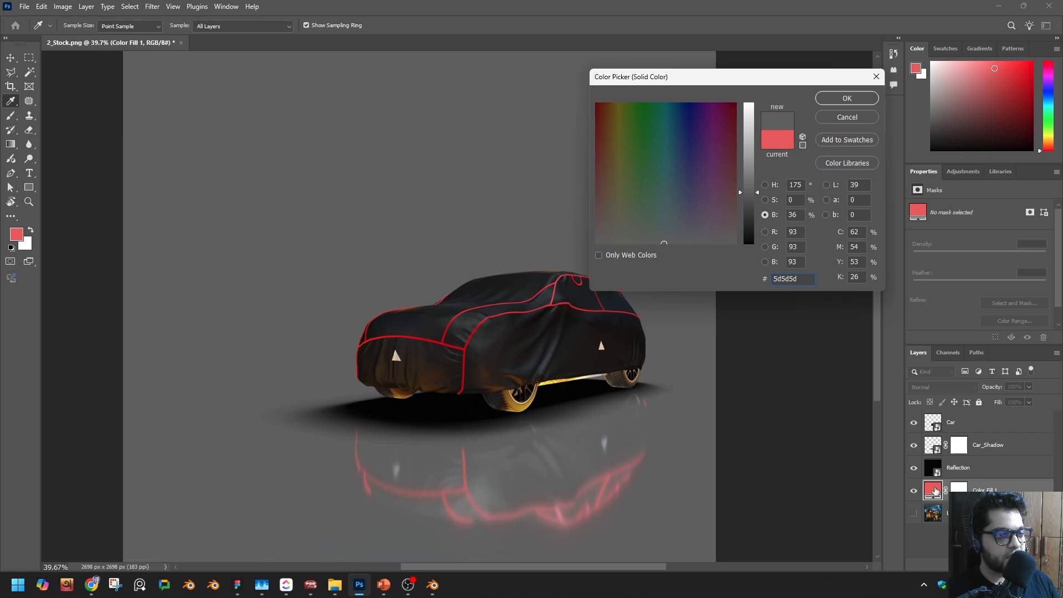
{"action": "left_click", "coordinate": [848, 117]}
{"action": "key", "text": "Delete"}
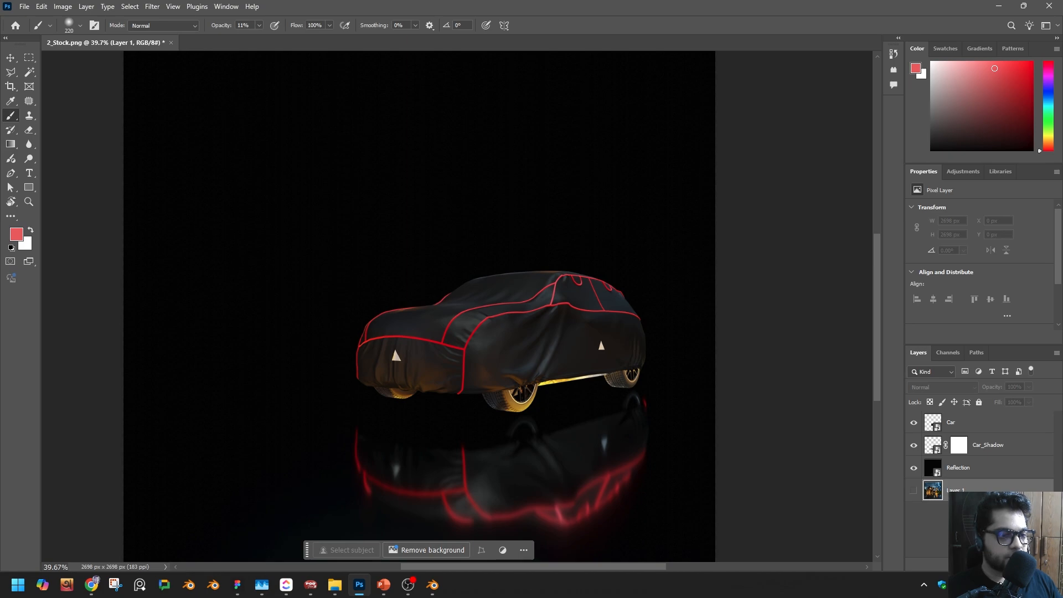
Step: Add a layer above Layer 1 and draw a linear red-to-transparent gradient running downward from the car's roof level to the canvas bottom
{"action": "left_click", "coordinate": [1031, 563]}
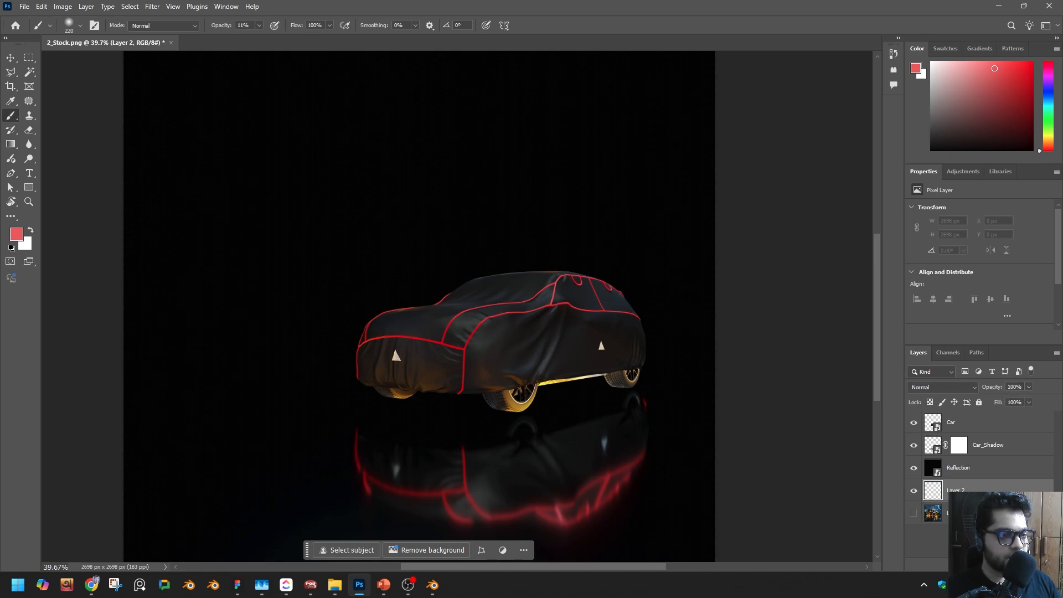
{"action": "key", "text": "g"}
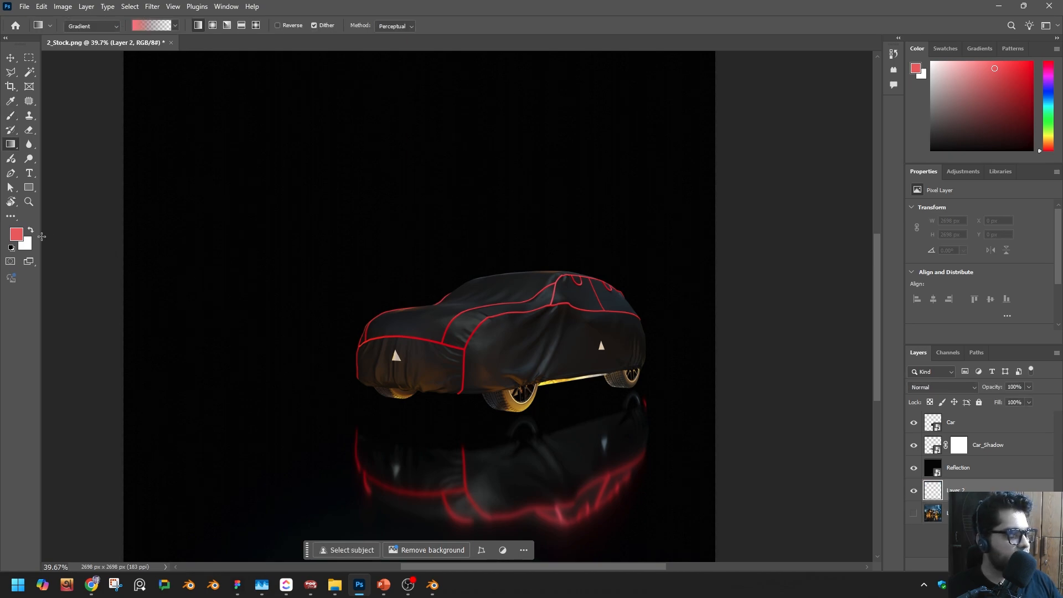
{"action": "left_click_drag", "start_coordinate": [422, 263], "coordinate": [431, 556]}
{"action": "scroll", "coordinate": [498, 336], "scroll_direction": "up", "scroll_amount": 10}
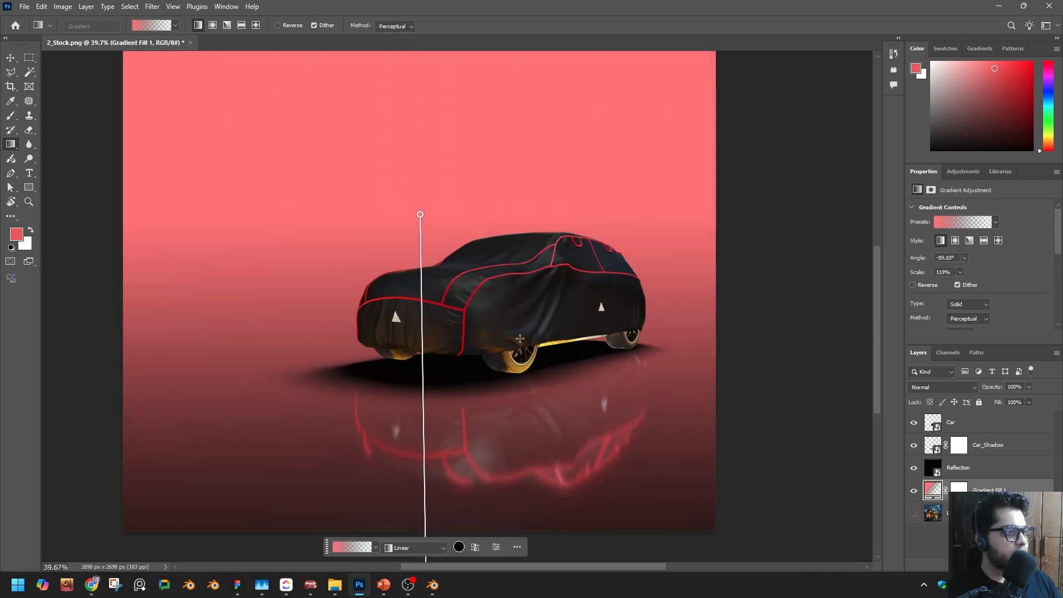
Step: Redo the linear gradient over the visible house background, starting at the car and fading downward at about -102° with 54% scale
{"action": "key", "text": "ctrl+z"}
{"action": "left_click_drag", "start_coordinate": [421, 262], "coordinate": [405, 45]}
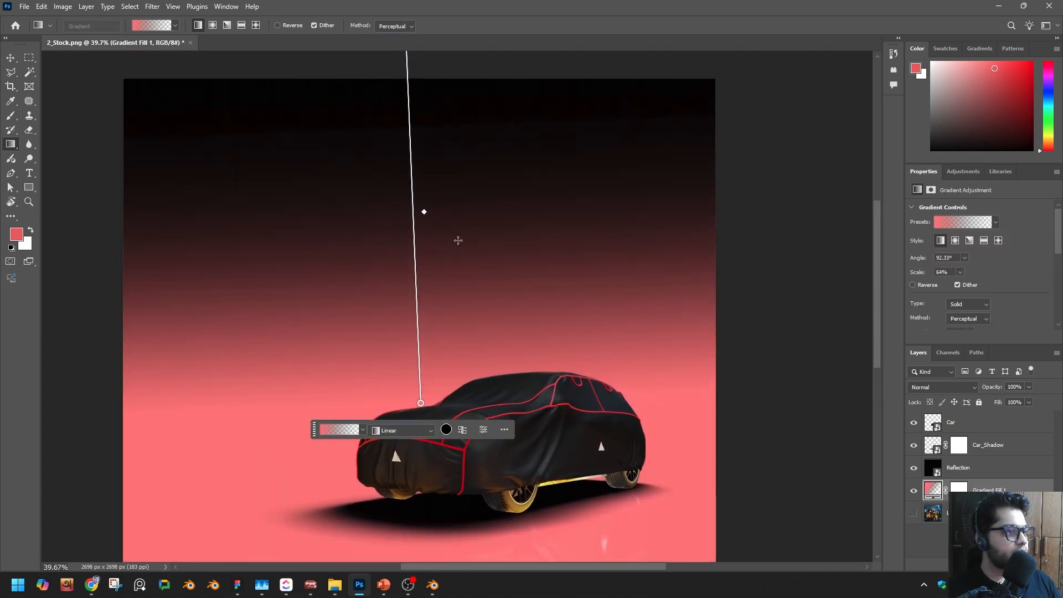
{"action": "key", "text": "ctrl+z"}
{"action": "left_click_drag", "start_coordinate": [282, 451], "coordinate": [363, 426]}
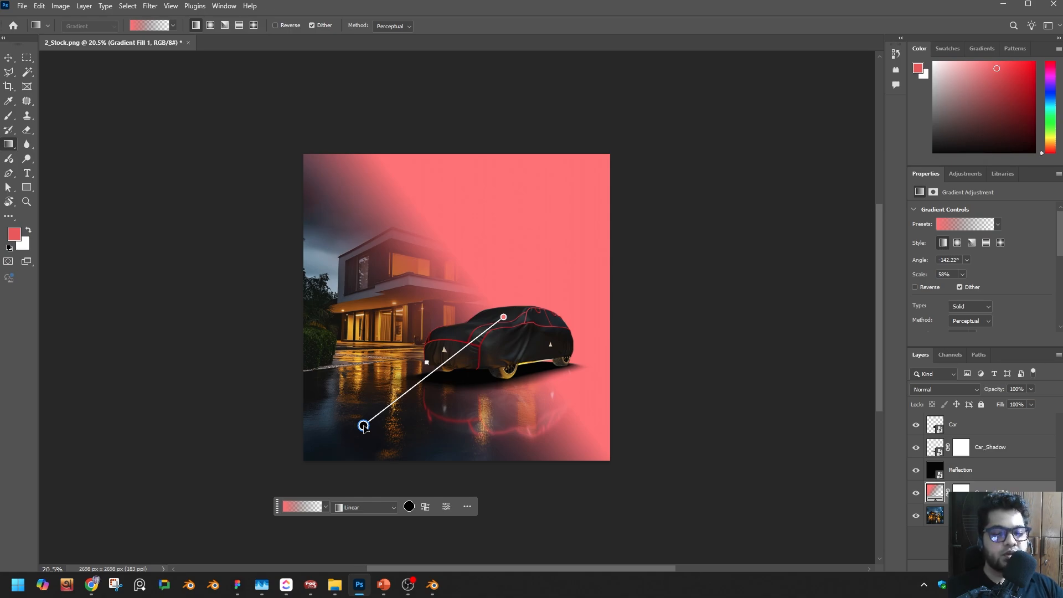
{"action": "left_click_drag", "start_coordinate": [363, 425], "coordinate": [470, 478]}
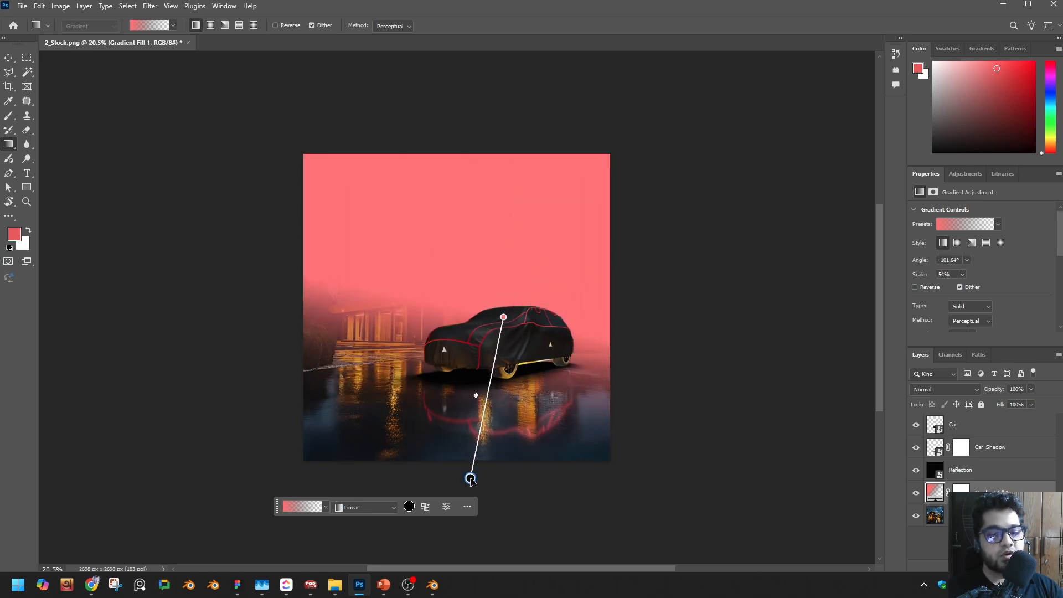